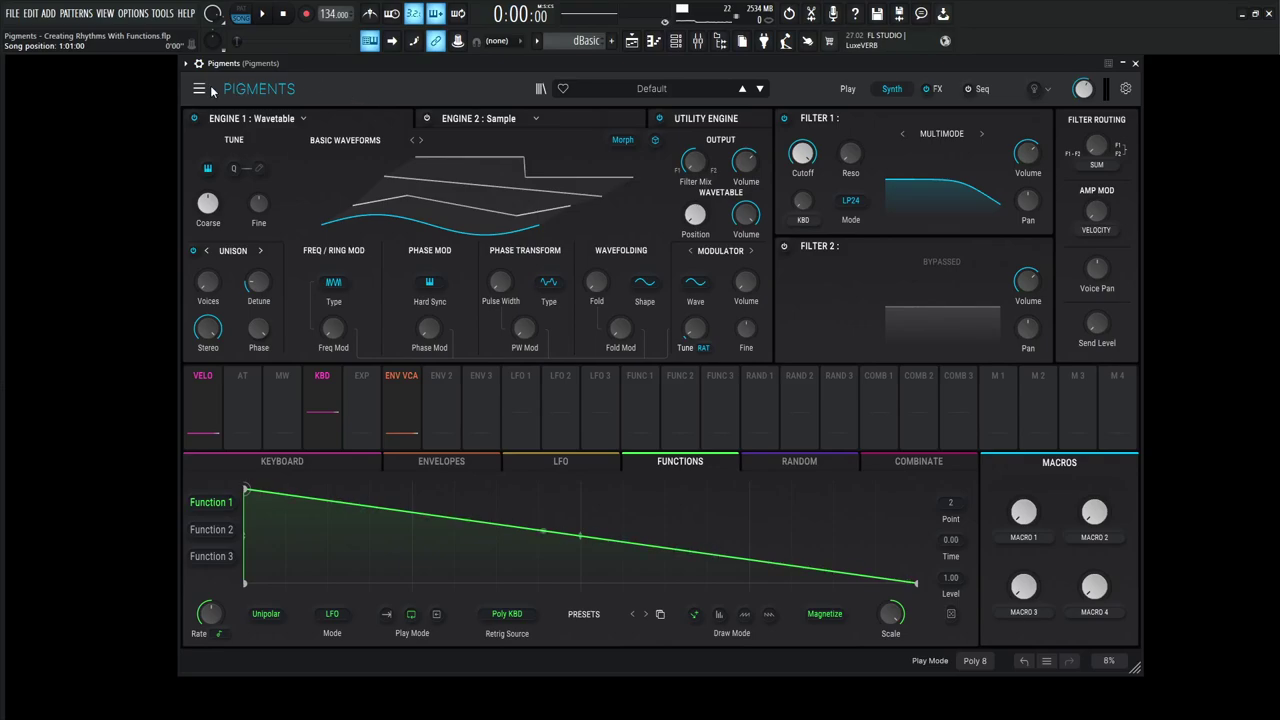
Step: Switch Engine 1 to the Analog engine and audition it with a few notes
left_click(209, 92)
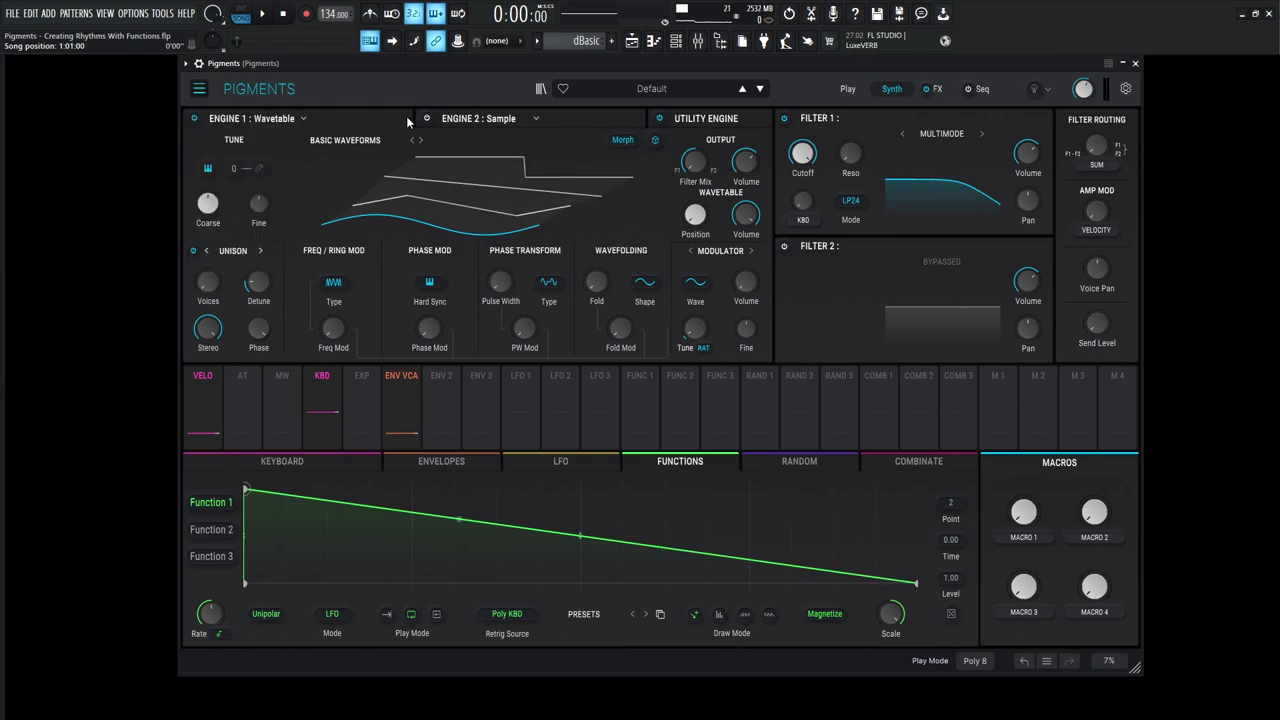
left_click(283, 120)
left_click(243, 181)
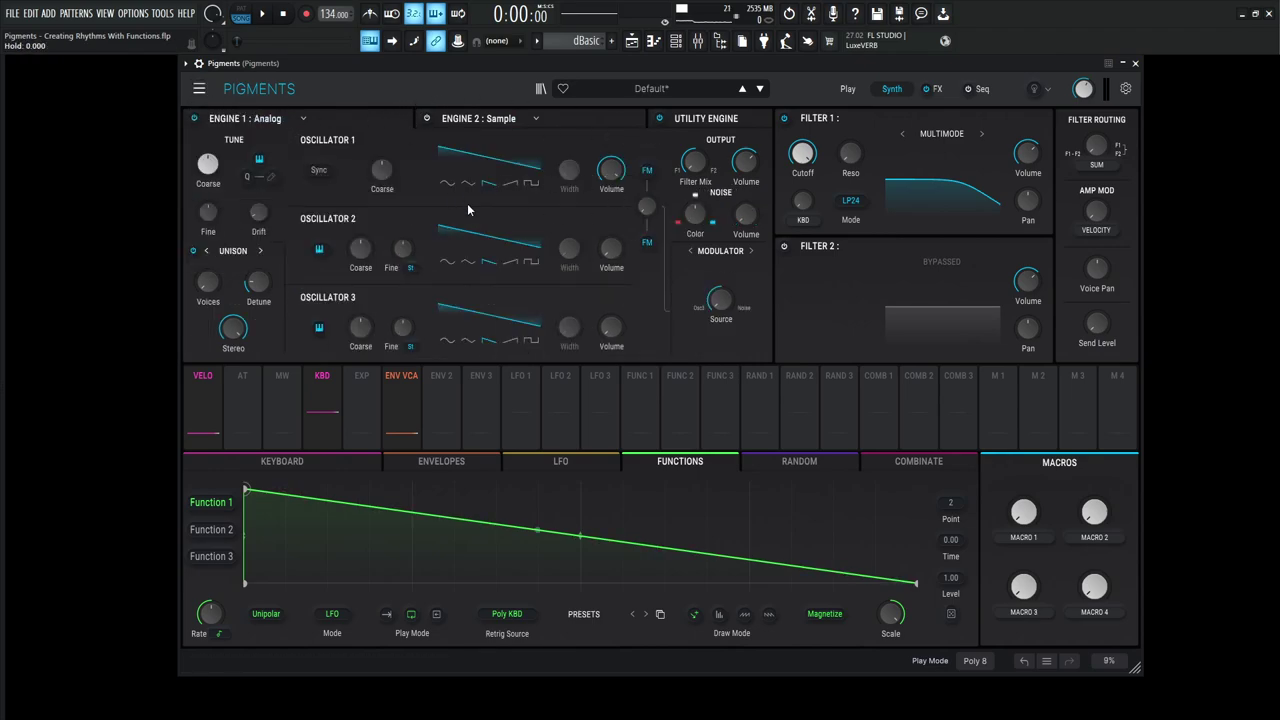
key("z")
key("c")
key("b")
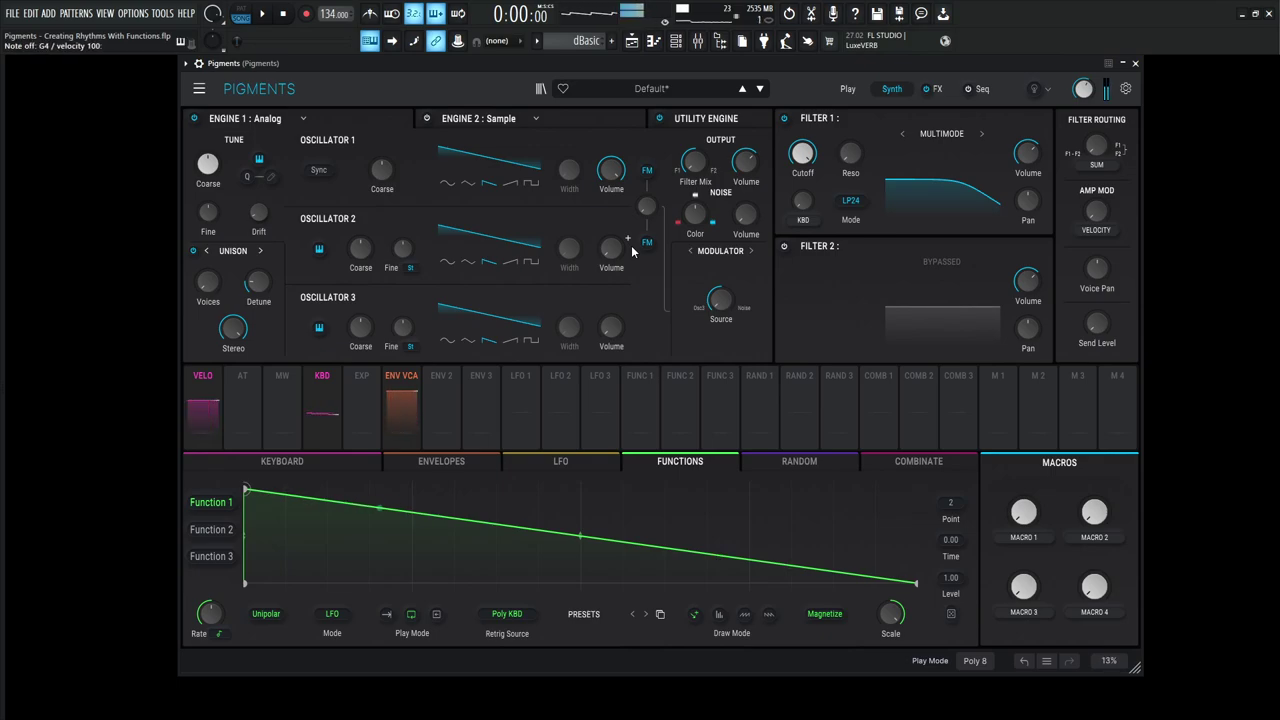
key("x")
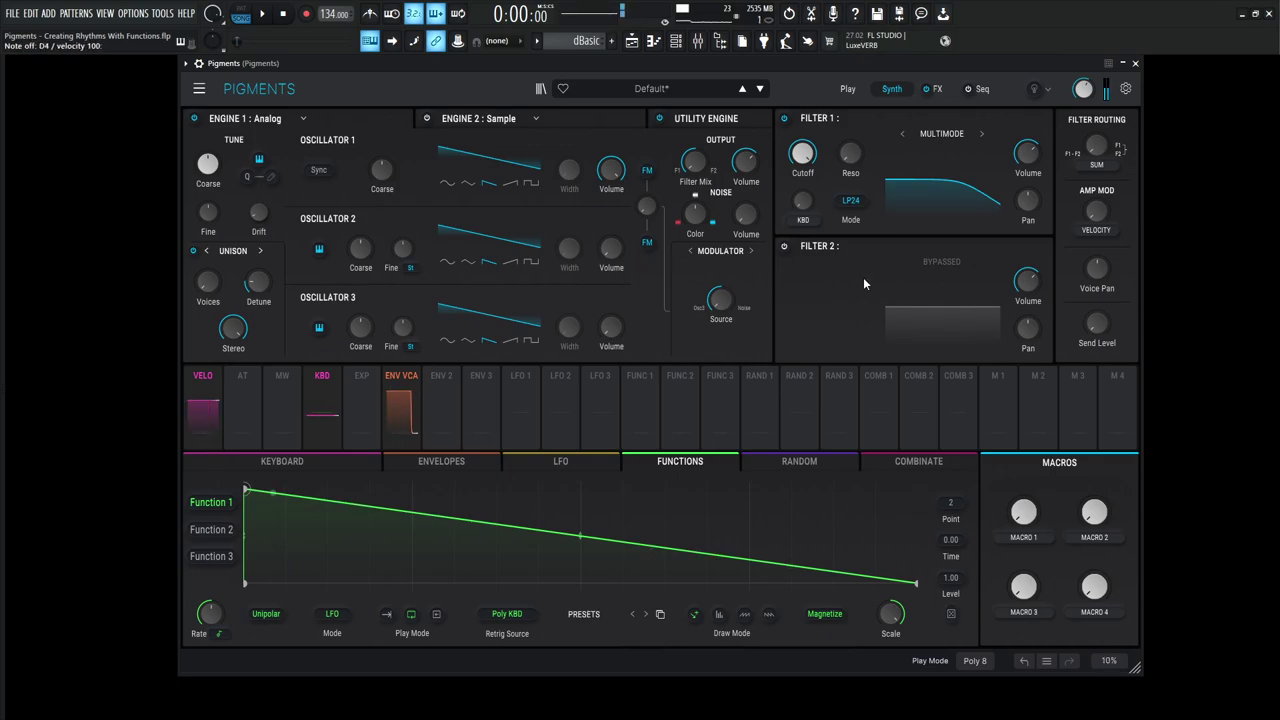
Step: Set Filter 1 to the MS-20 type and raise its resonance
left_click(939, 140)
mouse_move(854, 158)
left_mouse_down()
mouse_move(854, 122)
mouse_move(852, 150)
left_mouse_up()
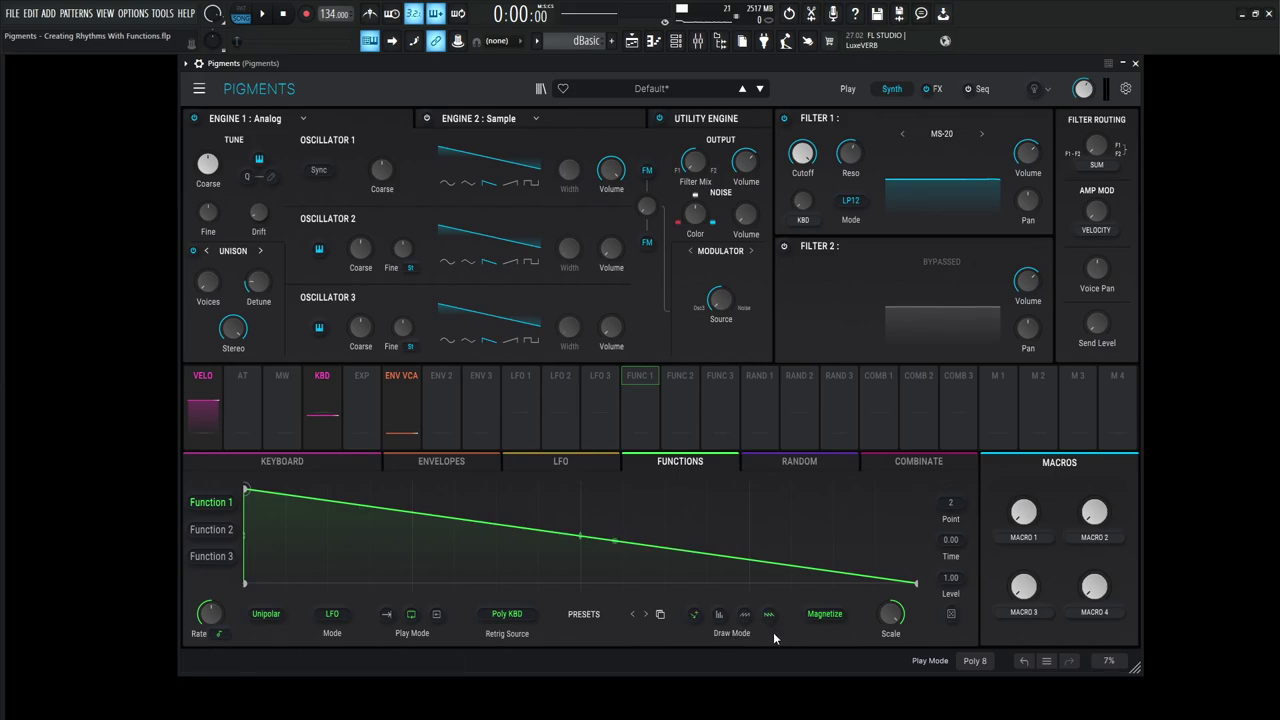
Step: Draw sixteen falling ramps in Function 1 at a 2/1 rate and assign it to Filter 1's cutoff with an amount of 0.33
left_click_drag(255, 484, 932, 460)
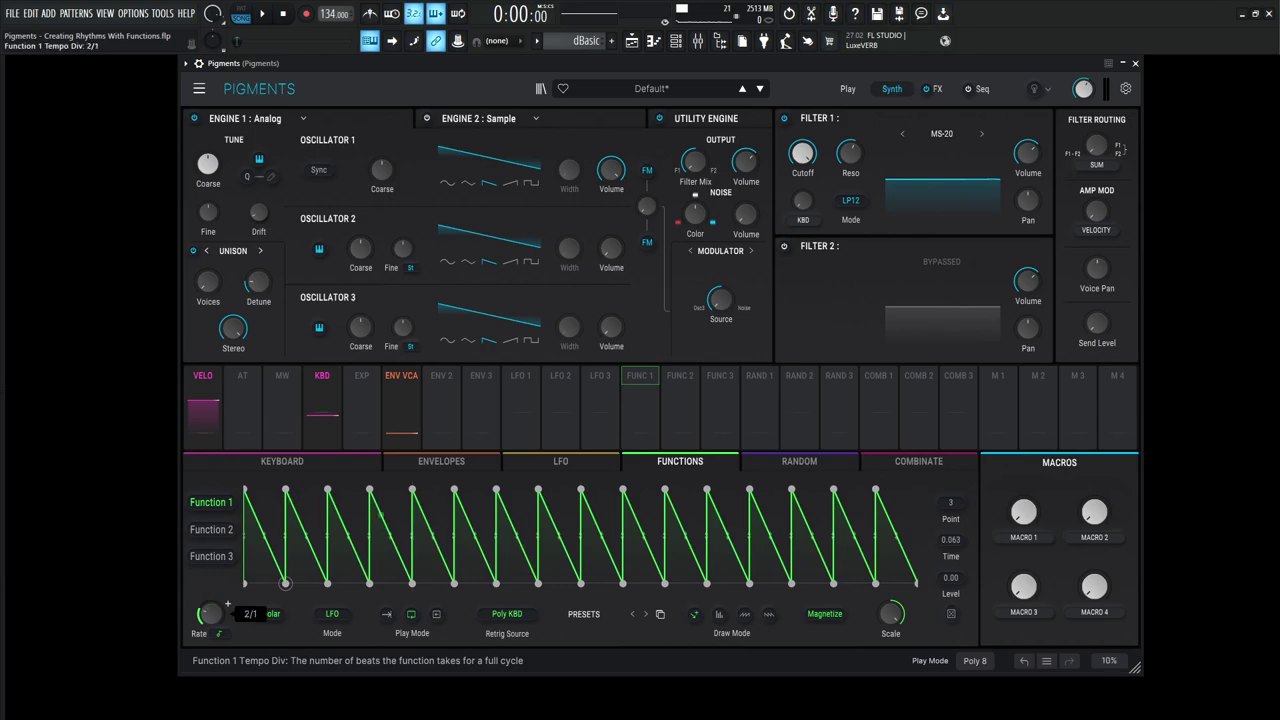
left_click_drag(646, 417, 812, 146)
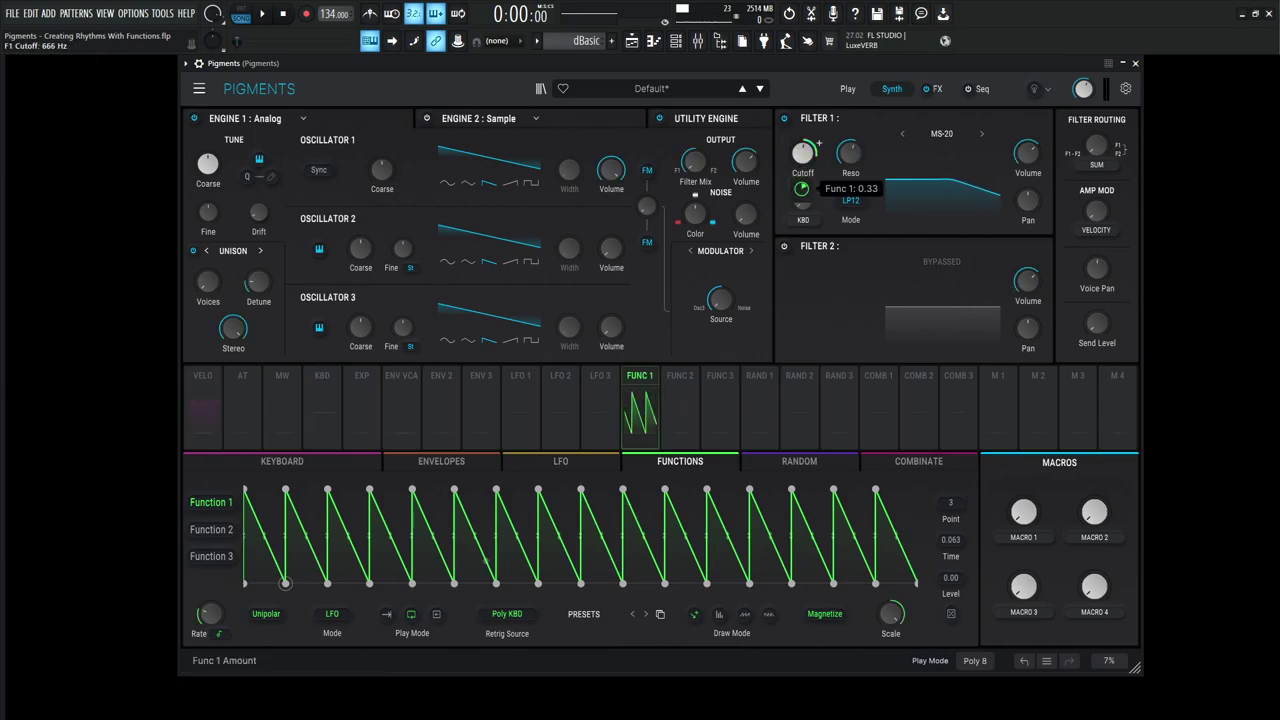
key("x")
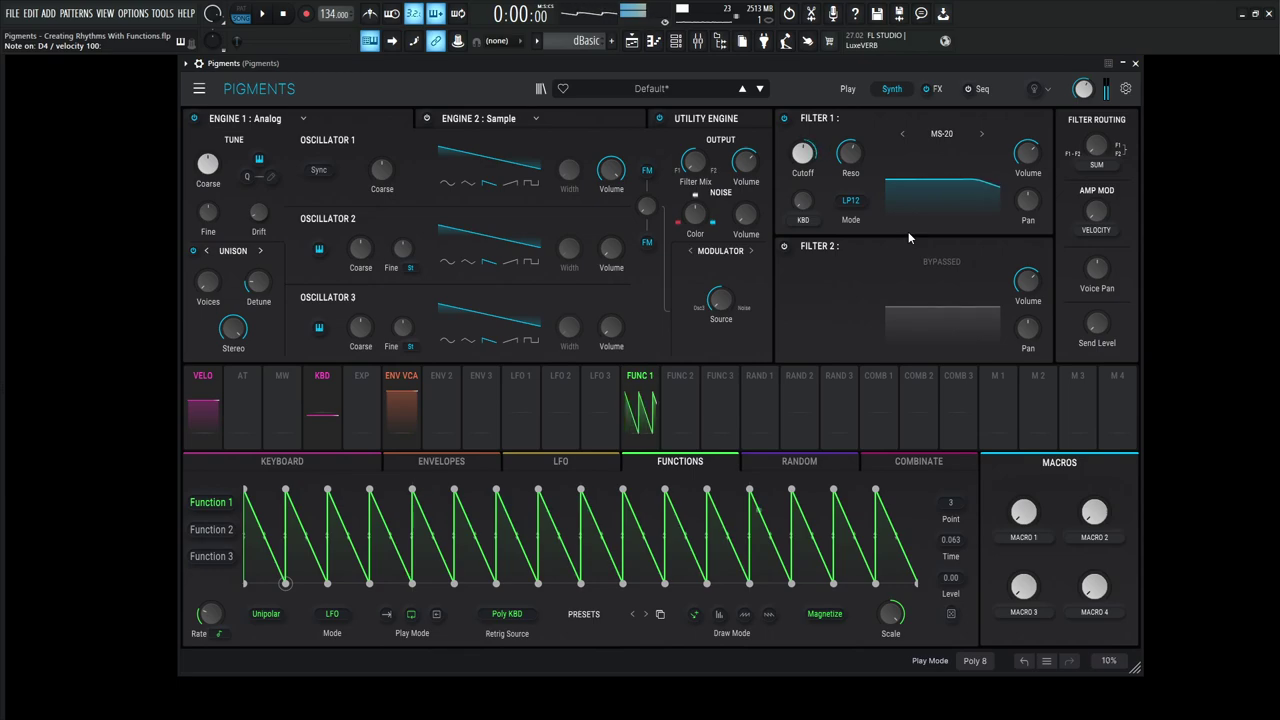
key("space")
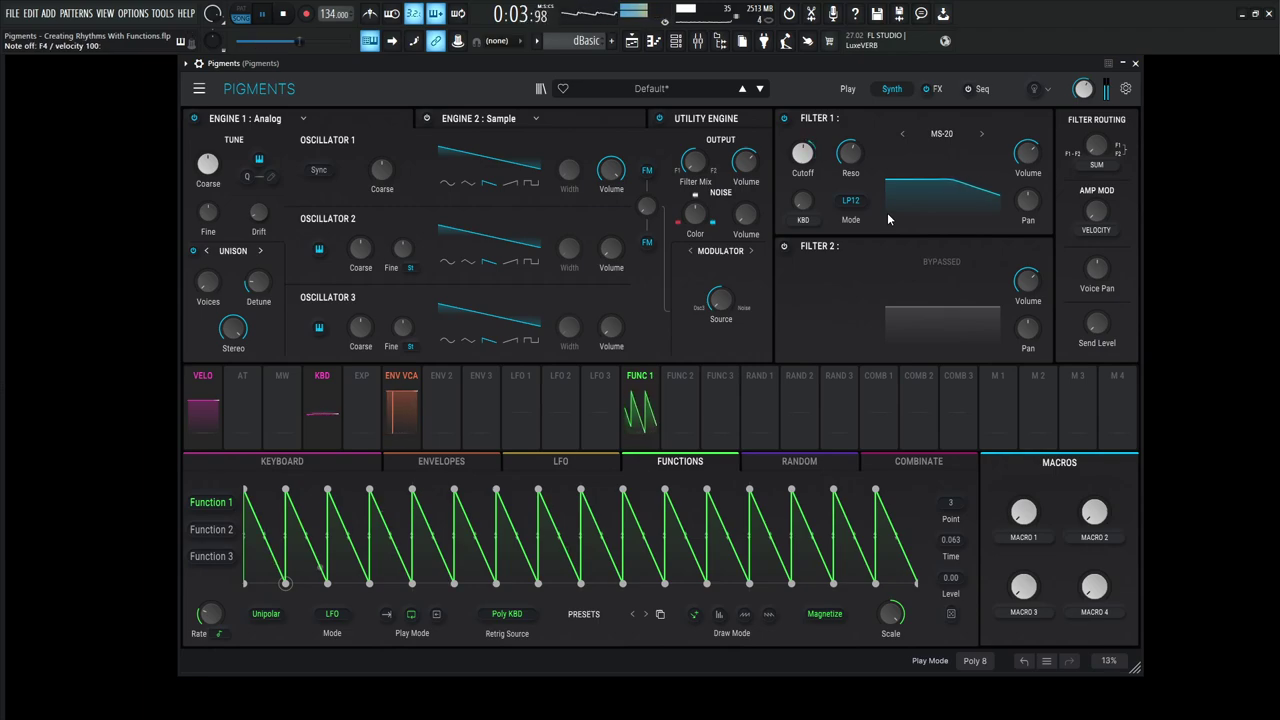
key("space")
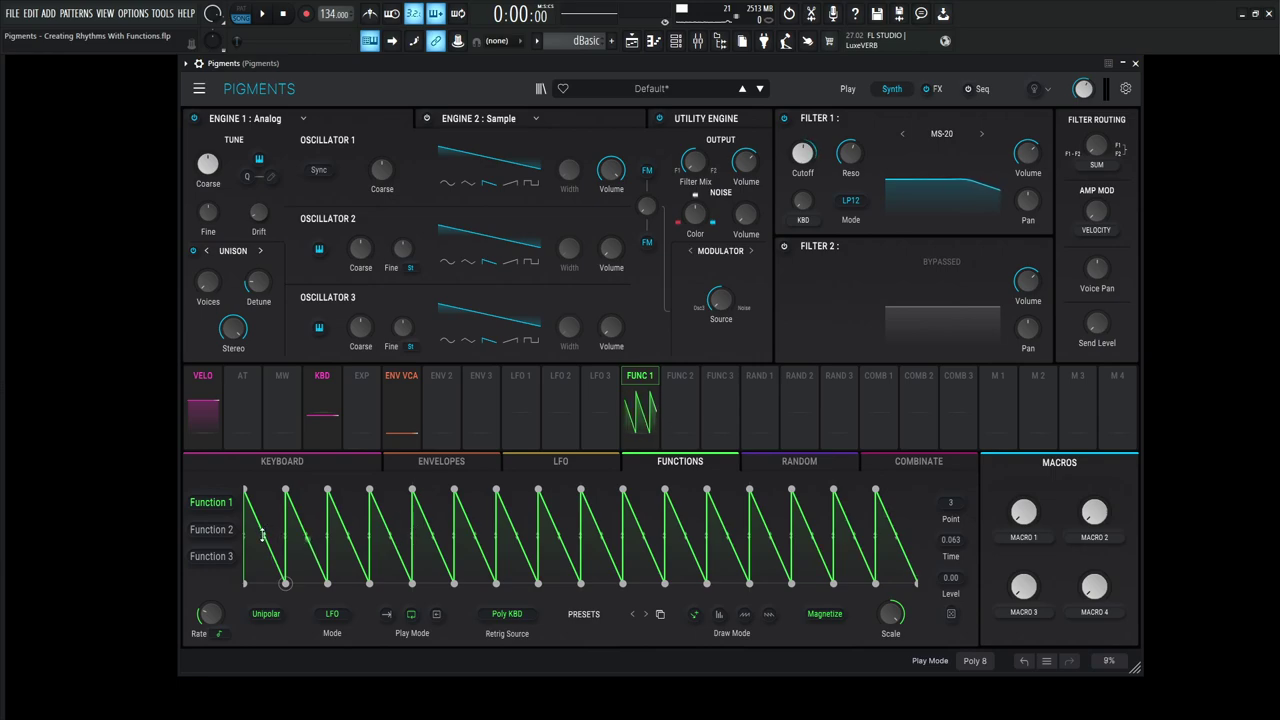
Step: Bend the first, fifth, ninth and thirteenth ramps of Function 1 outward into slower decays and audition the rhythm
left_click_drag(264, 532, 262, 500)
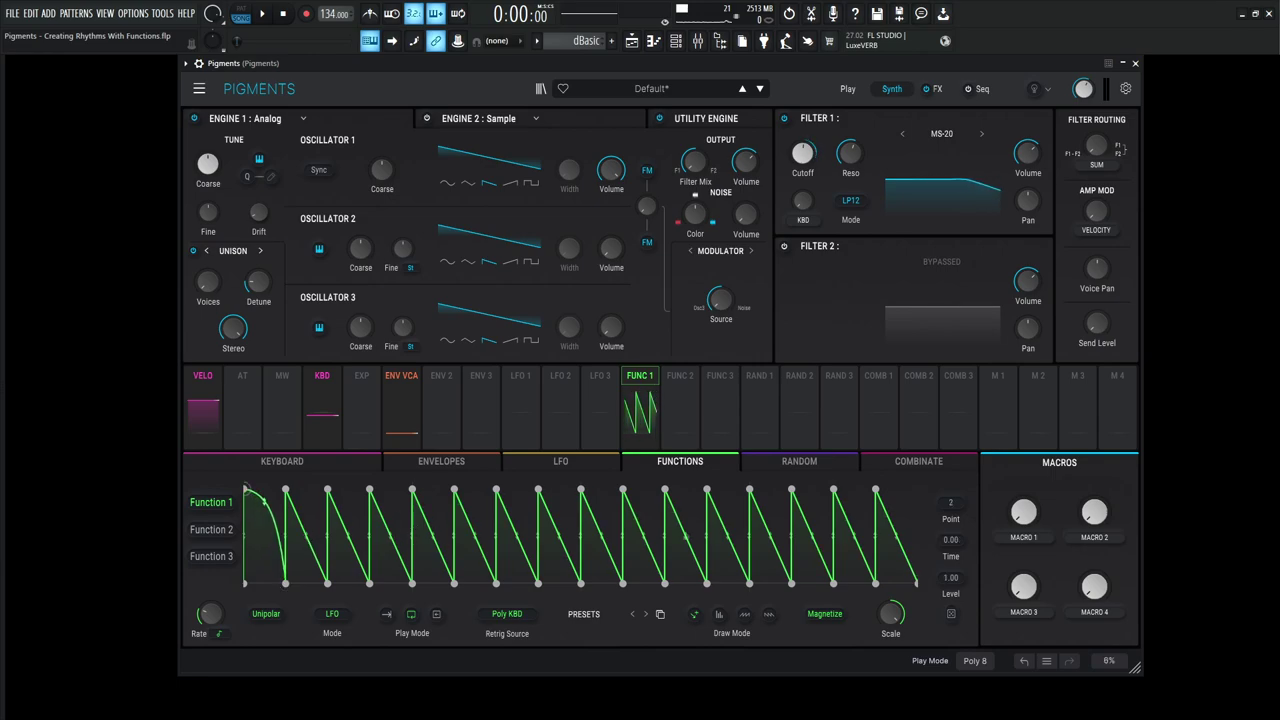
left_click_drag(433, 536, 432, 502)
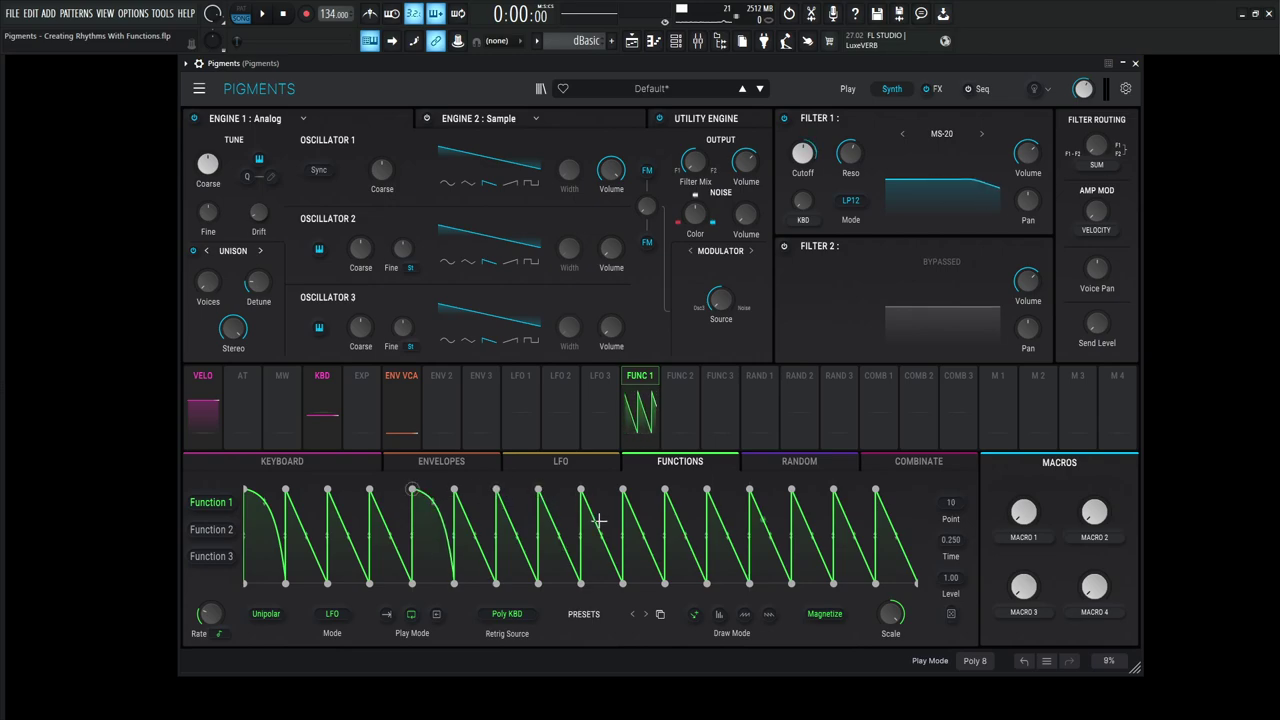
left_click_drag(601, 536, 601, 500)
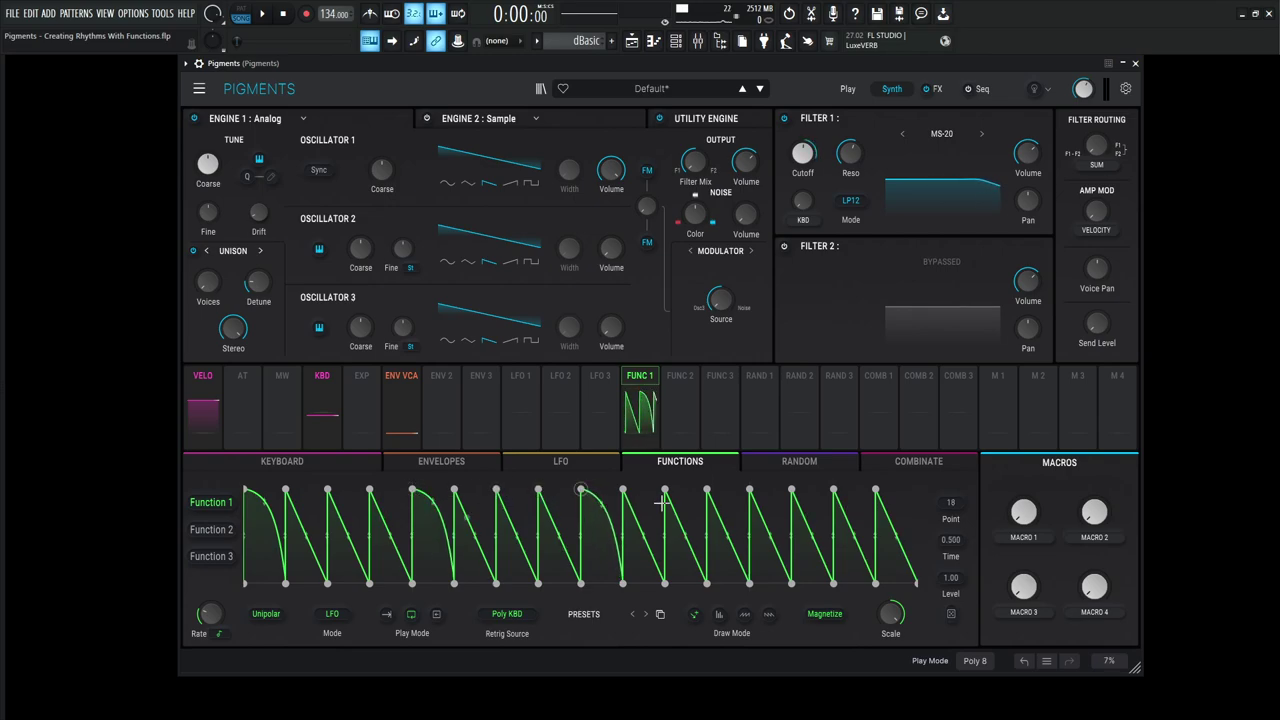
left_click_drag(770, 536, 770, 502)
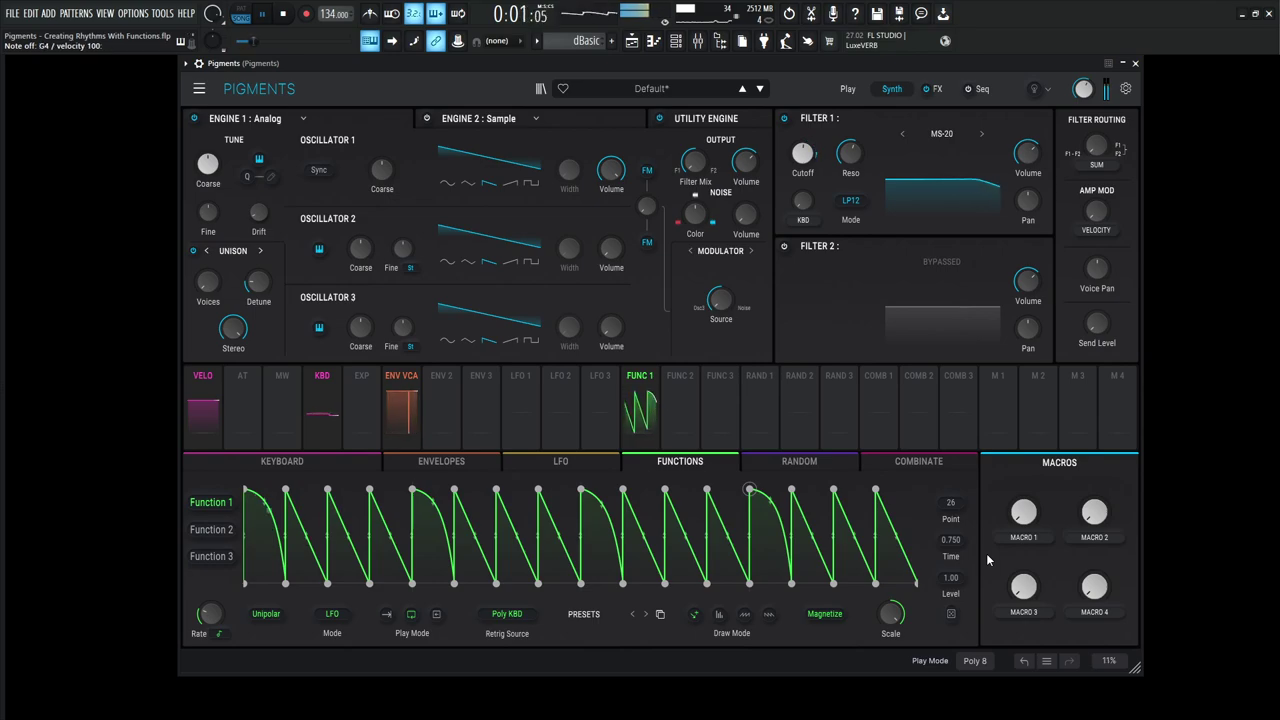
key("space")
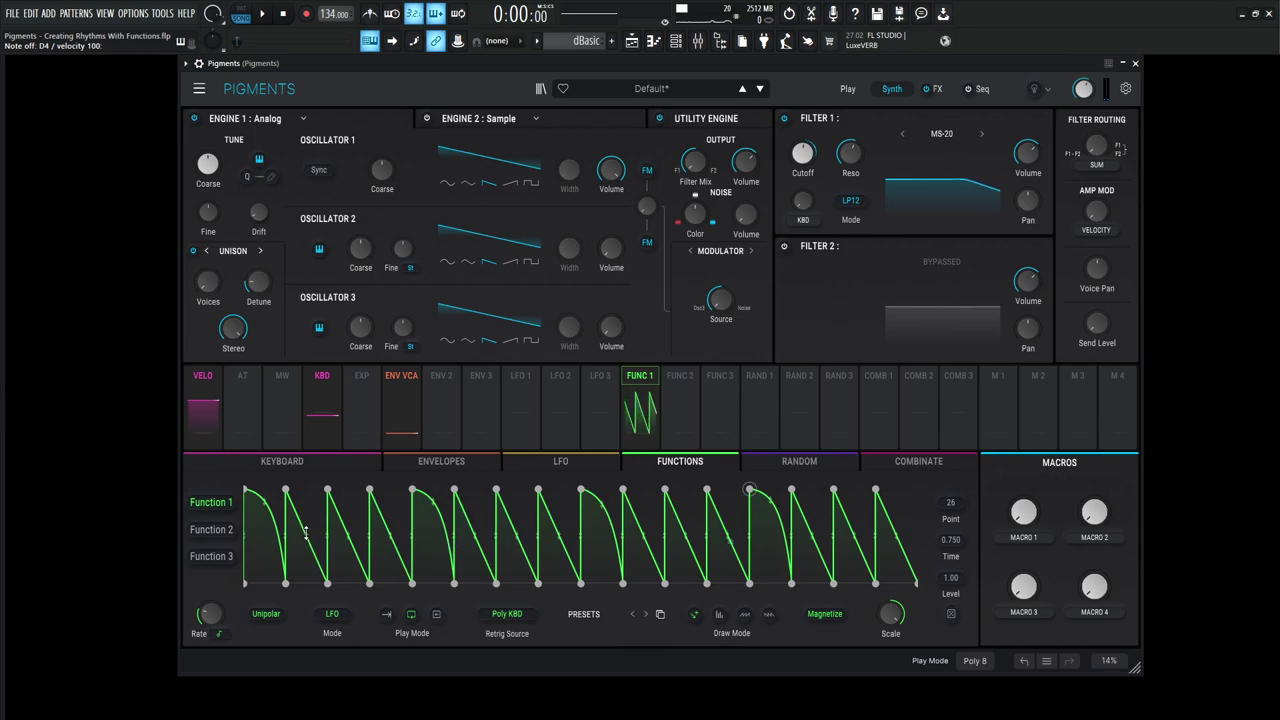
Step: Curve several of the remaining Function 1 ramps, including the second and the last, inward into sharper decays and audition the pattern
left_click_drag(306, 543, 307, 578)
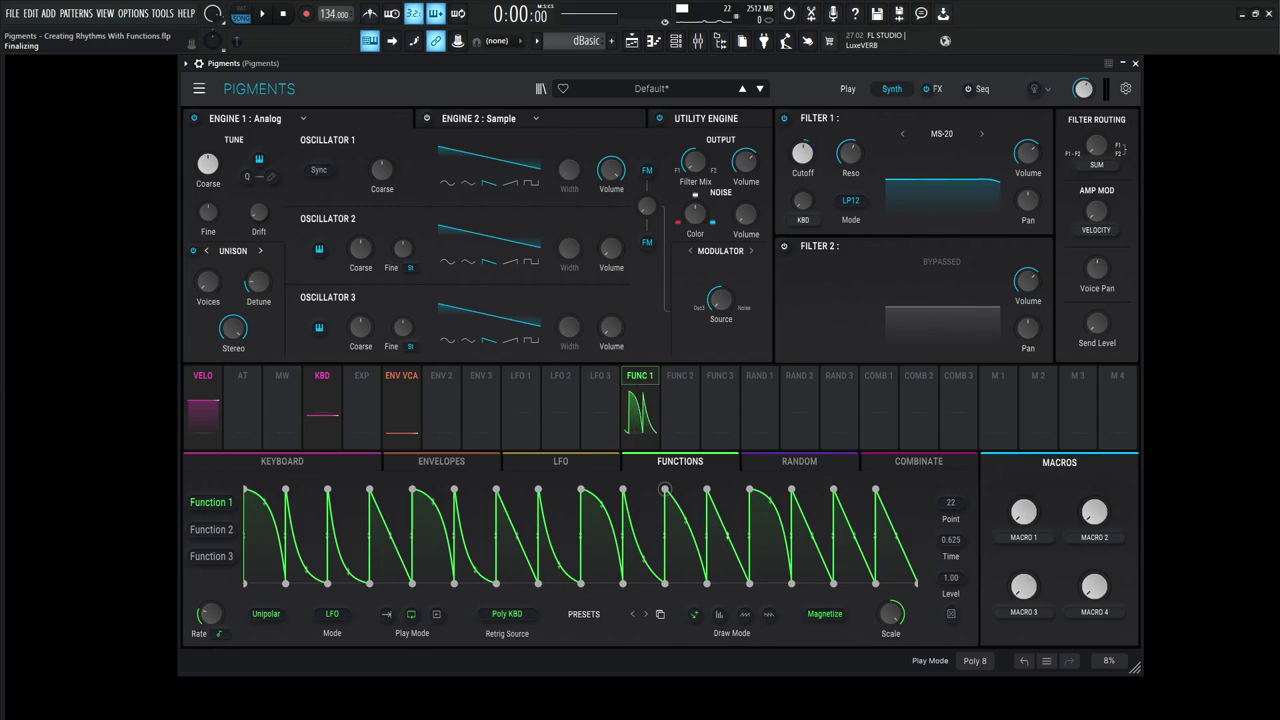
left_click_drag(812, 535, 812, 556)
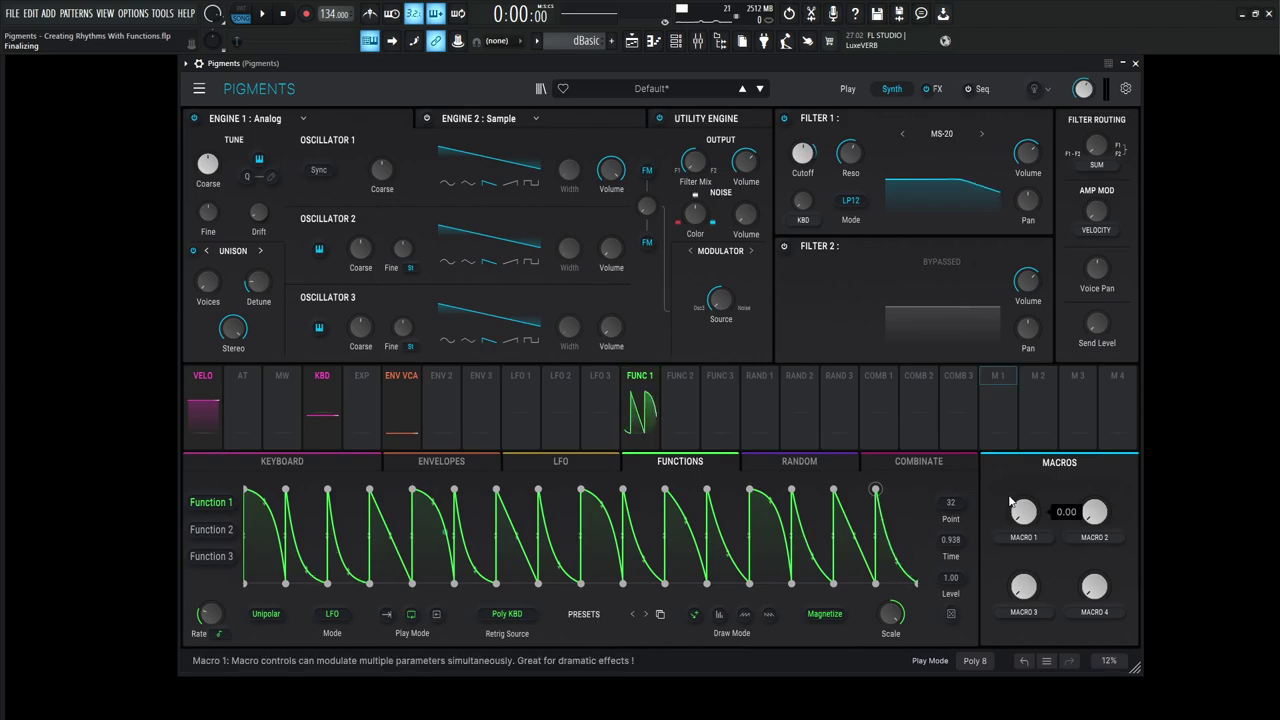
key("space")
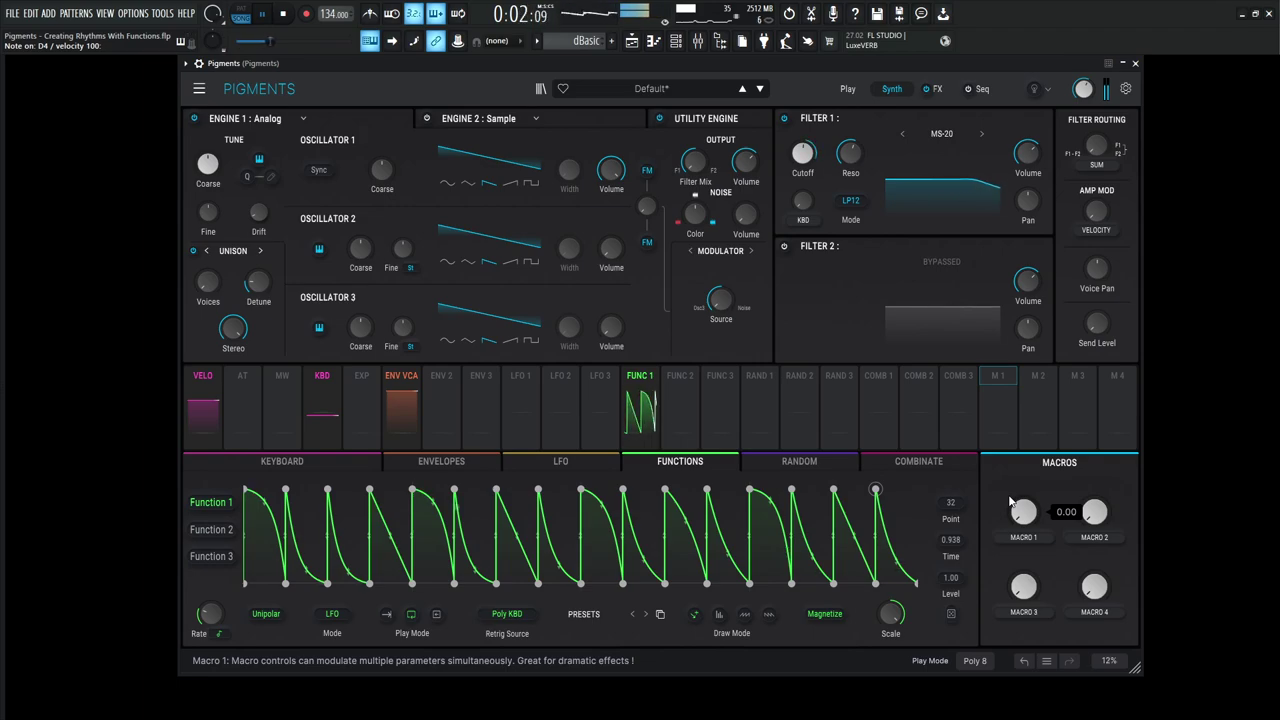
key("space")
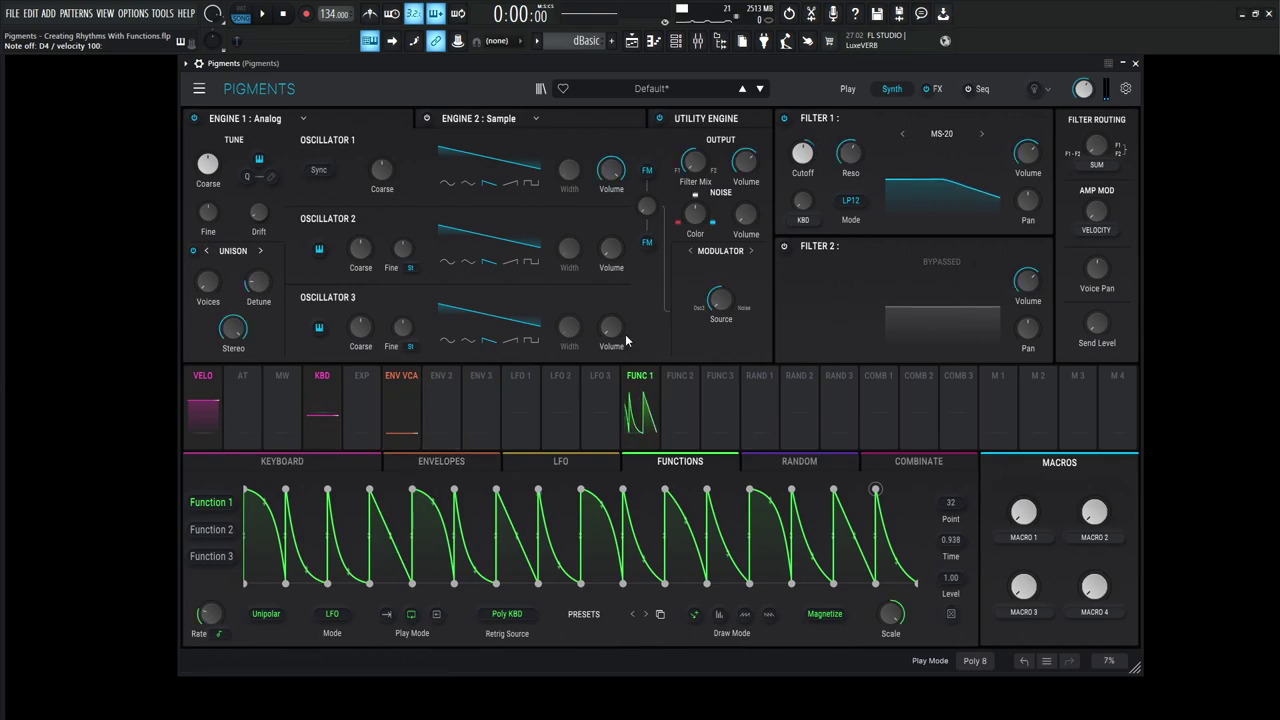
Step: Set Engine 1's unison to 2 voices and audition the sound
mouse_move(630, 374)
key("x")
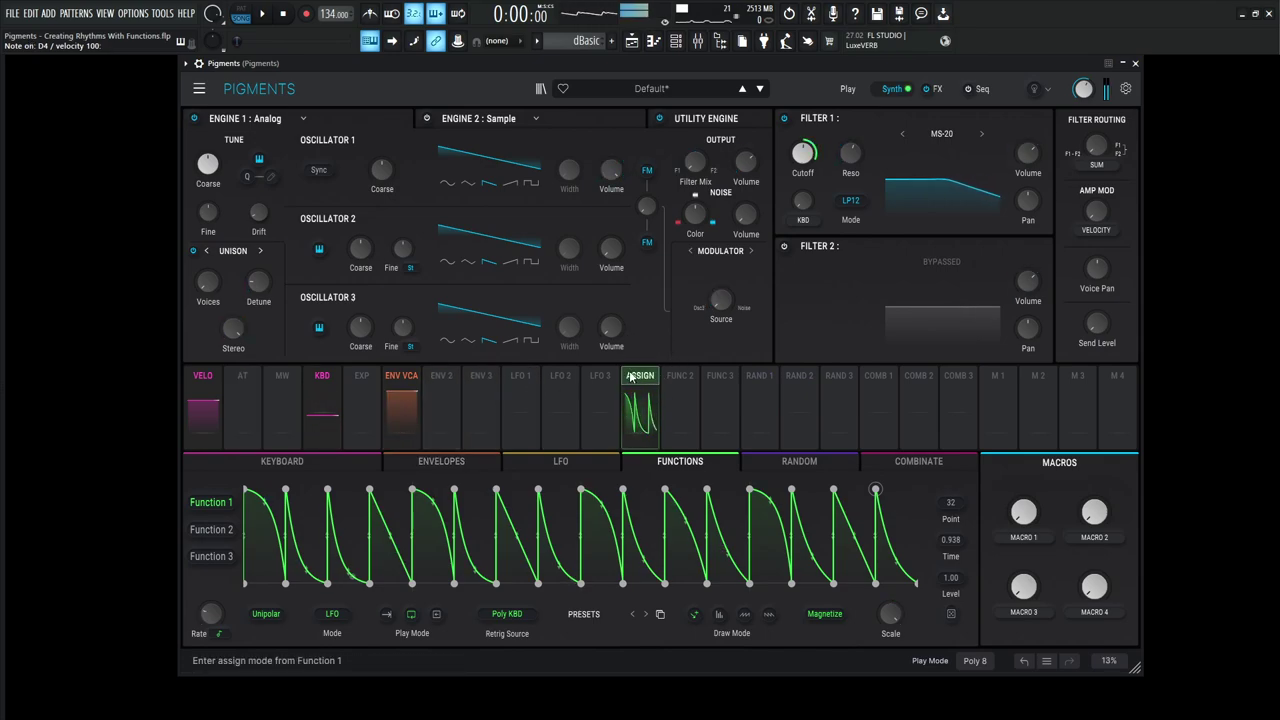
left_click_drag(213, 285, 213, 270)
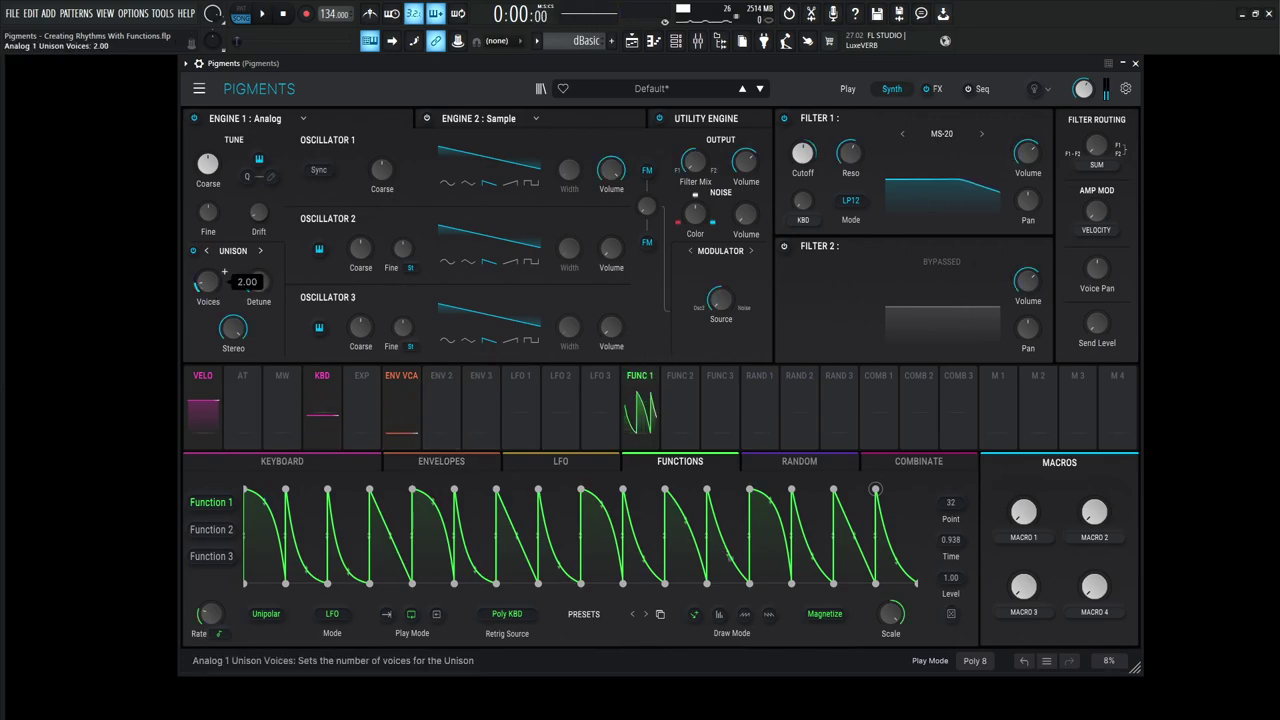
key("space")
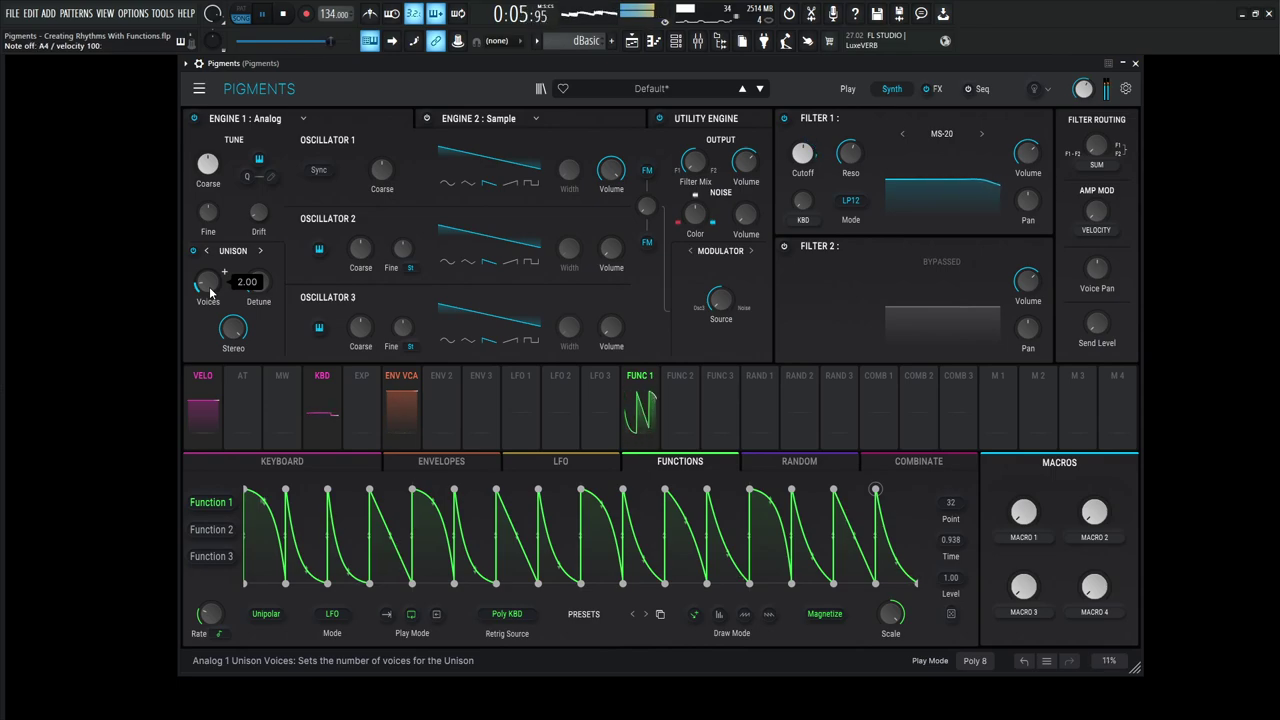
key("space")
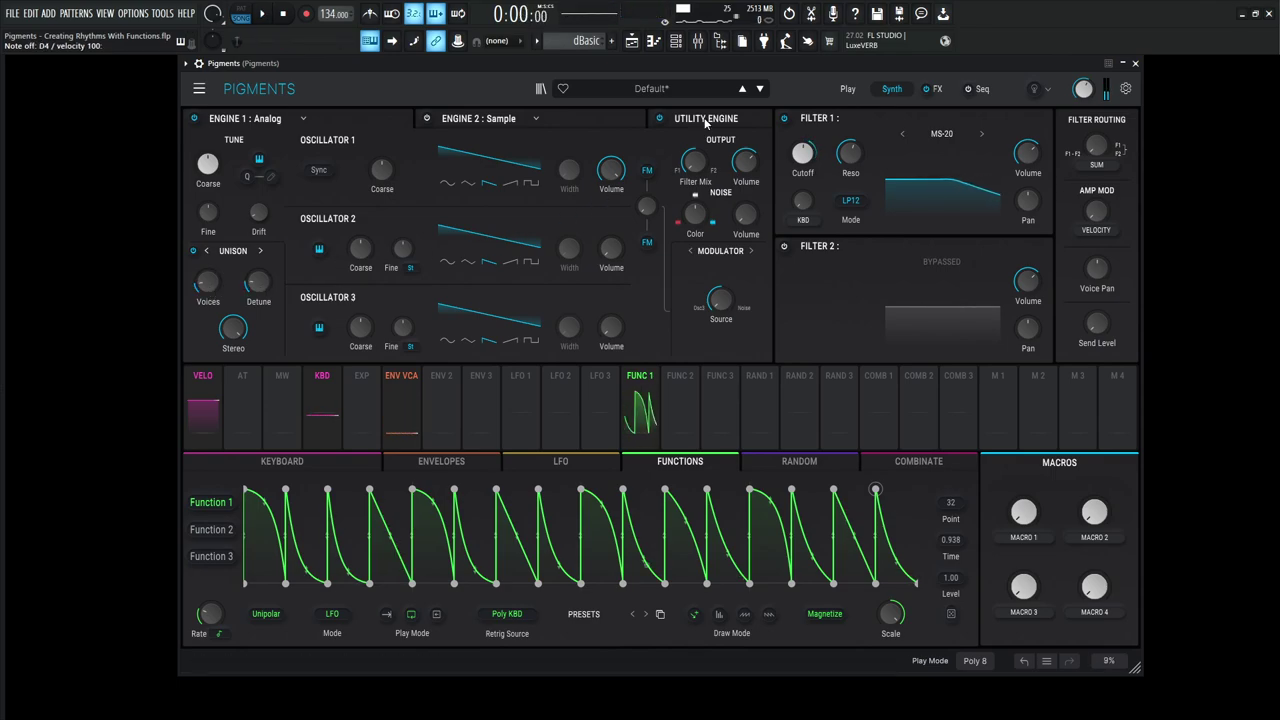
Step: Enable Noise 1 in the Utility Engine and choose the Heater noise sample
left_click(706, 120)
left_click(192, 138)
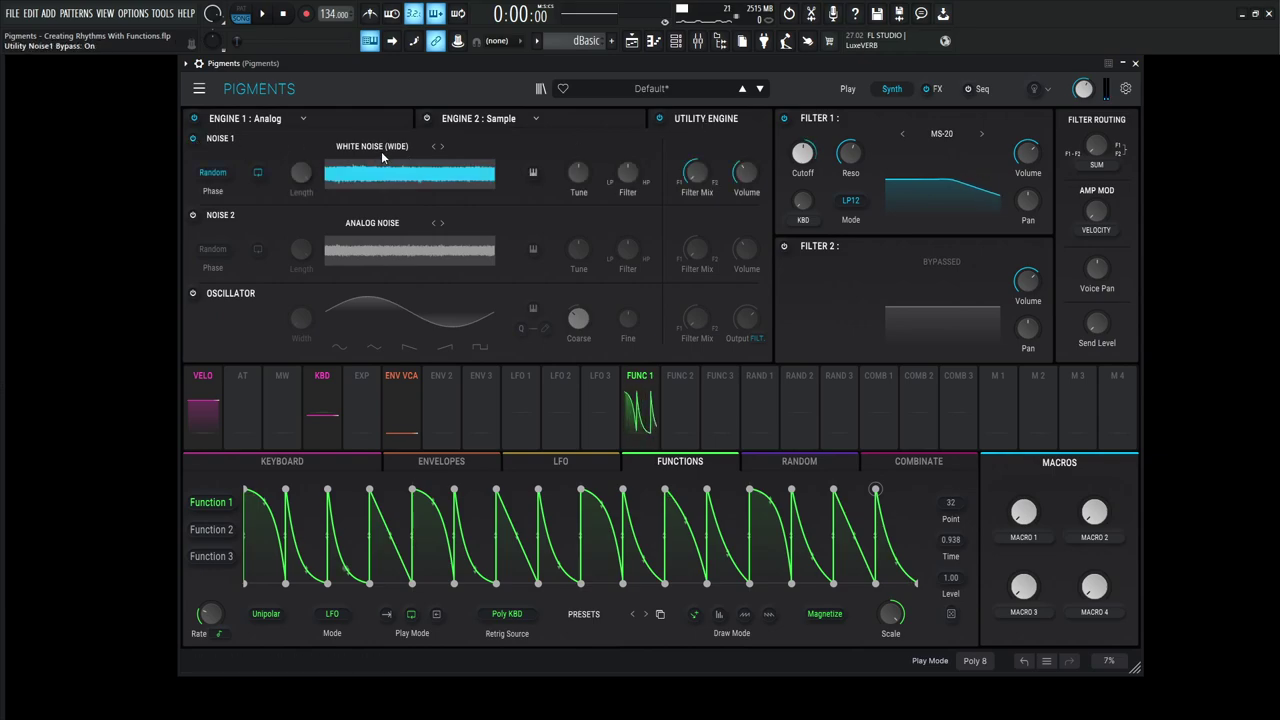
left_click(441, 147)
left_click(441, 147)
left_click(441, 147)
left_click(441, 147)
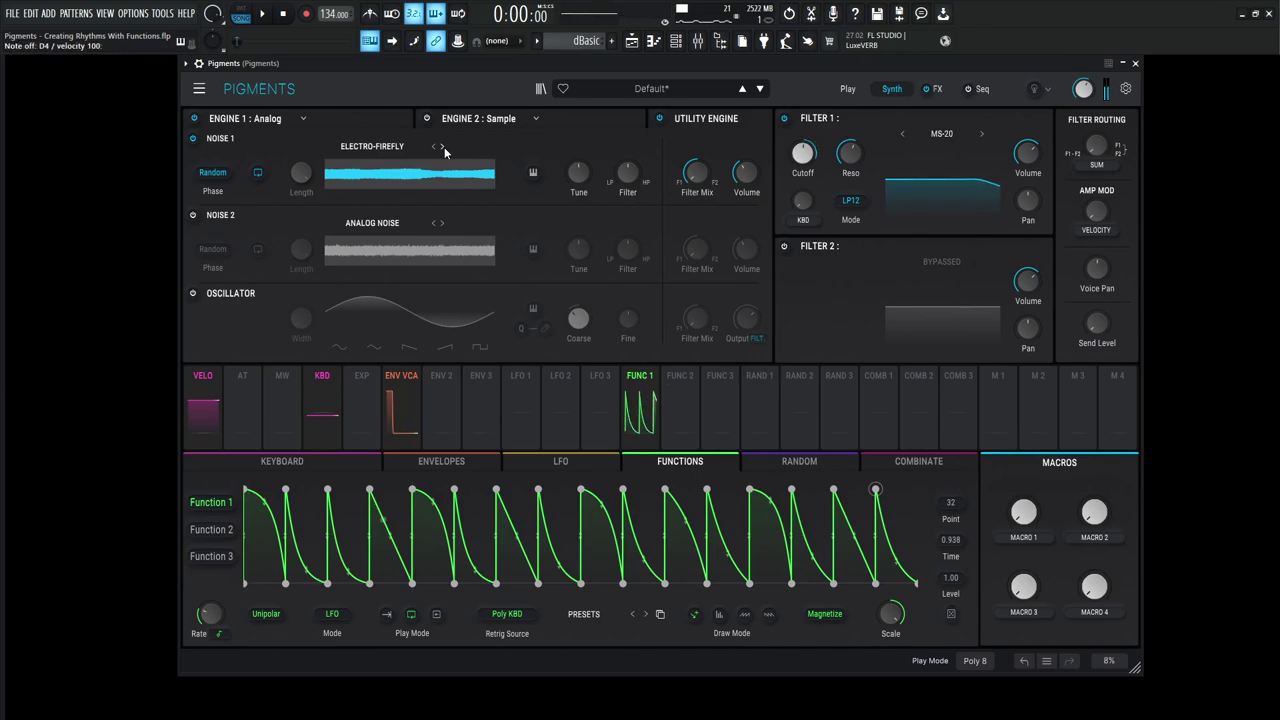
left_click(441, 147)
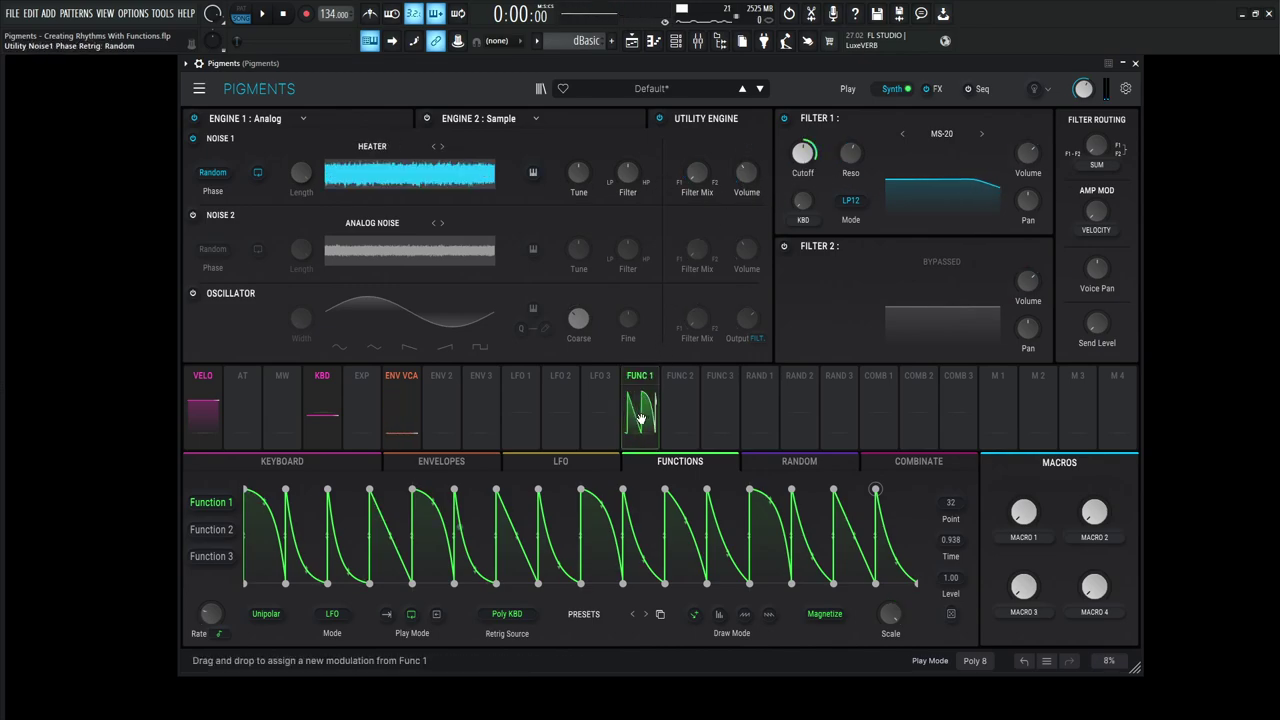
Step: Modulate Noise 1's volume with Function 1, set its filter mix fully to Filter 2, and audition the result
left_click_drag(640, 418, 947, 160)
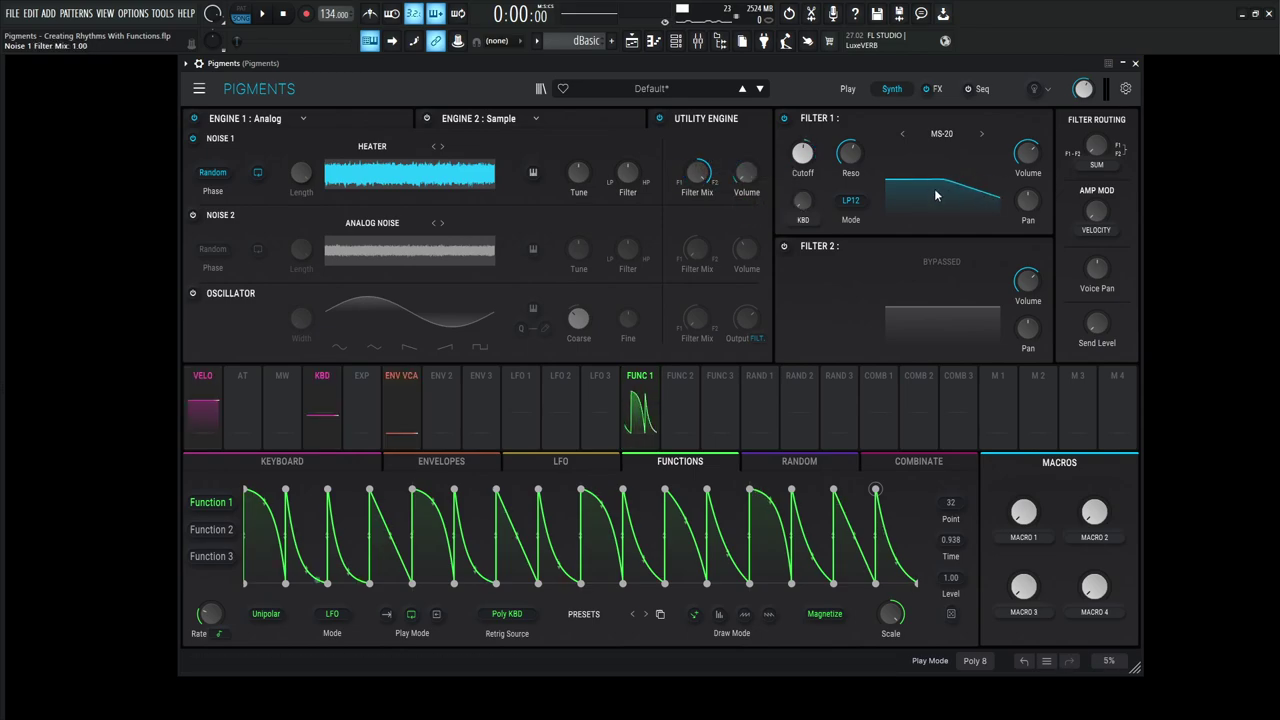
key("x")
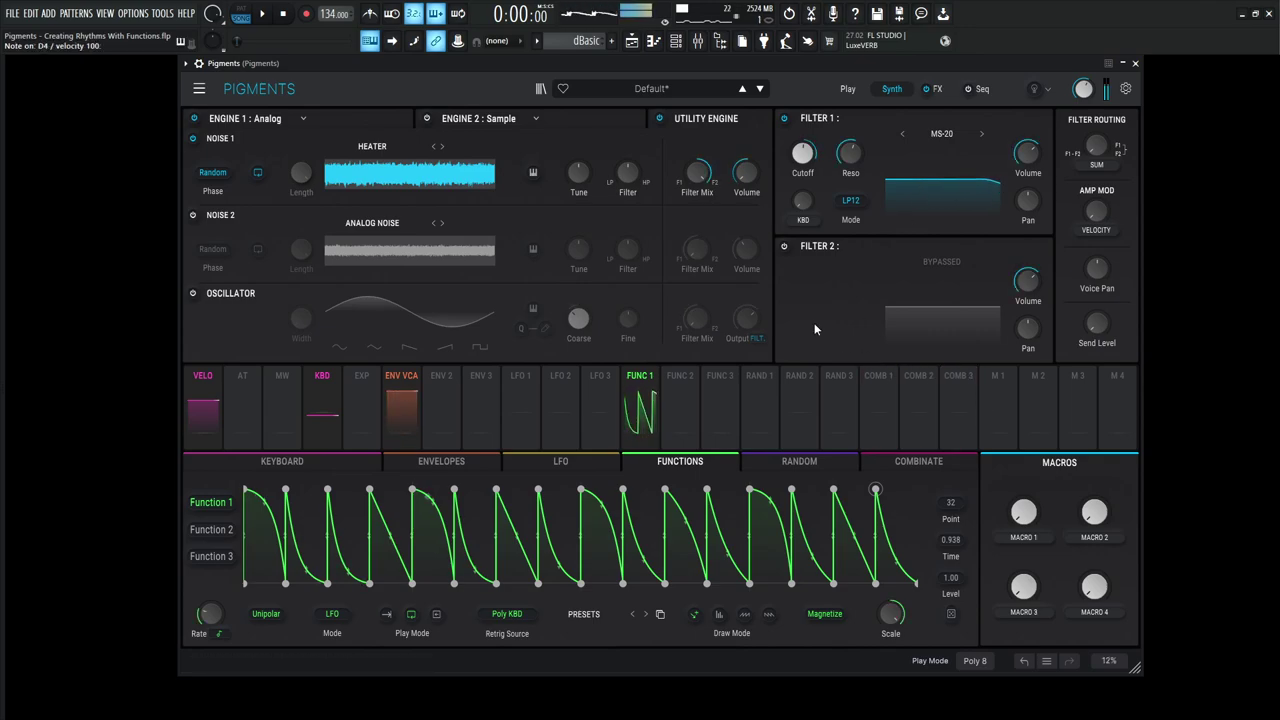
left_click_drag(745, 170, 745, 130)
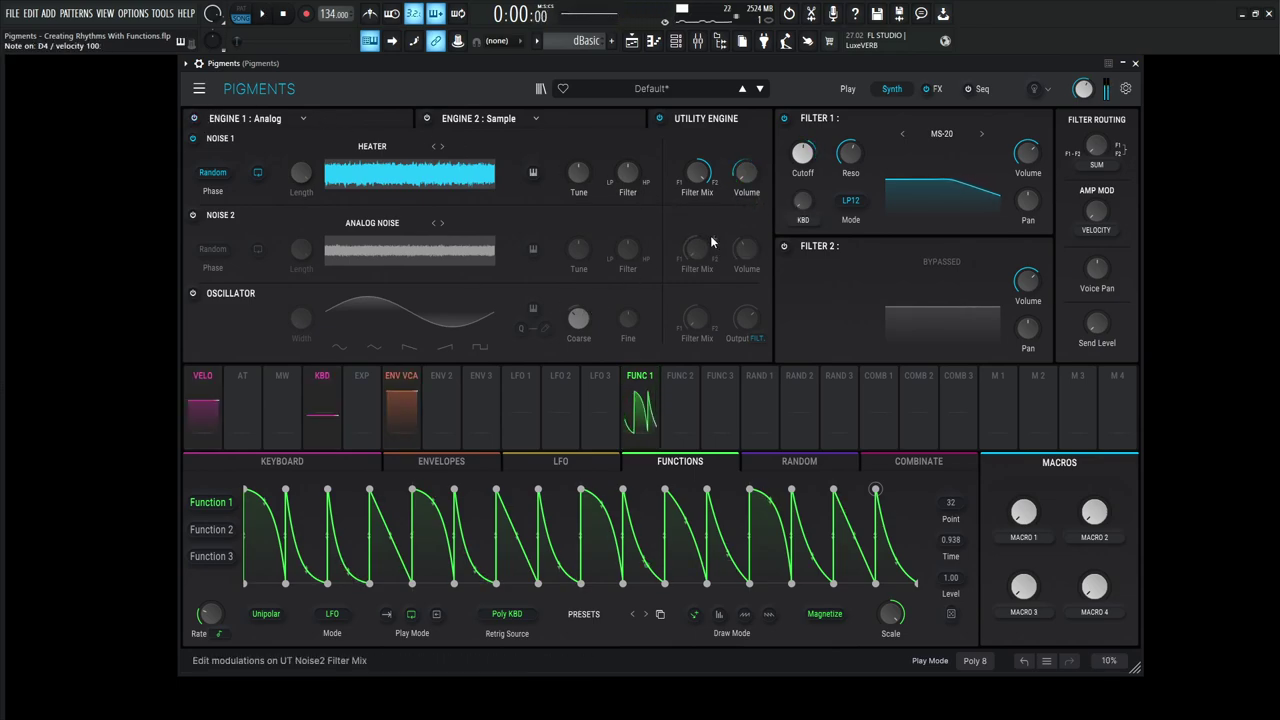
key("space")
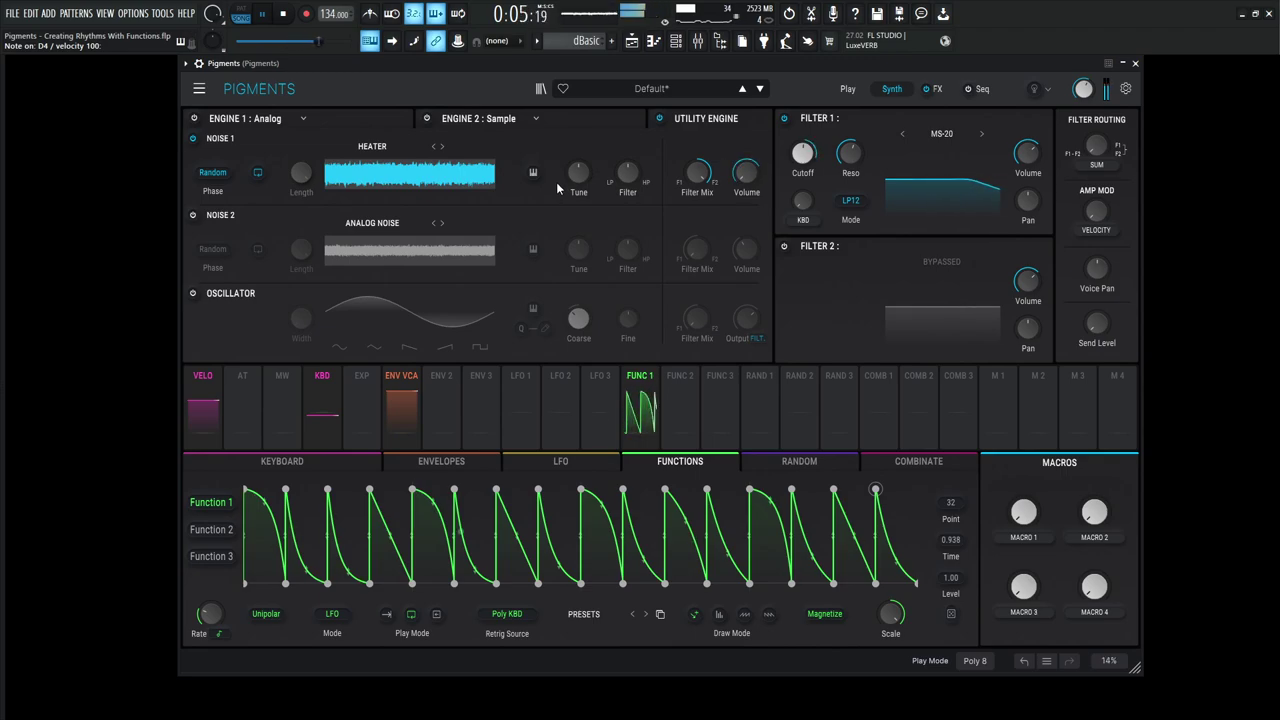
key("space")
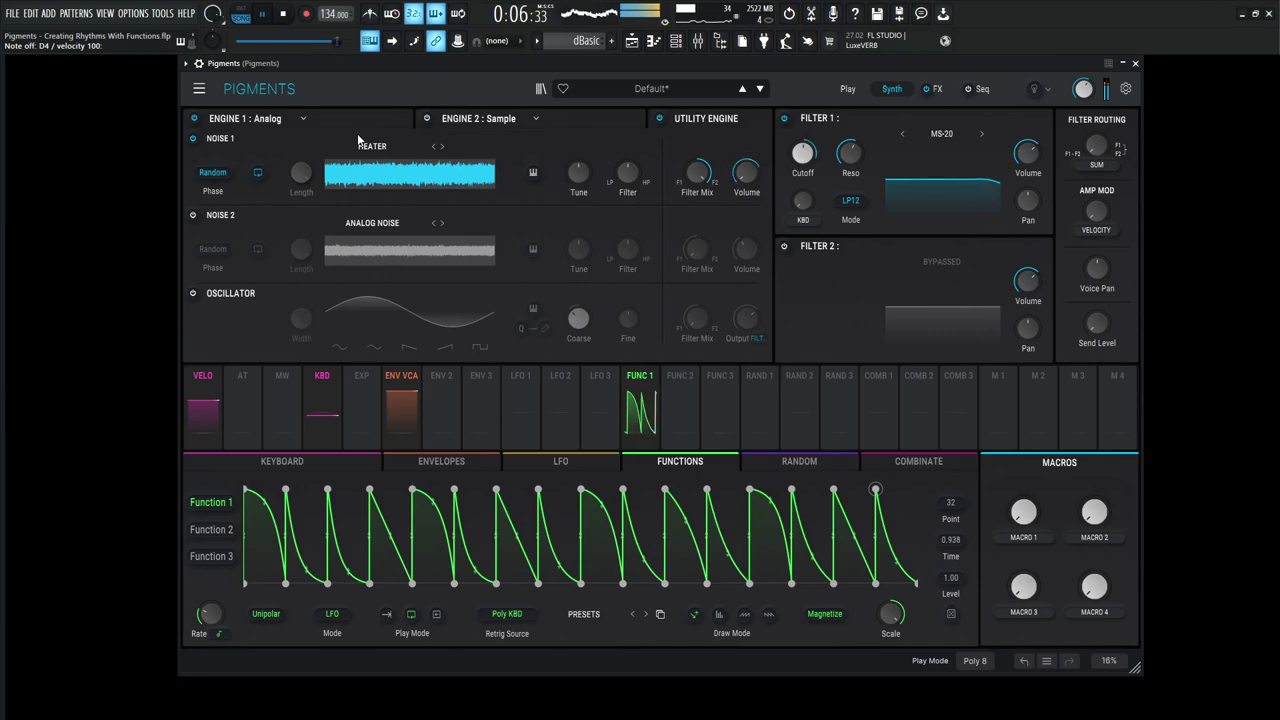
key("space")
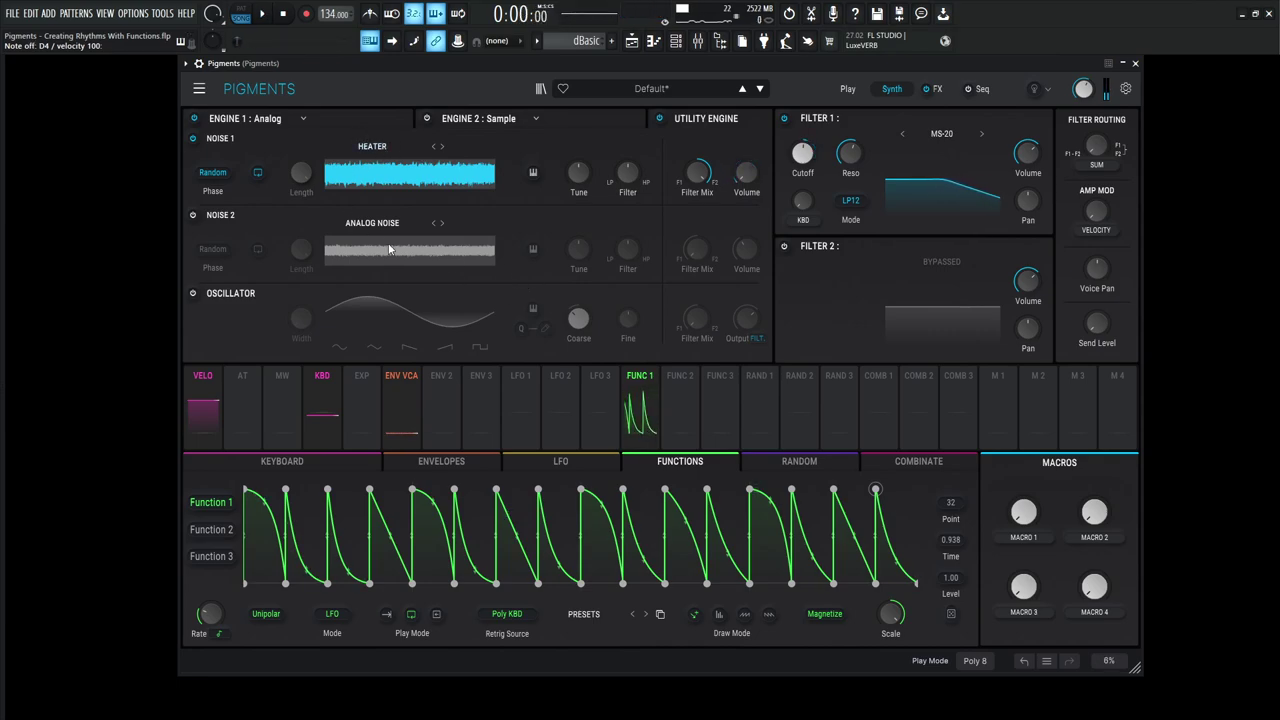
Step: Enable Noise 2 with Analog Noise, shift its filter toward high-pass and set its filter mix fully to Filter 2
left_click(191, 215)
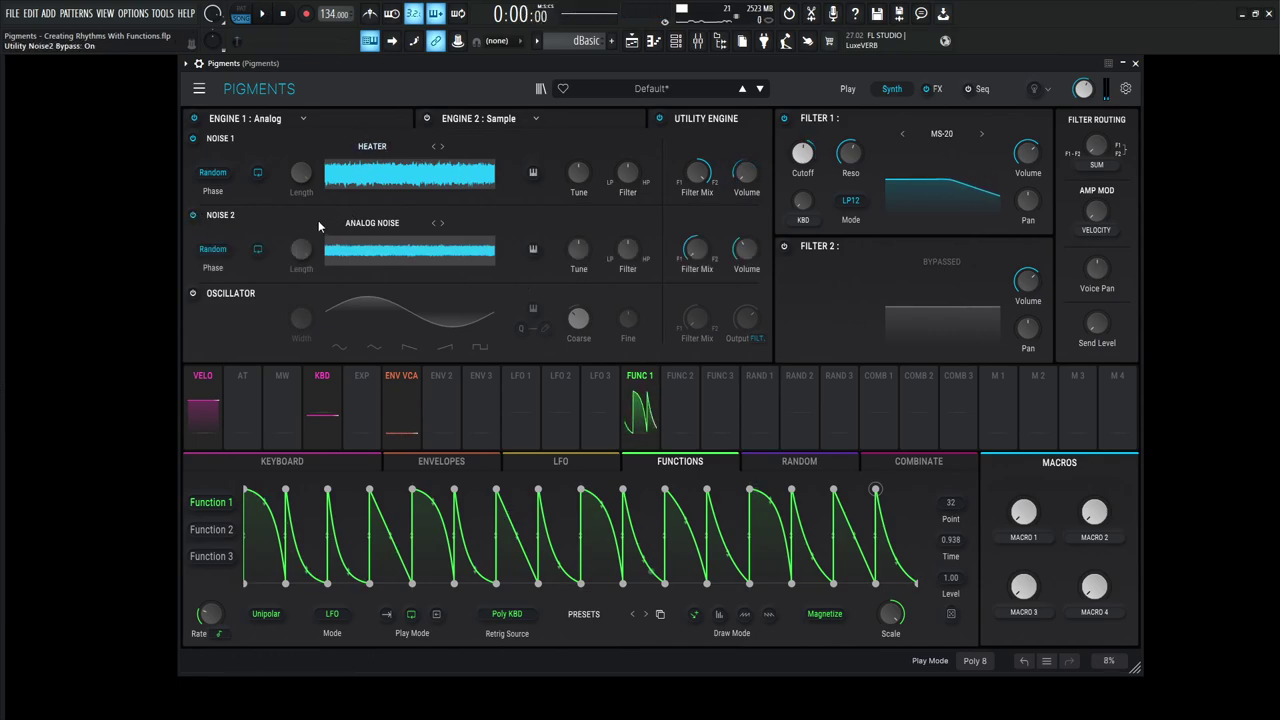
left_click(627, 248)
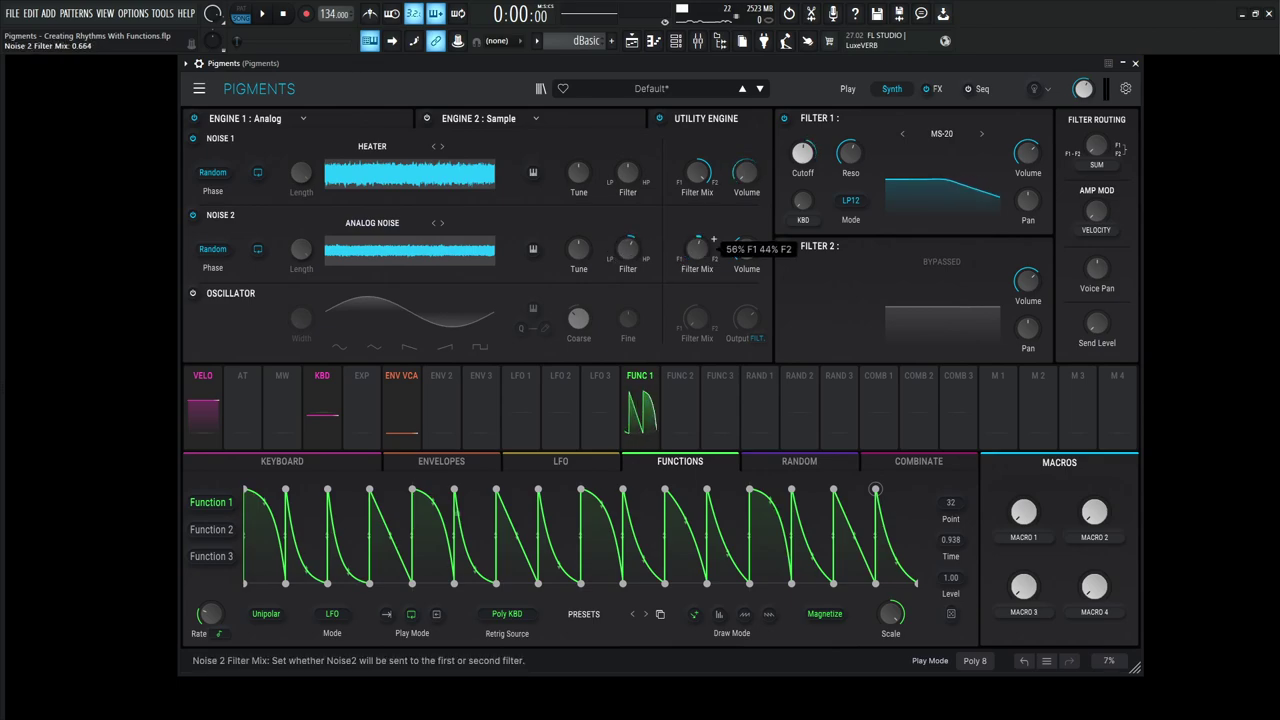
Step: Draw four equal falling ramps in Function 2, with points at times 0.250, 0.500 and 0.750
left_click(685, 395)
double_click(411, 515)
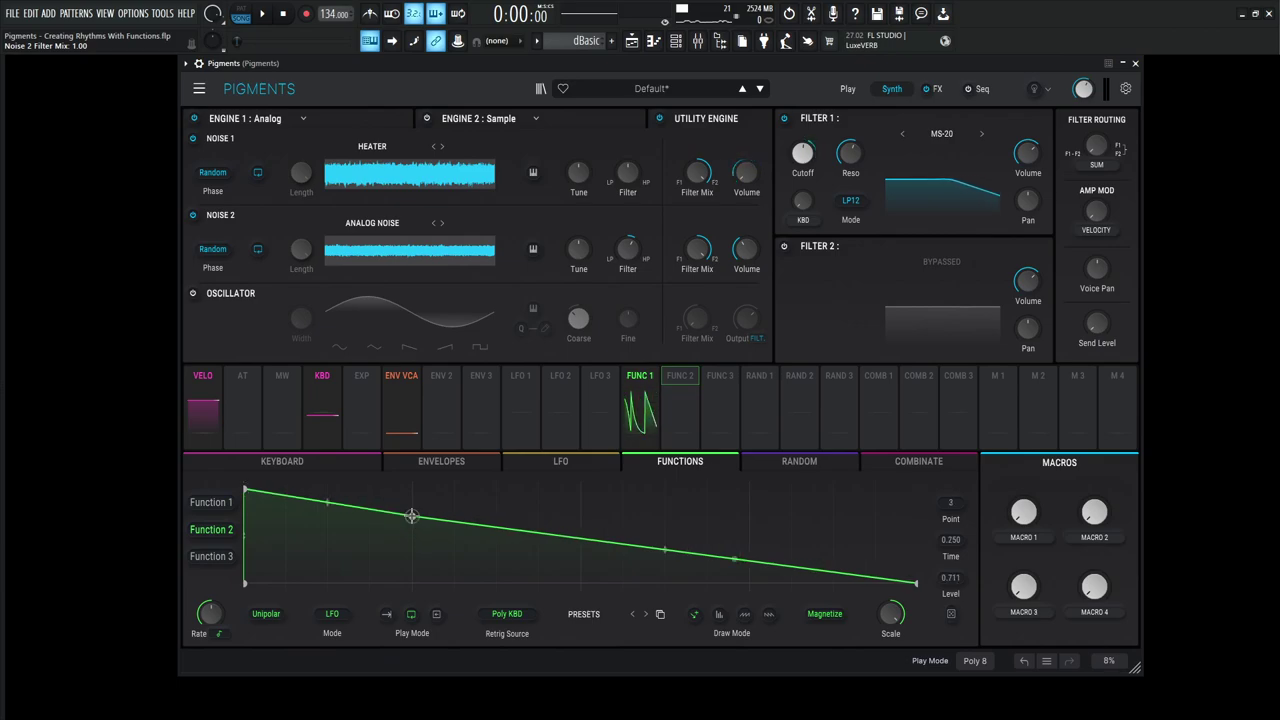
left_click_drag(413, 519, 411, 583)
double_click(412, 489)
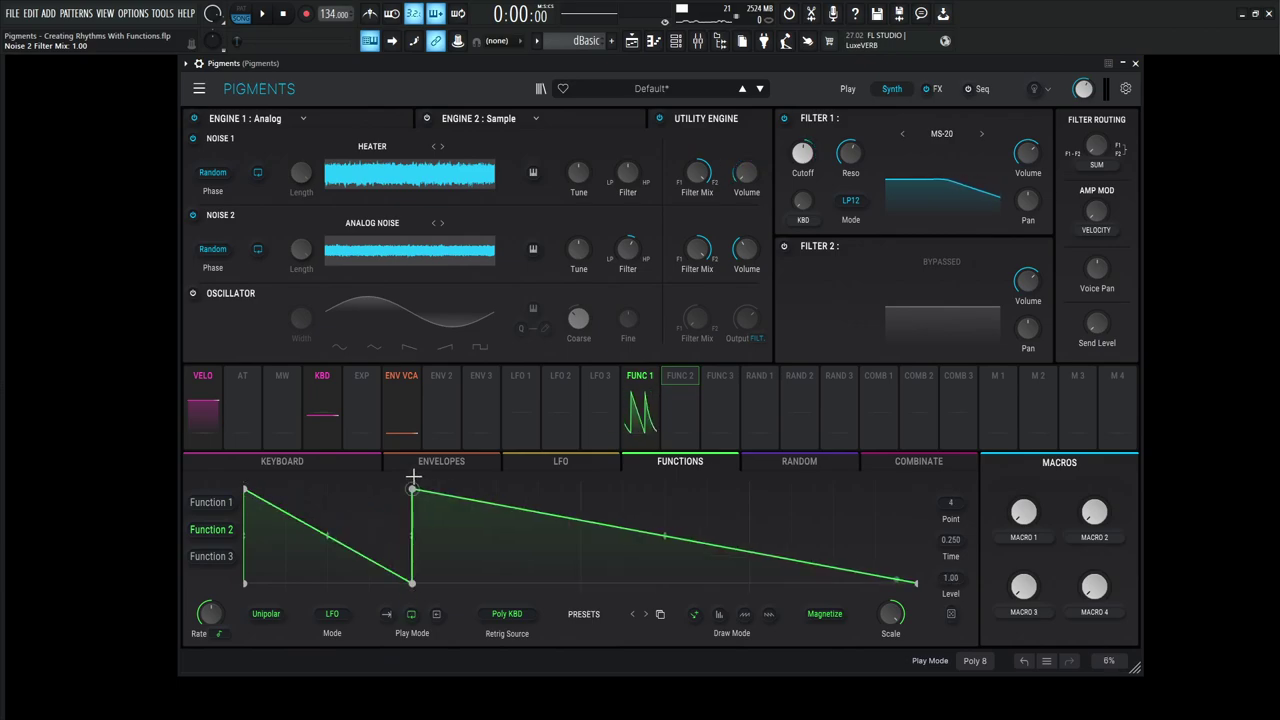
left_click_drag(585, 537, 578, 588)
left_click_drag(582, 505, 686, 579)
left_click_drag(563, 561, 580, 587)
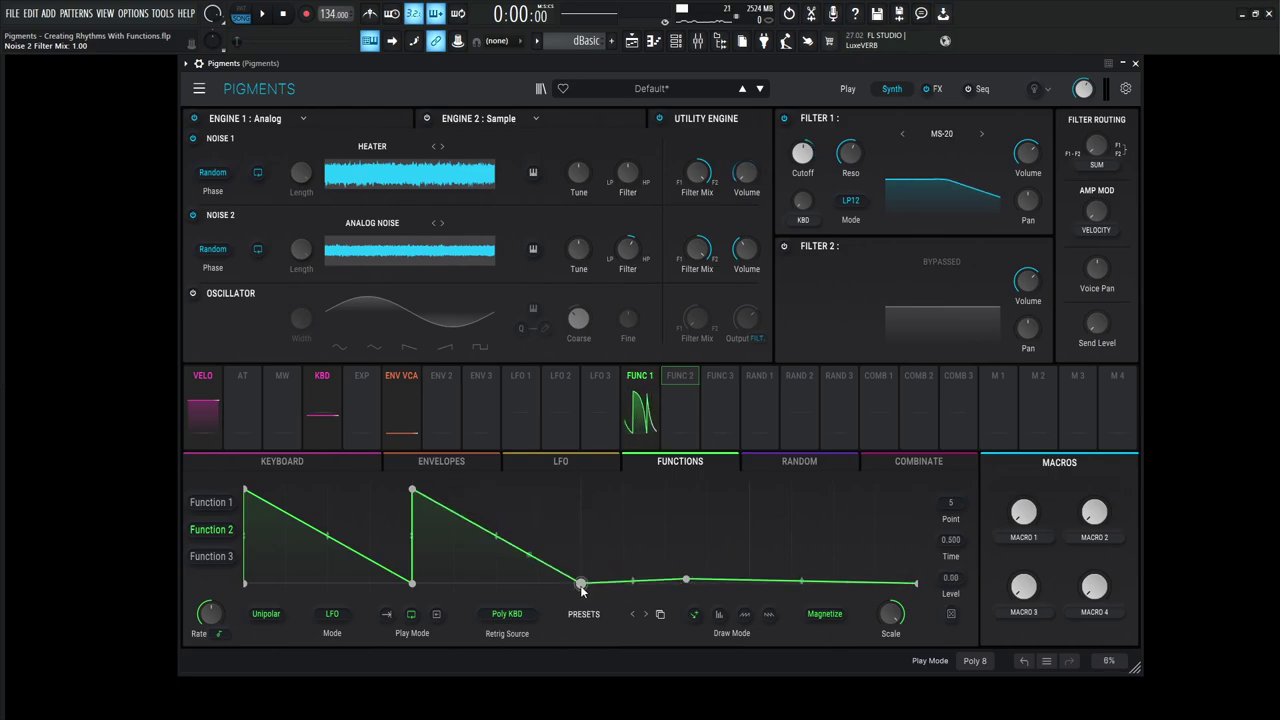
left_click_drag(686, 579, 578, 484)
double_click(744, 529)
left_click_drag(744, 529, 748, 487)
double_click(773, 583)
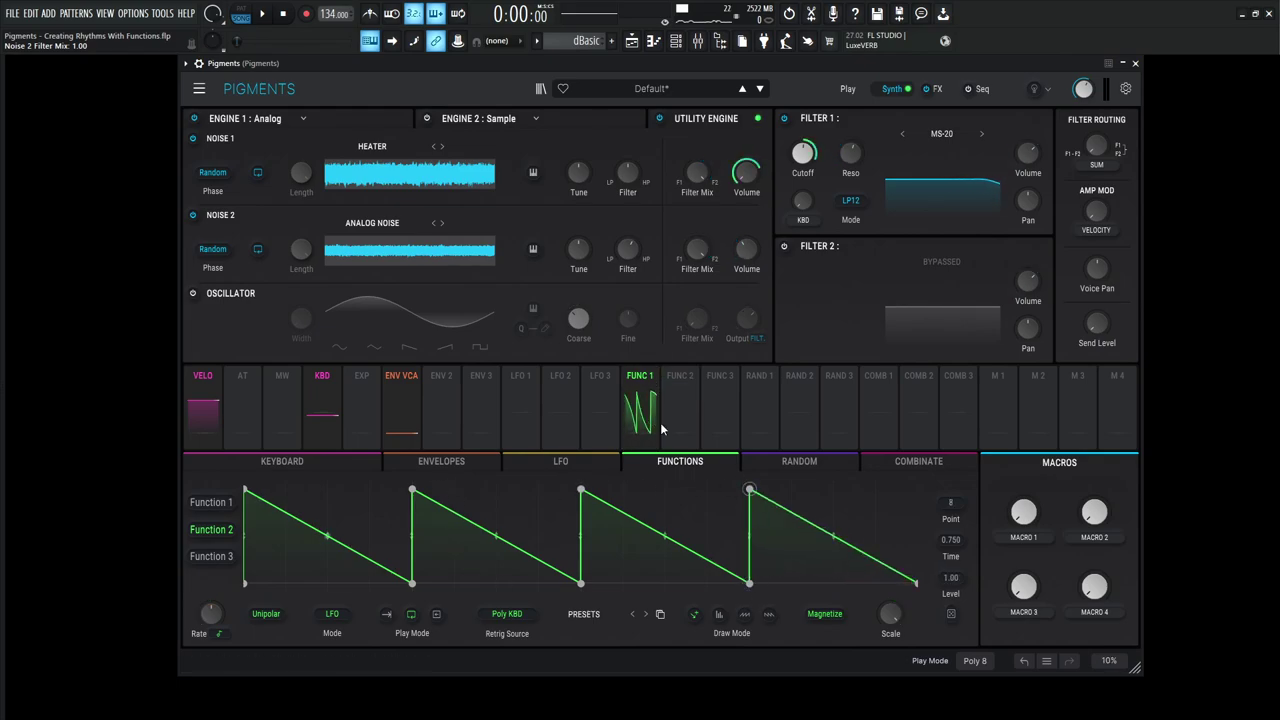
Step: Compare with Function 1, and bend Function 2's ramps, bulging the first and last outward and curving the second and third inward
left_click(222, 505)
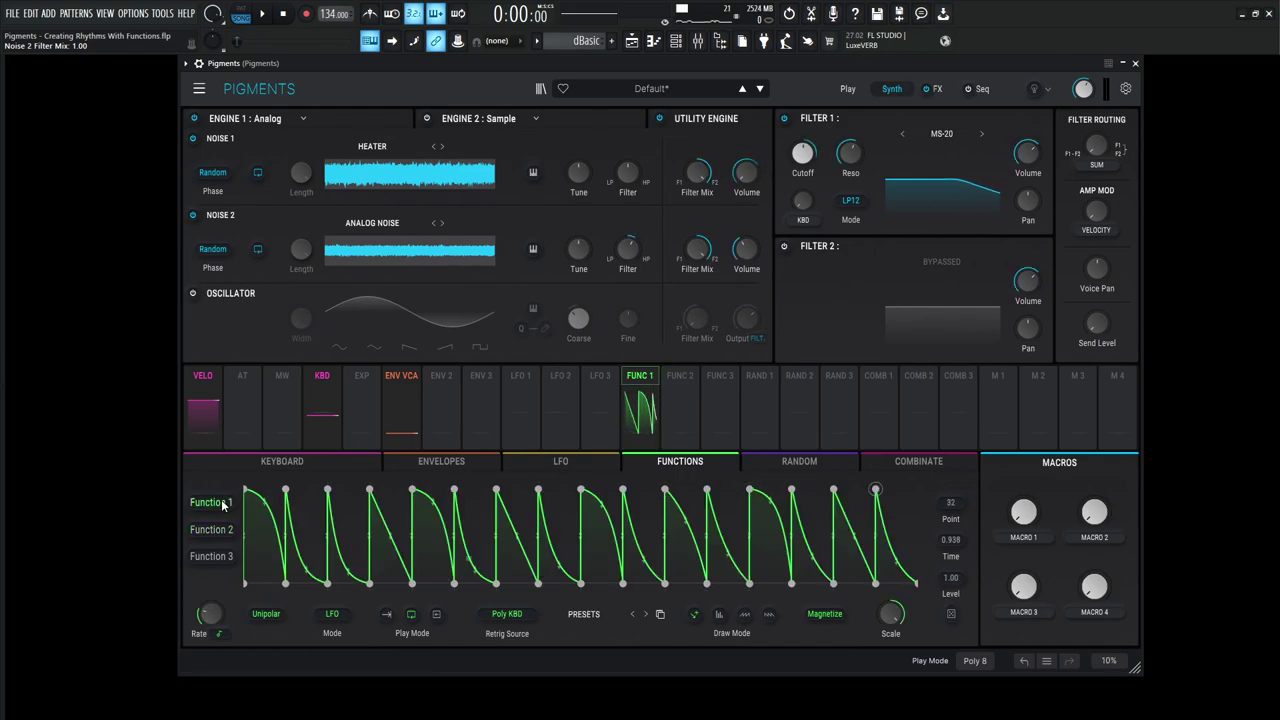
left_click(213, 532)
left_click_drag(326, 533, 335, 503)
left_click_drag(663, 535, 664, 567)
left_click_drag(835, 535, 833, 514)
left_click_drag(499, 535, 497, 575)
double_click(669, 567)
double_click(665, 584)
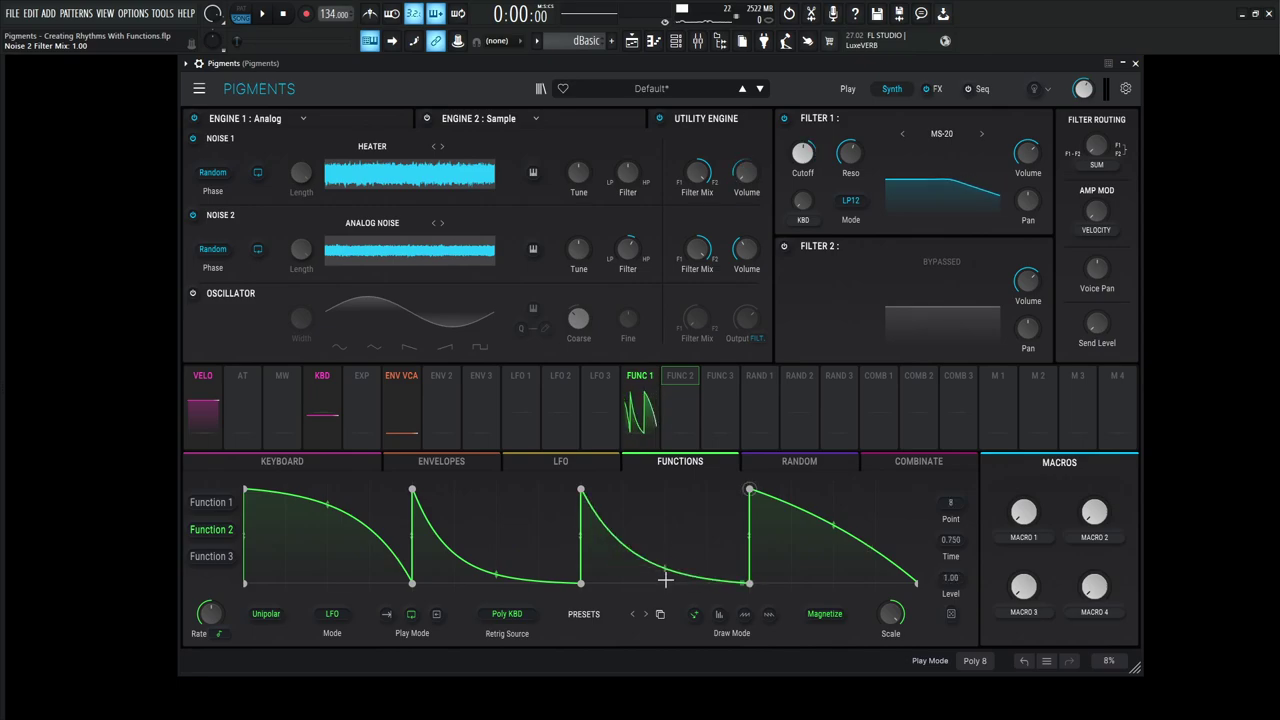
left_click_drag(666, 567, 664, 557)
Step: Modulate Noise 2's volume with Function 2, auditioning it with Engine 1 and Noise 1 bypassed and in the full pattern
left_click_drag(695, 436, 746, 250)
key("x")
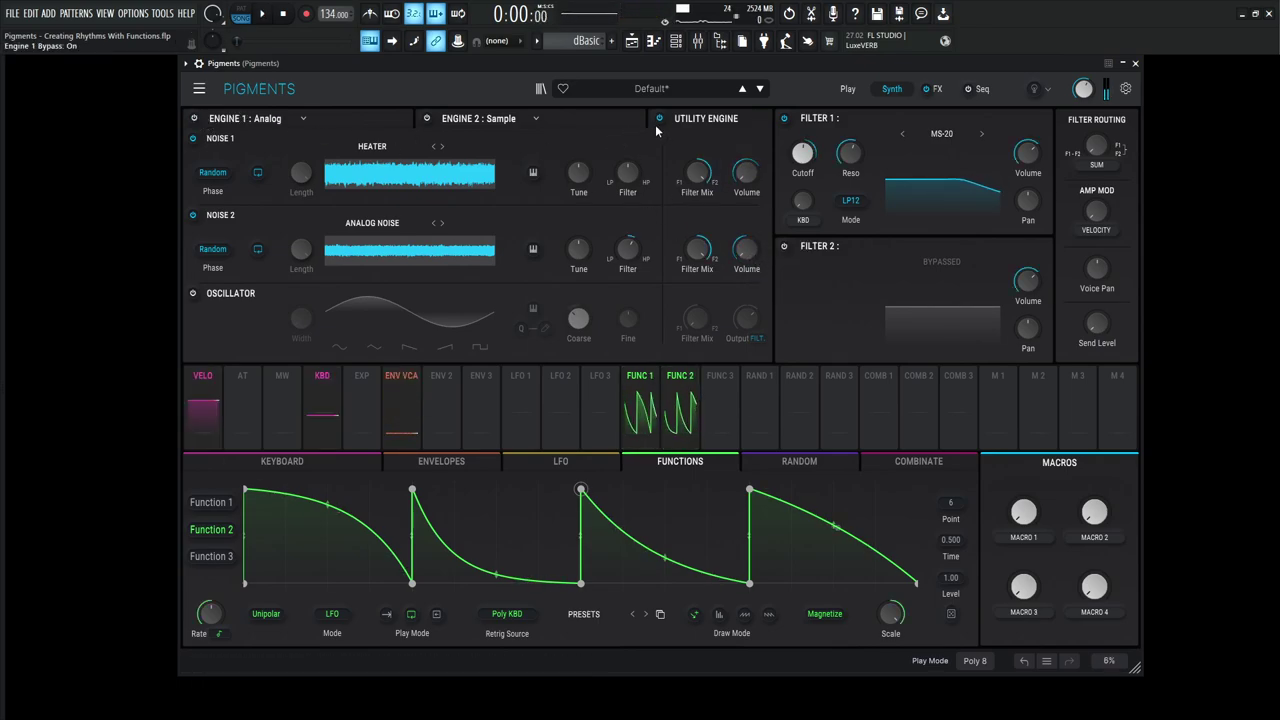
left_click(193, 138)
key("x")
mouse_move(745, 283)
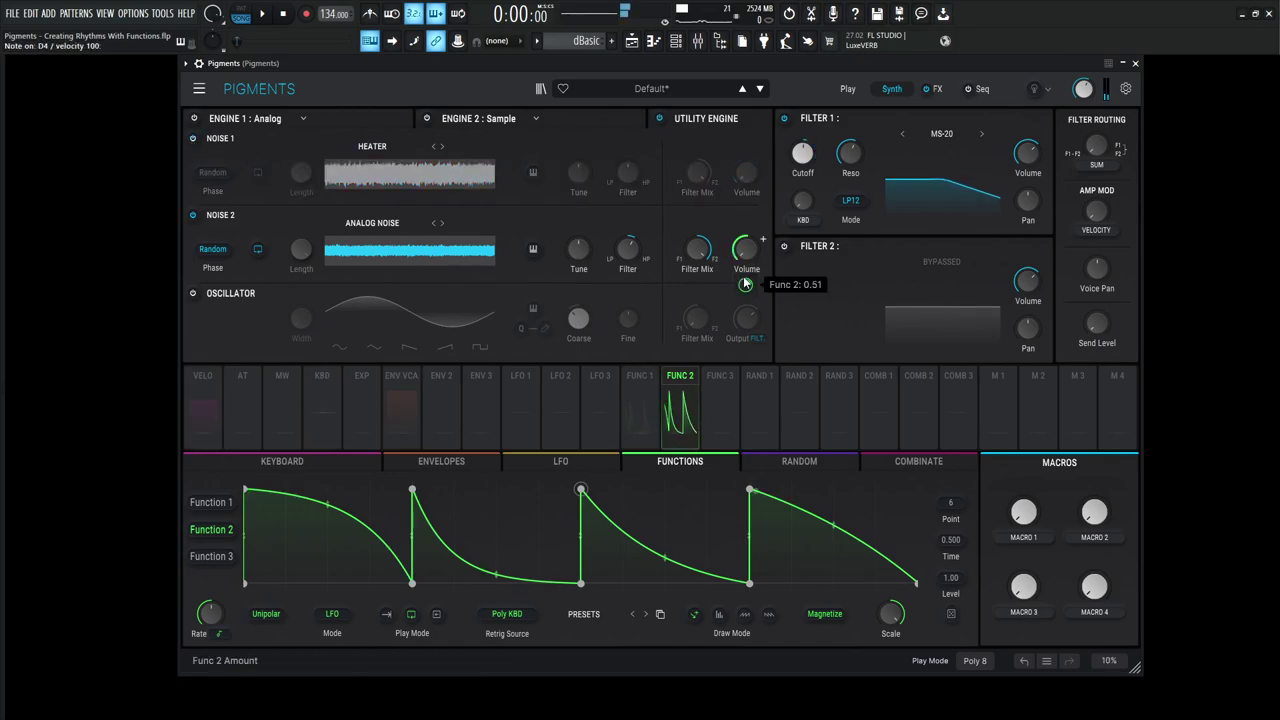
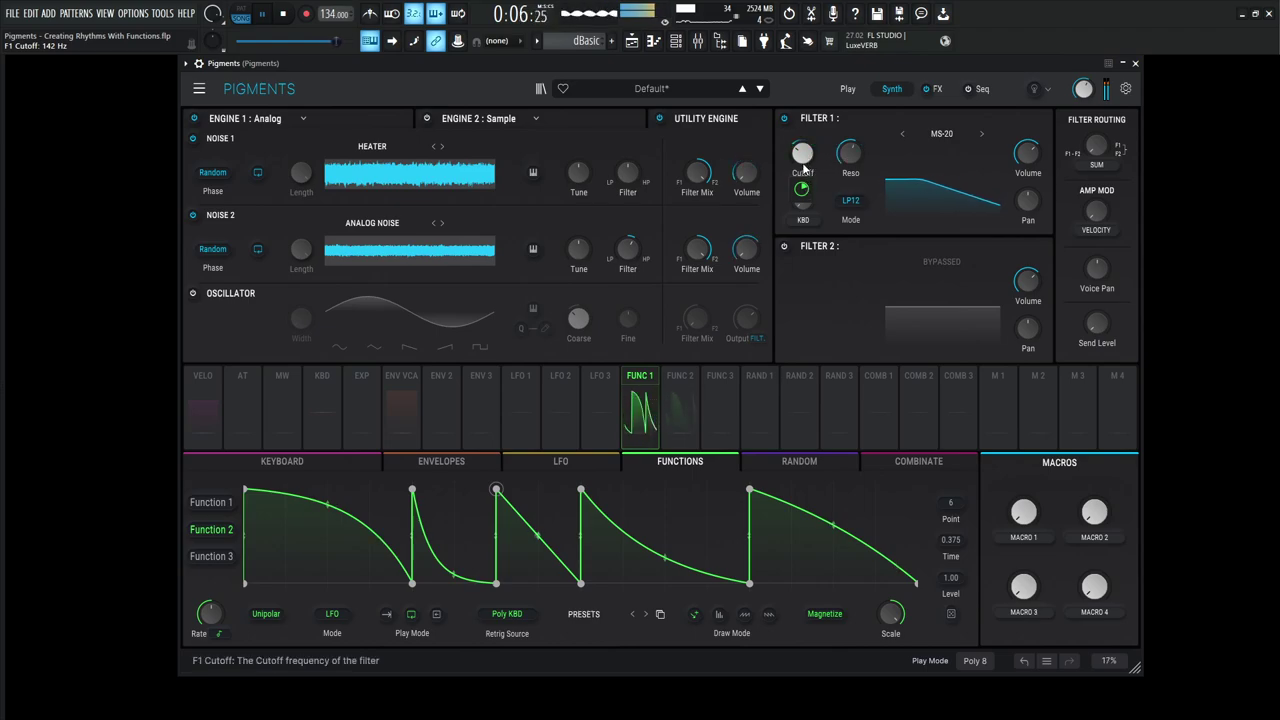
key("space")
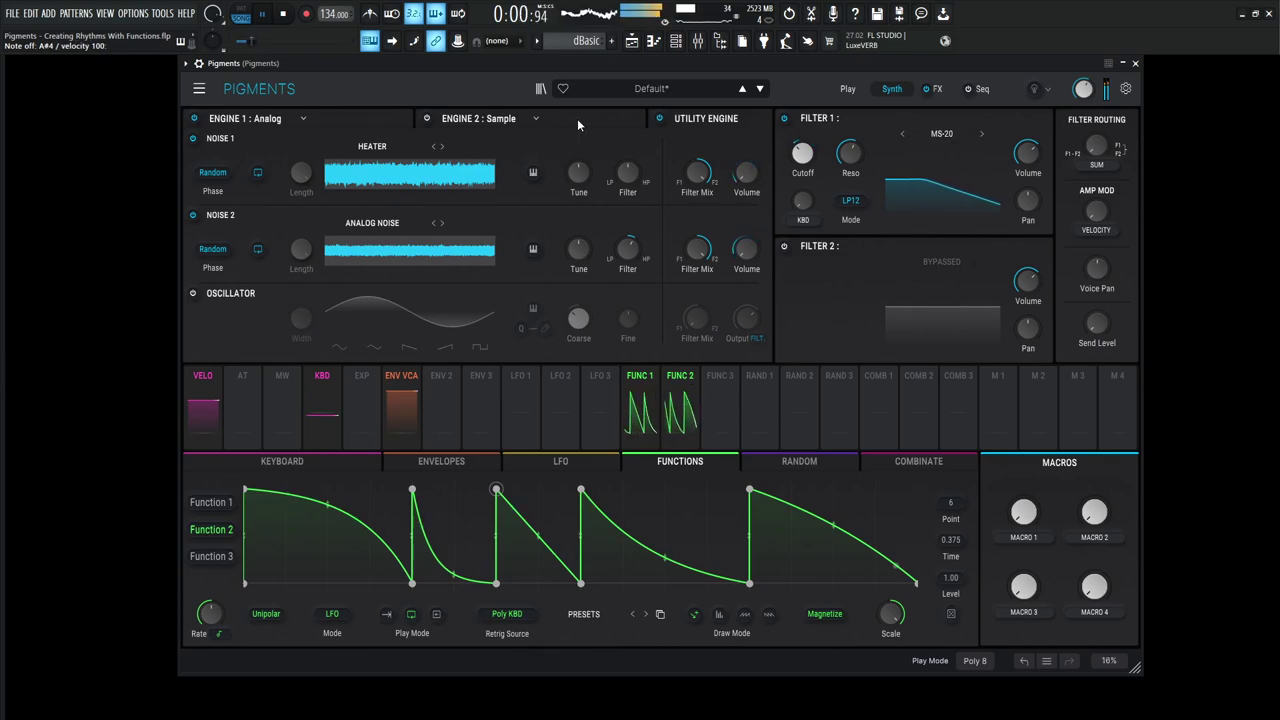
key("space")
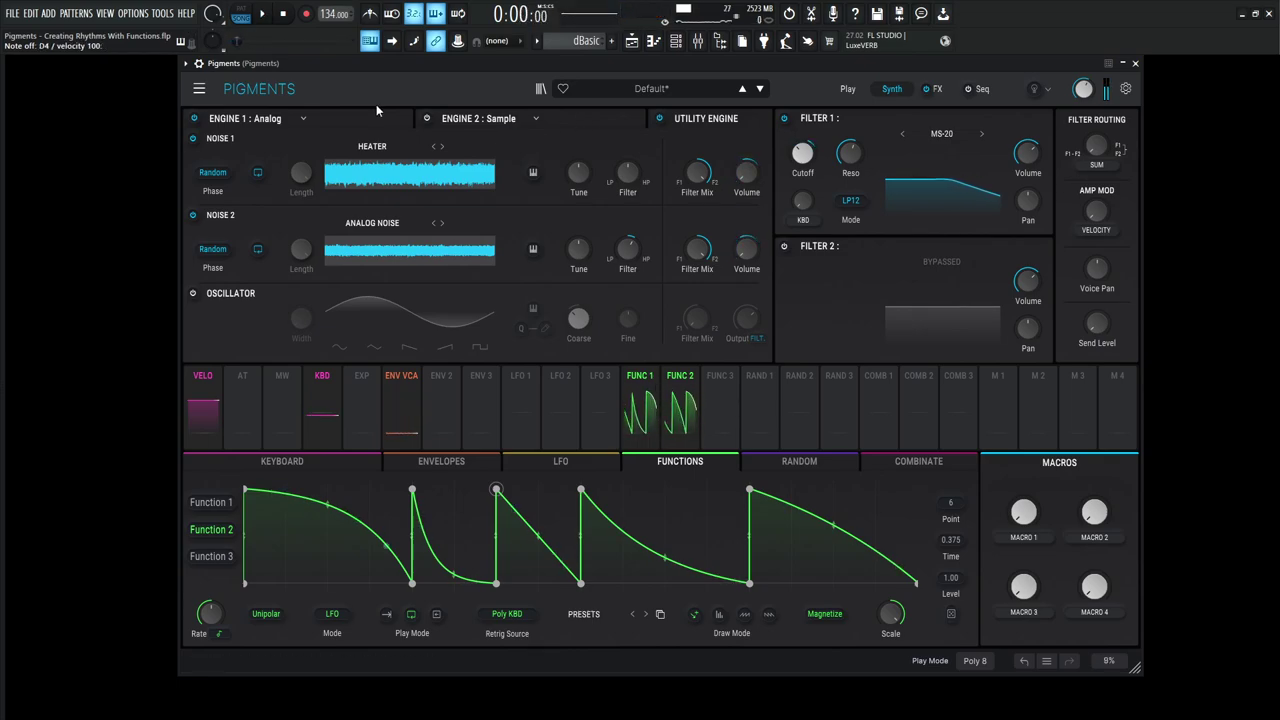
Step: Lower the VCA envelope's sustain to about 0.108 and modulate it with Function 2 at an amount of 0.71
left_click(360, 116)
left_click(433, 463)
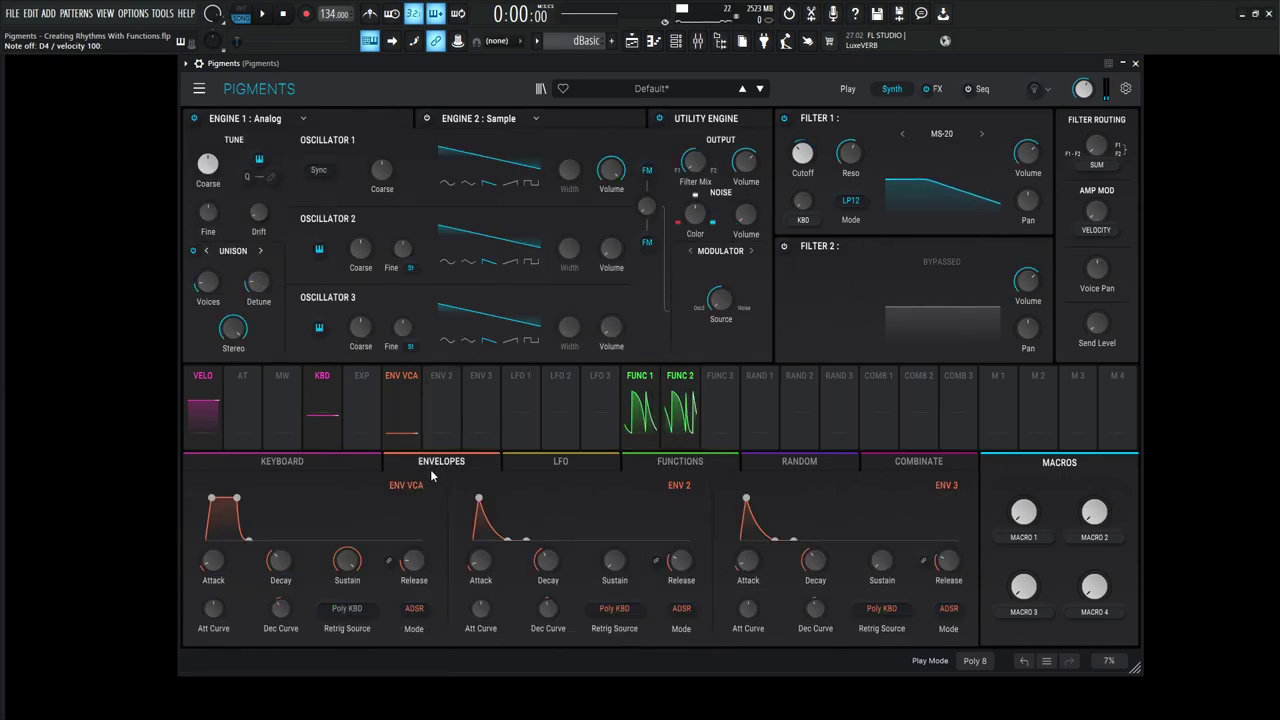
mouse_move(344, 565)
left_mouse_down()
mouse_move(354, 572)
mouse_move(363, 550)
left_mouse_up()
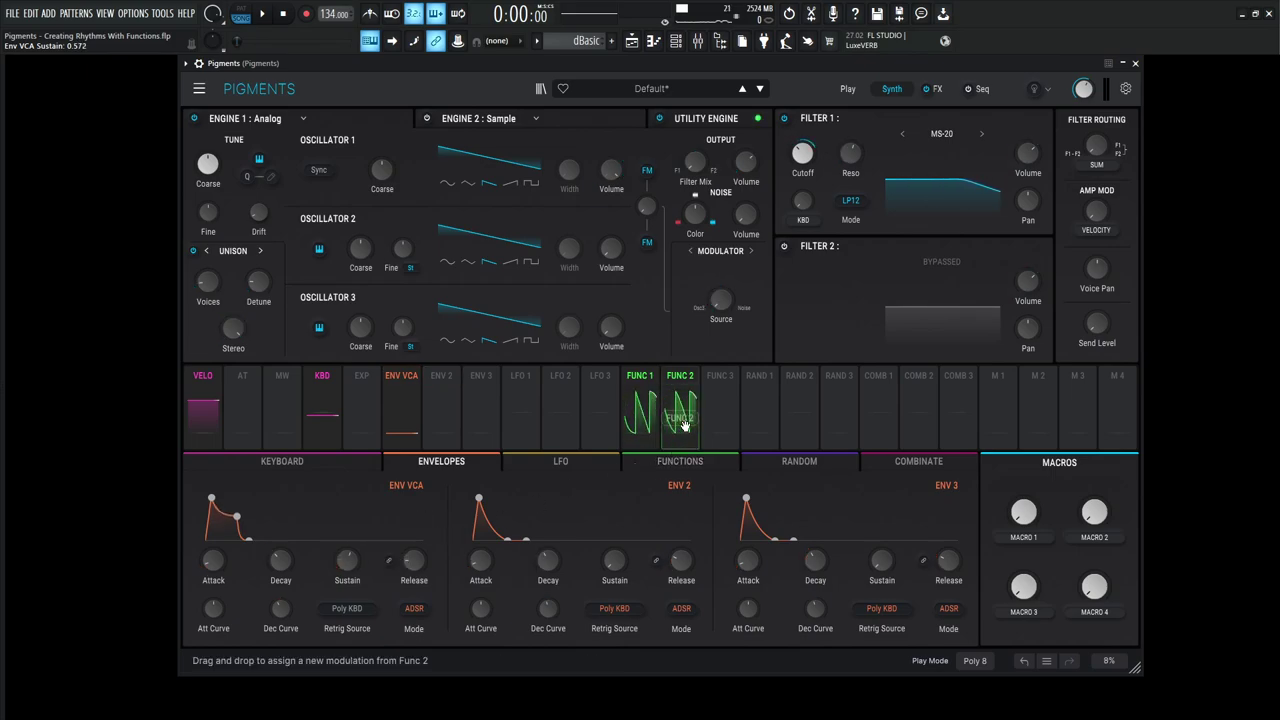
mouse_move(684, 425)
left_mouse_down()
mouse_move(420, 505)
mouse_move(350, 555)
mouse_move(363, 553)
left_mouse_up()
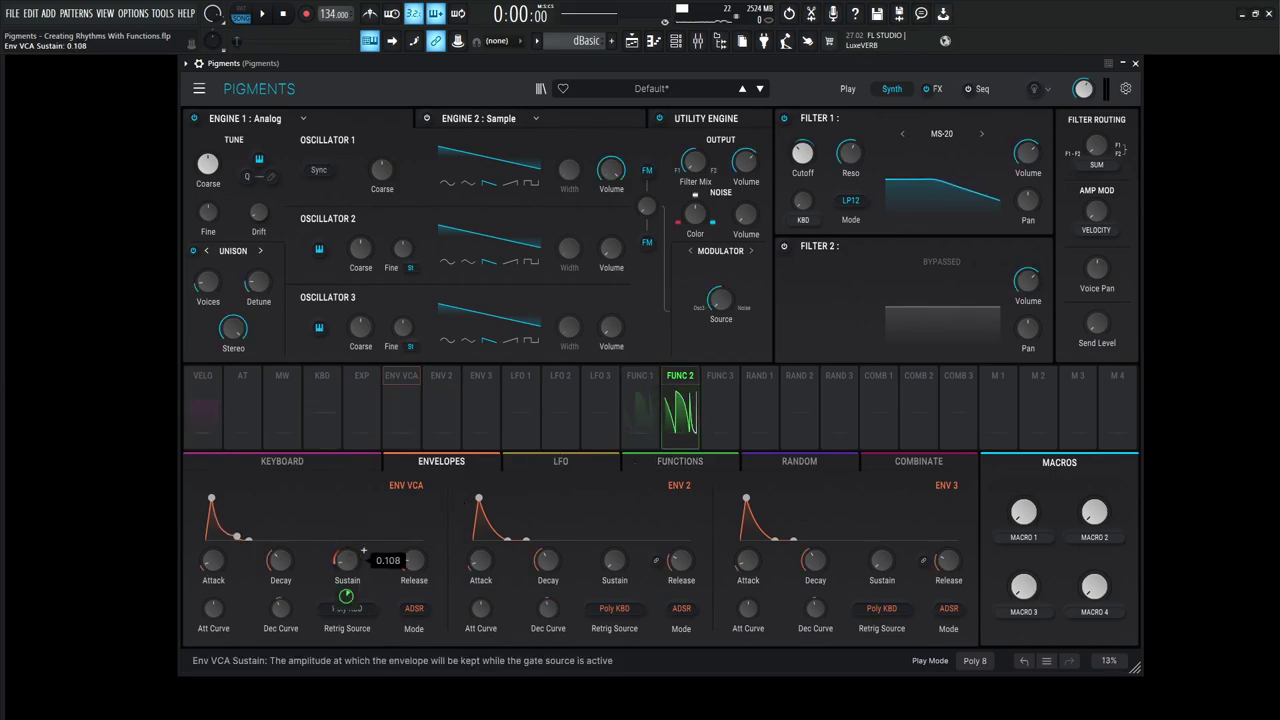
left_click_drag(346, 596, 346, 596)
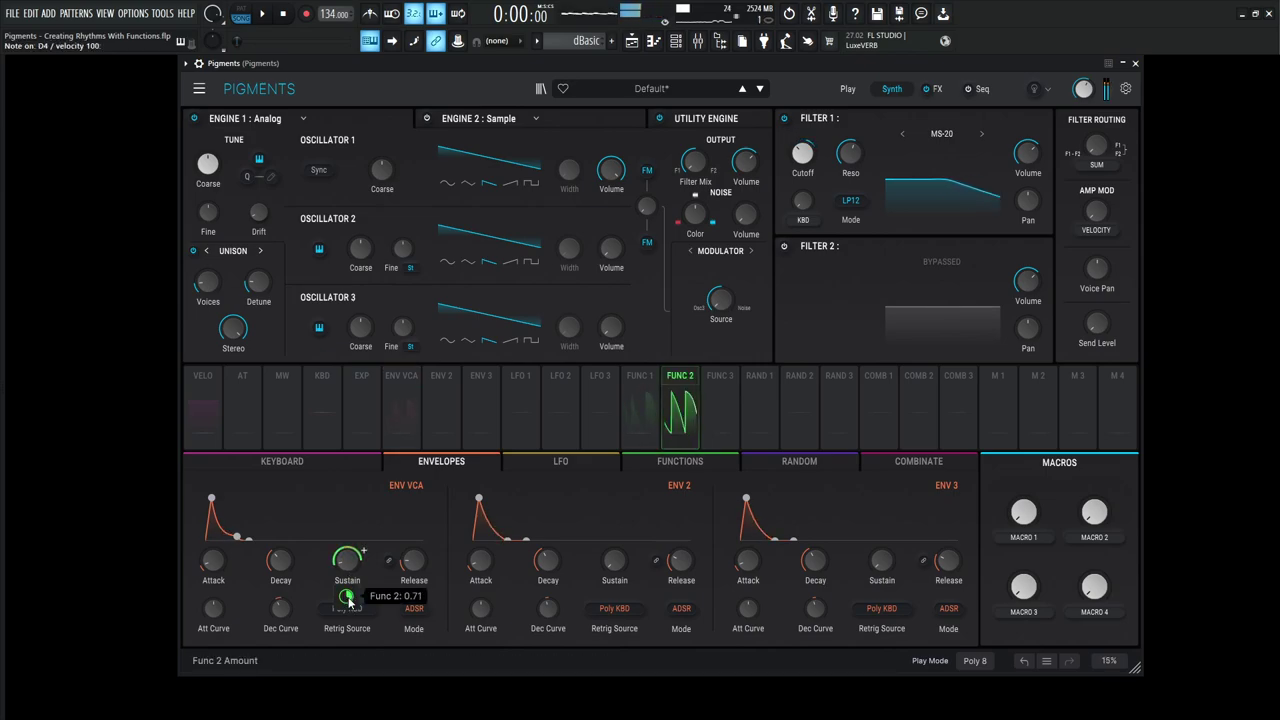
Step: Review Function 2's modulation routings and set the VCA envelope's sustain to about 0.244
left_click(686, 420)
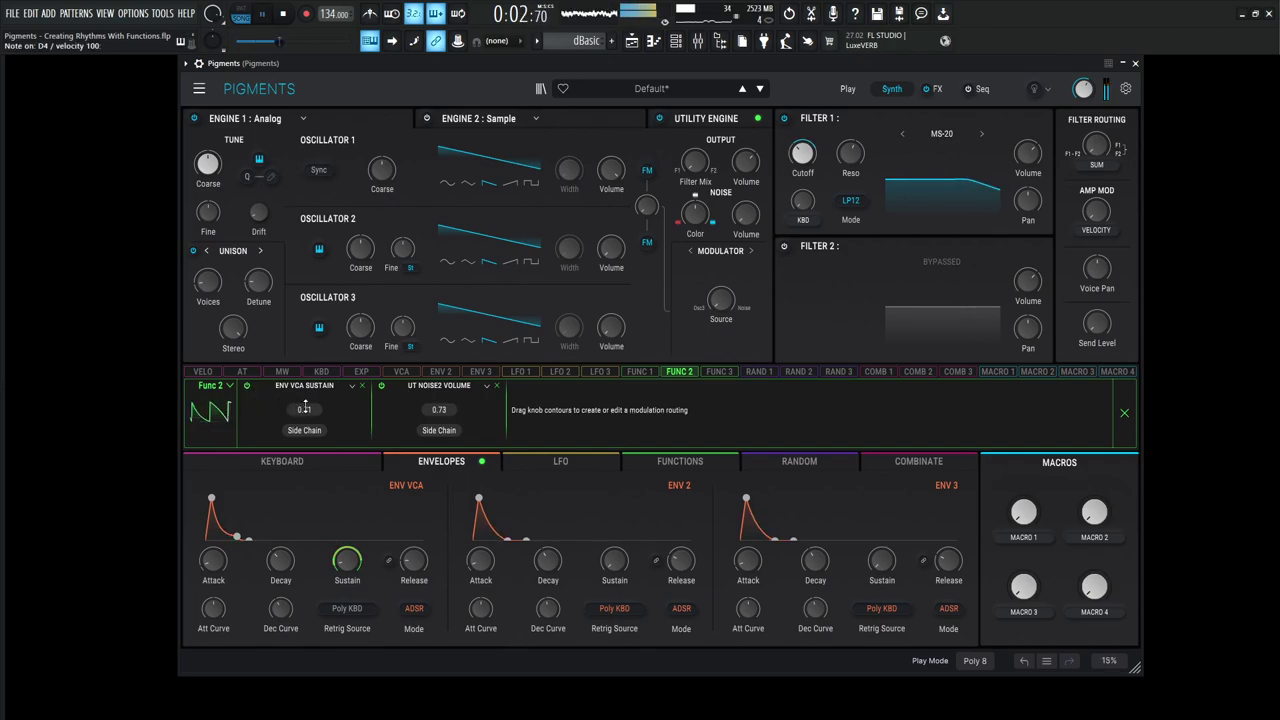
left_click_drag(347, 560, 347, 600)
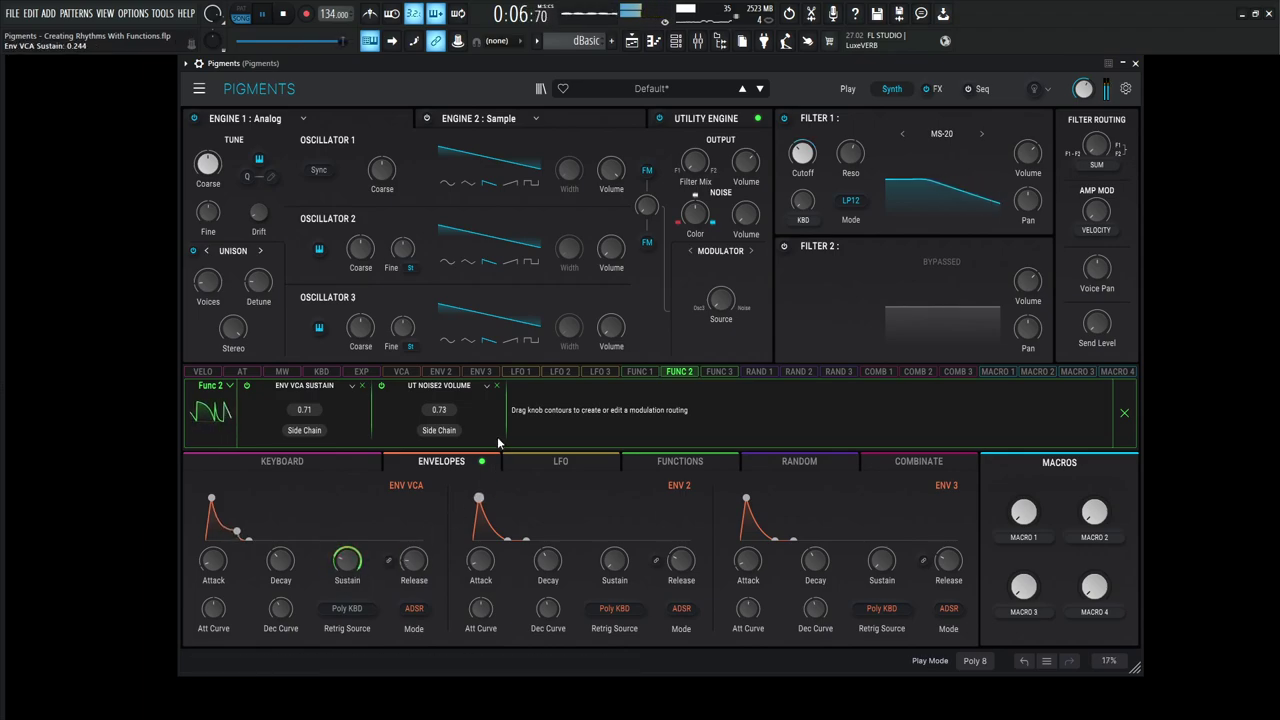
left_click(1124, 416)
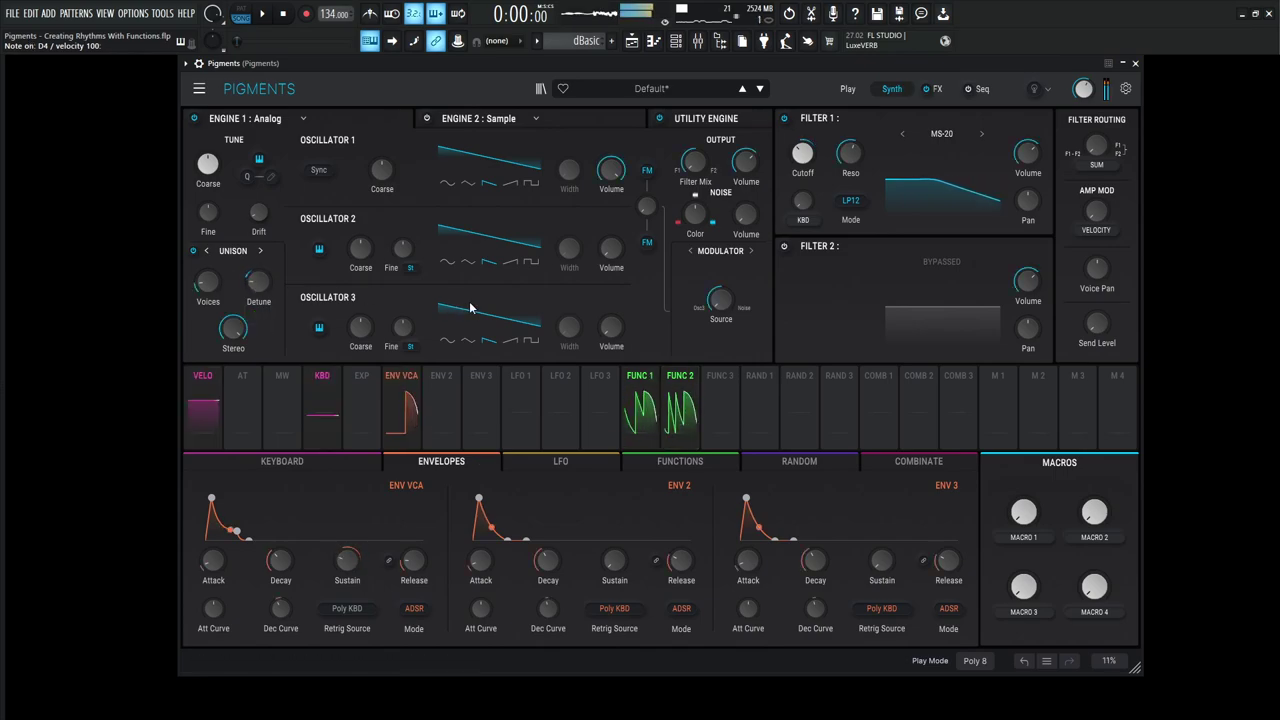
Step: Adjust the modulation amount on Engine 1's unison detune and audition the pattern
mouse_move(266, 280)
left_click_drag(257, 317, 257, 317)
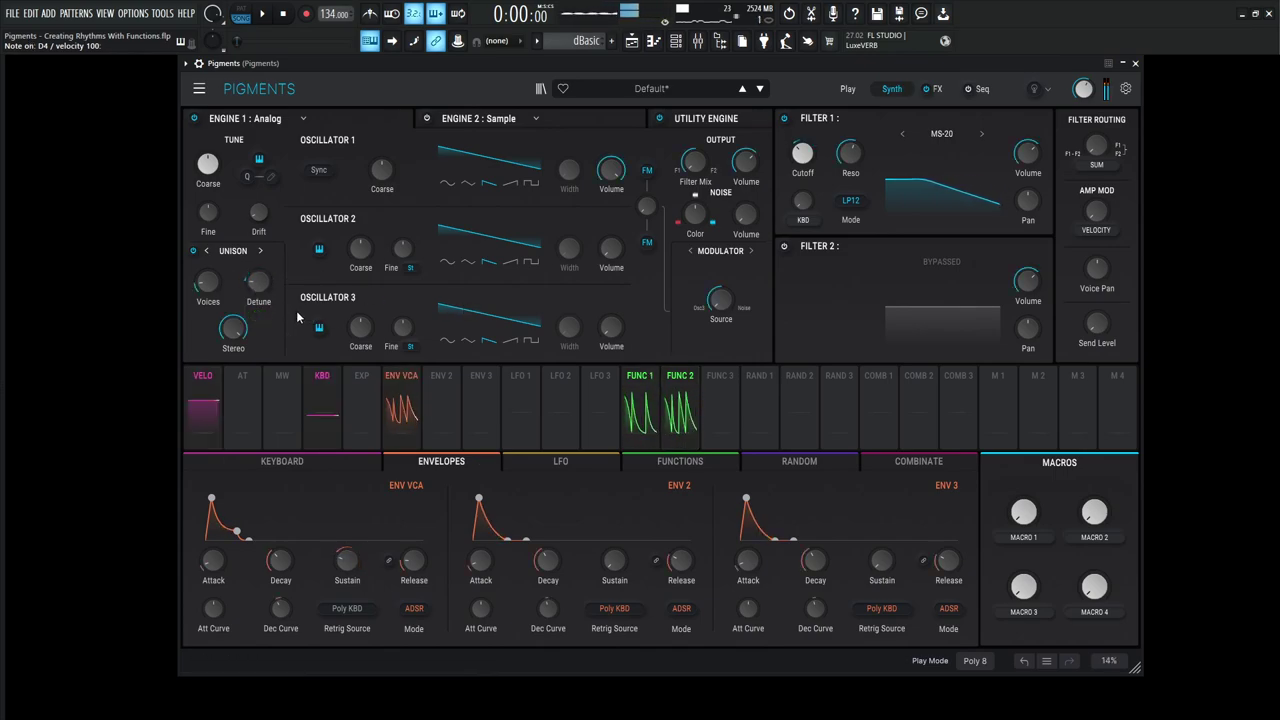
key("space")
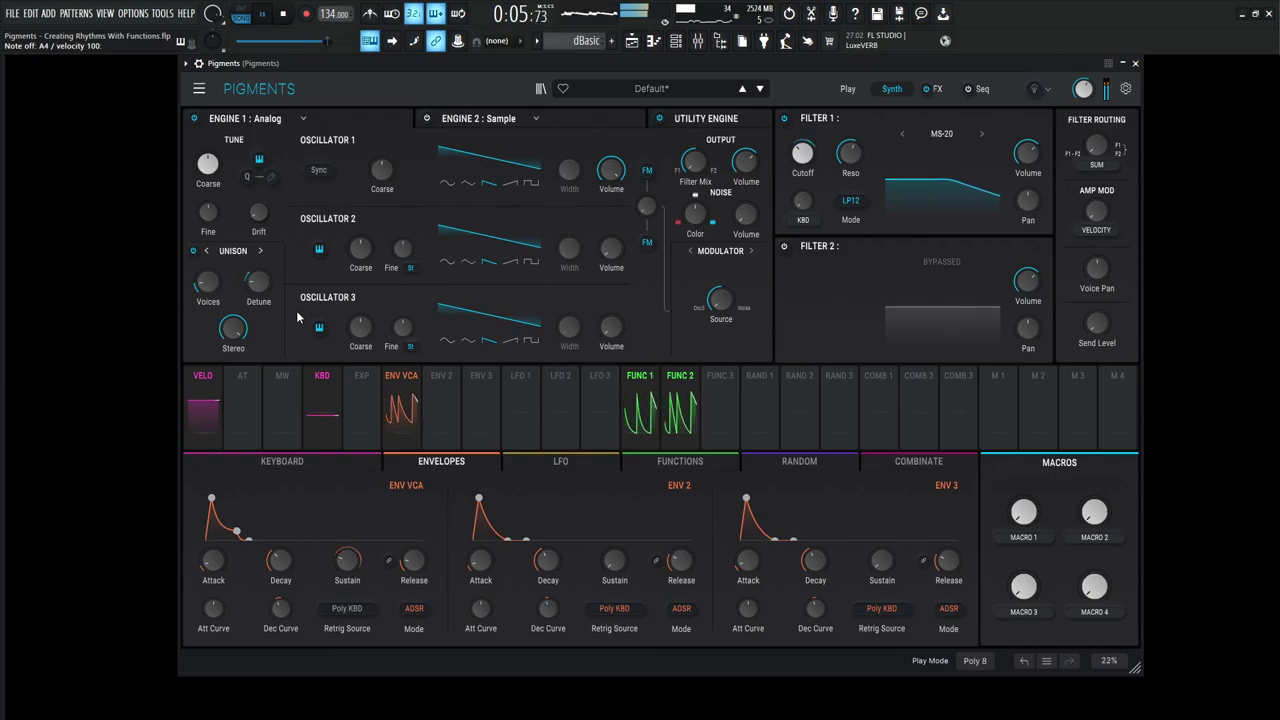
key("space")
Step: Set Oscillator 2 to a square wave tuned to about -11 st, raise its volume to about -9.95 dB, and audition the blend
left_click(531, 261)
left_click_drag(360, 248, 360, 270)
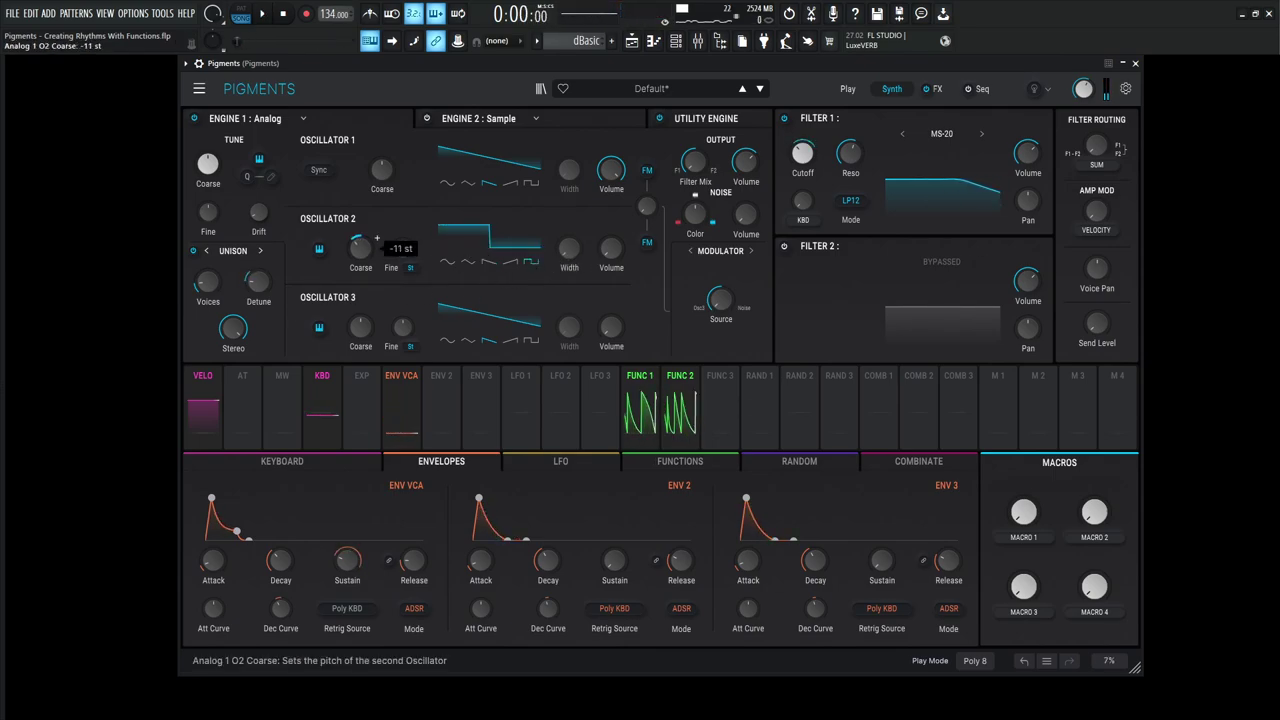
scroll(620, 243, "down", 6)
key("space")
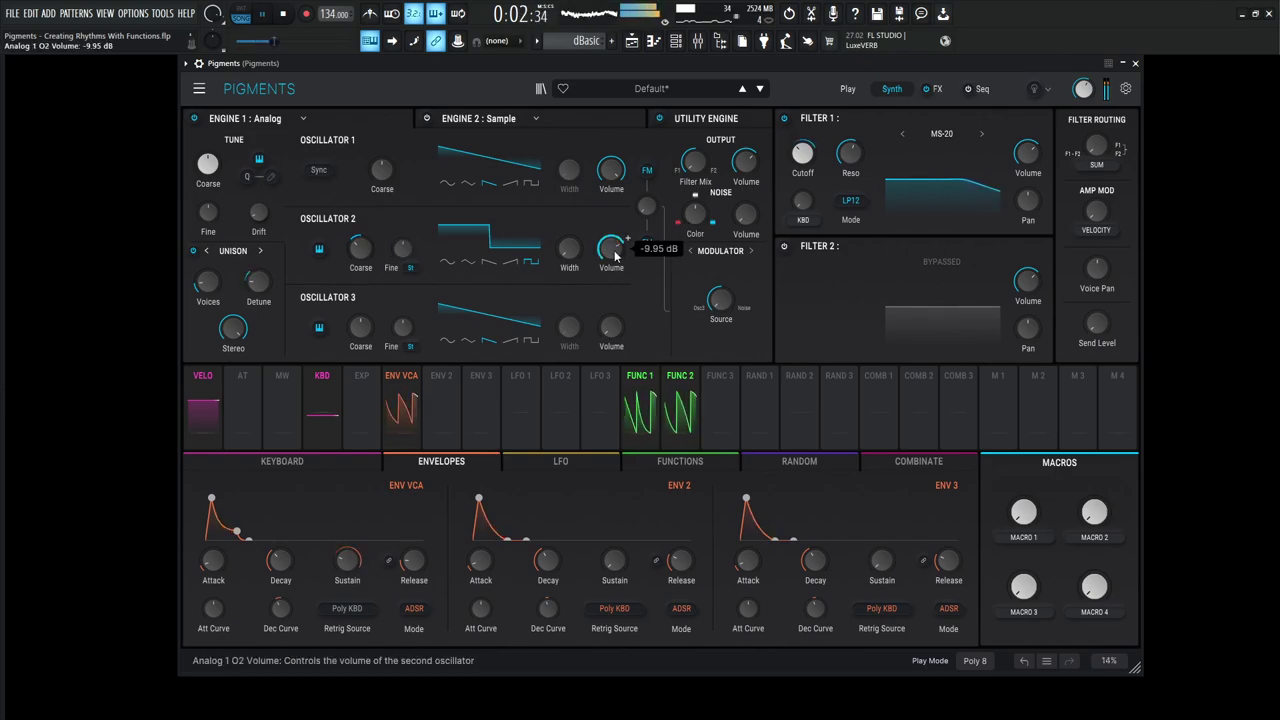
scroll(615, 256, "up", 1)
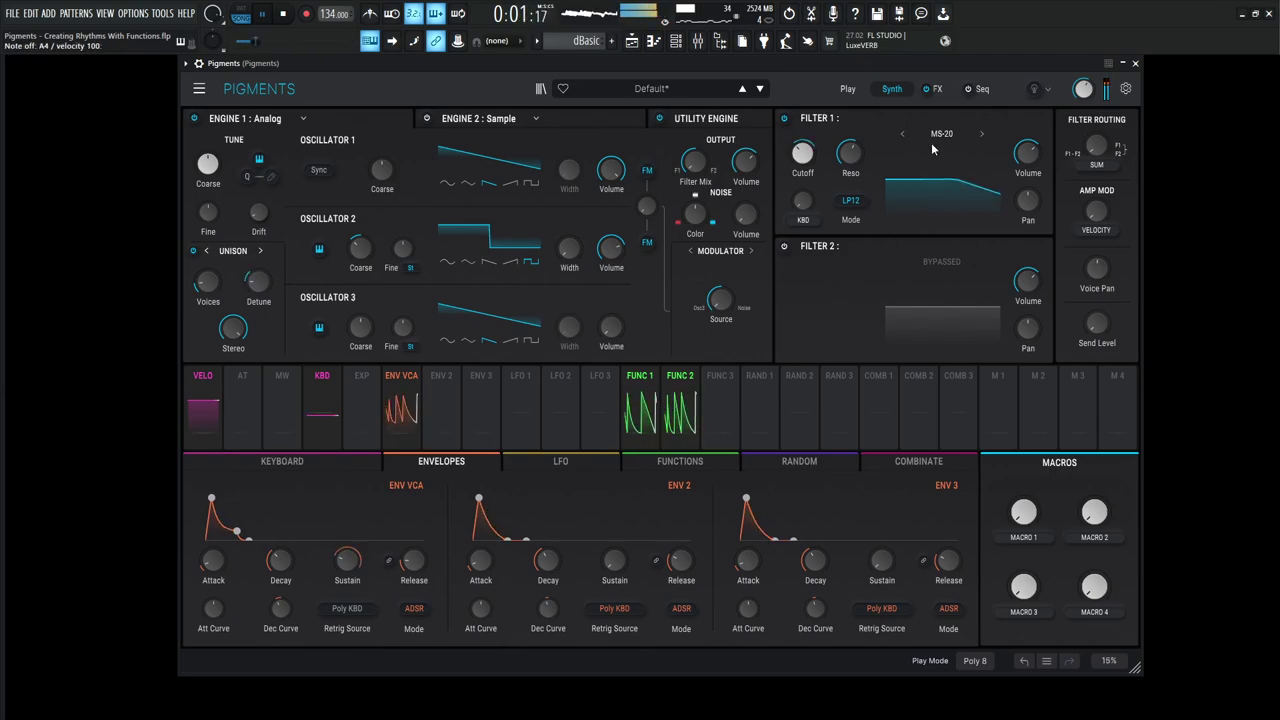
key("space")
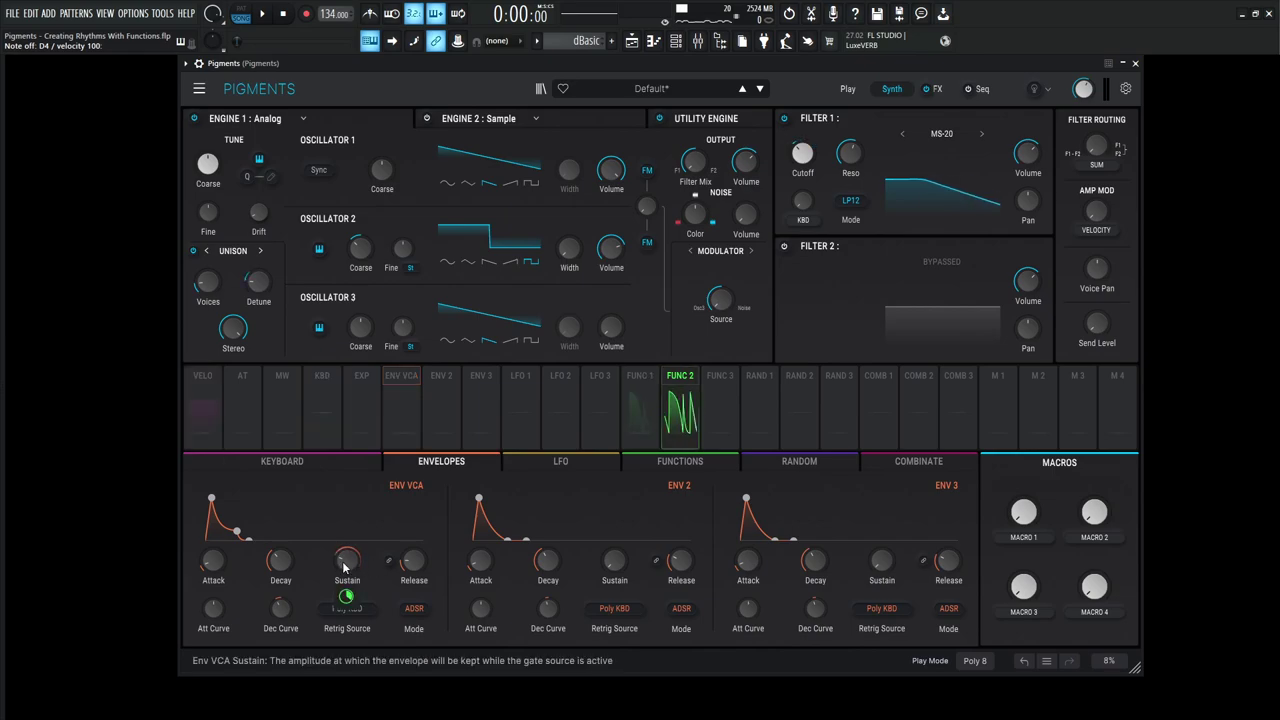
Step: Add a small amount of delay and reverb with their dry/wet controls while auditioning the pattern
left_click(939, 90)
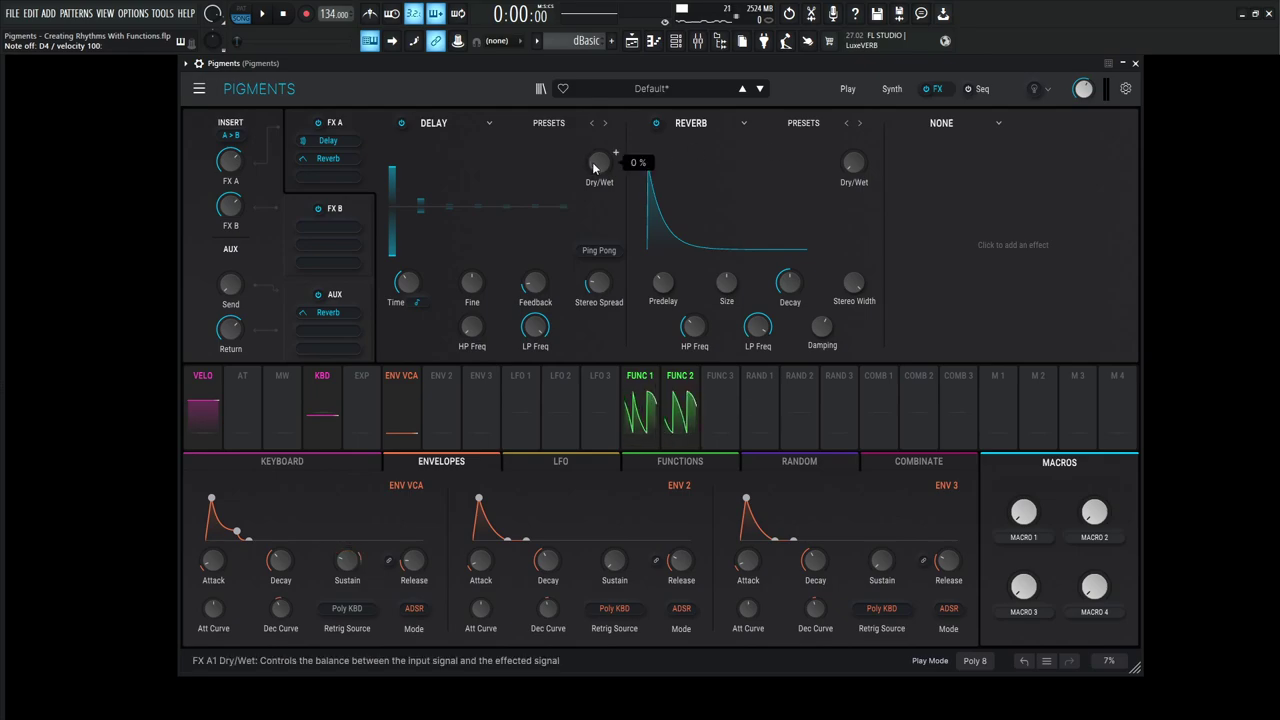
key("space")
mouse_move(593, 162)
left_mouse_down()
mouse_move(593, 147)
mouse_move(596, 163)
left_mouse_up()
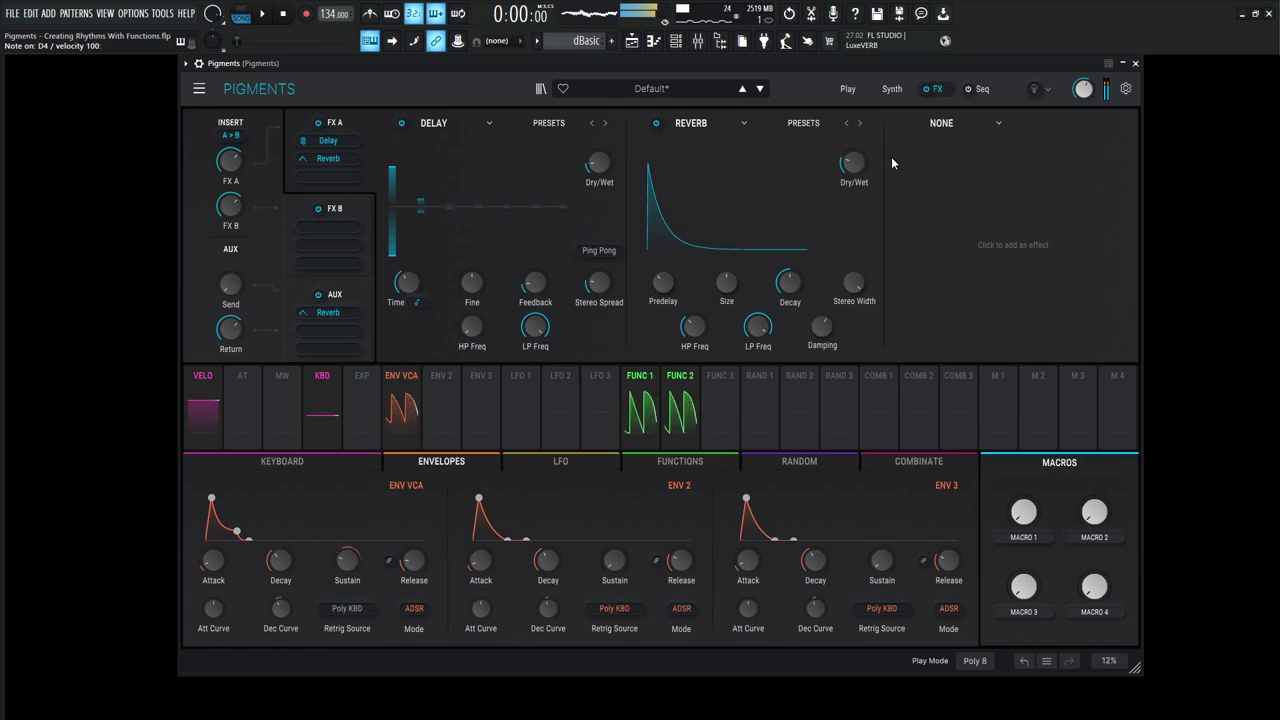
Step: Enable the Utility Engine's sine oscillator, route it to Direct Out, and set its output volume to -24.6 dB
left_click(891, 89)
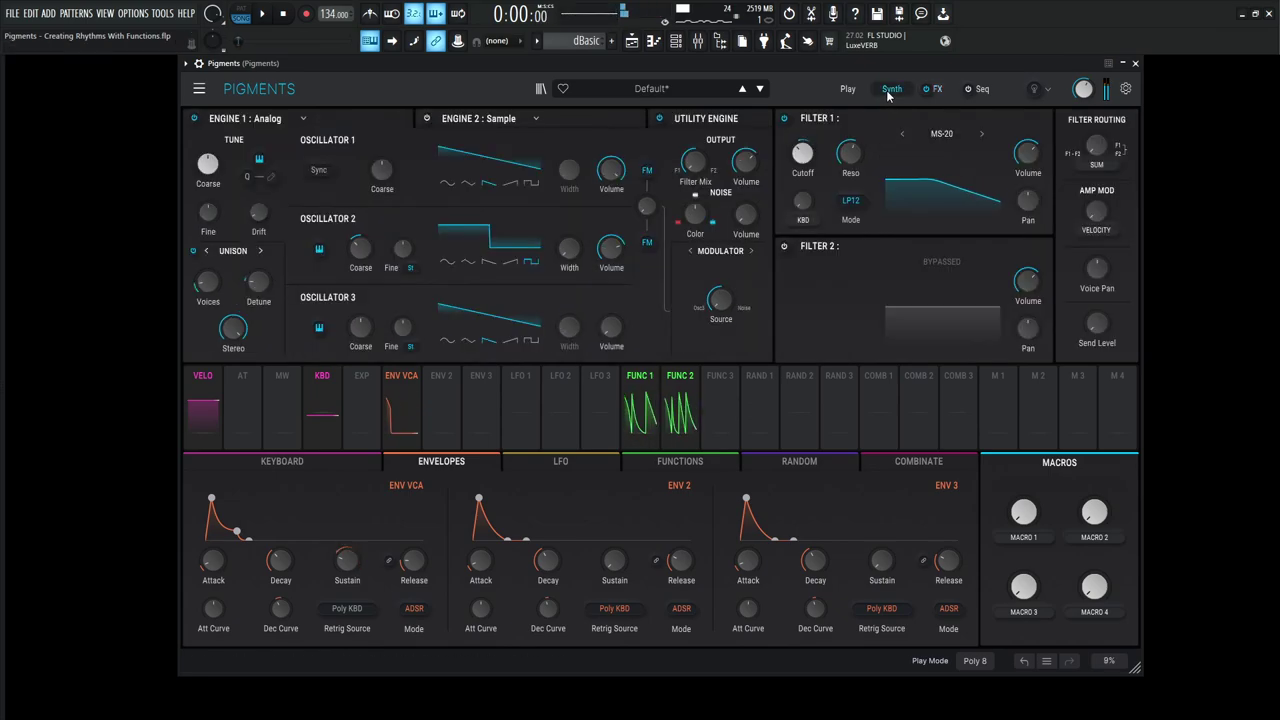
left_click(715, 120)
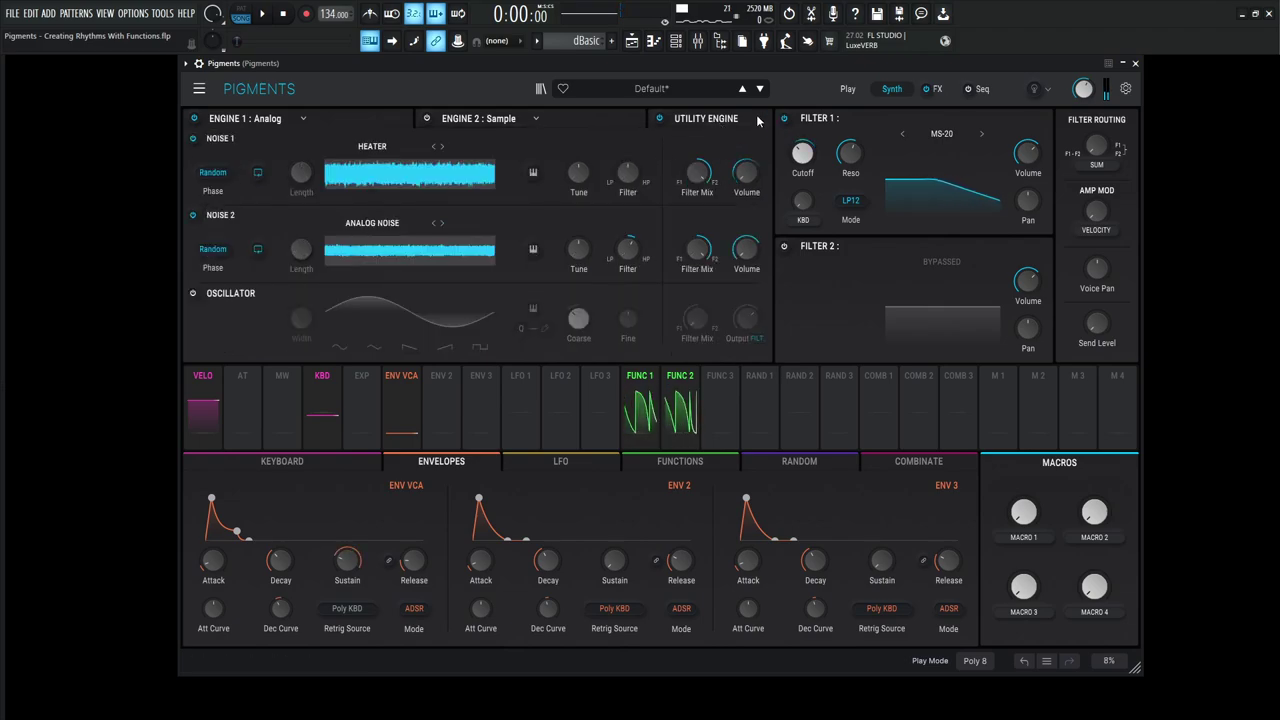
left_click(193, 294)
left_click(745, 332)
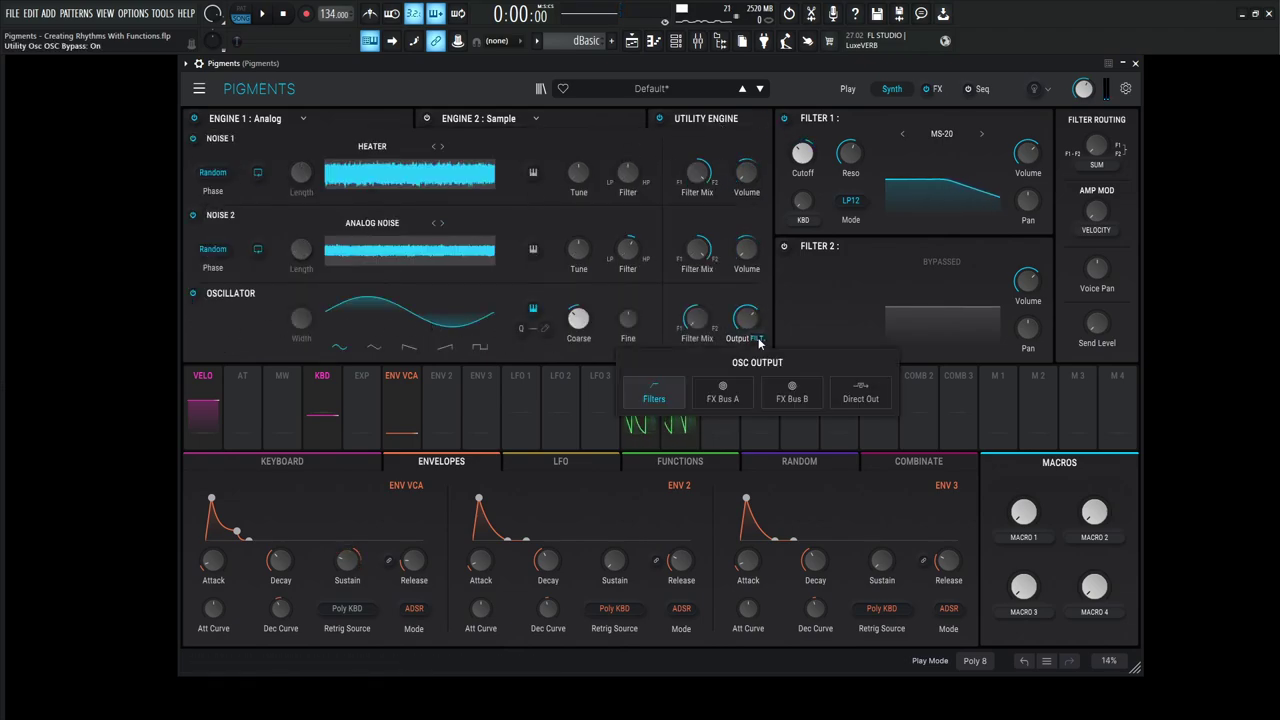
left_click(862, 395)
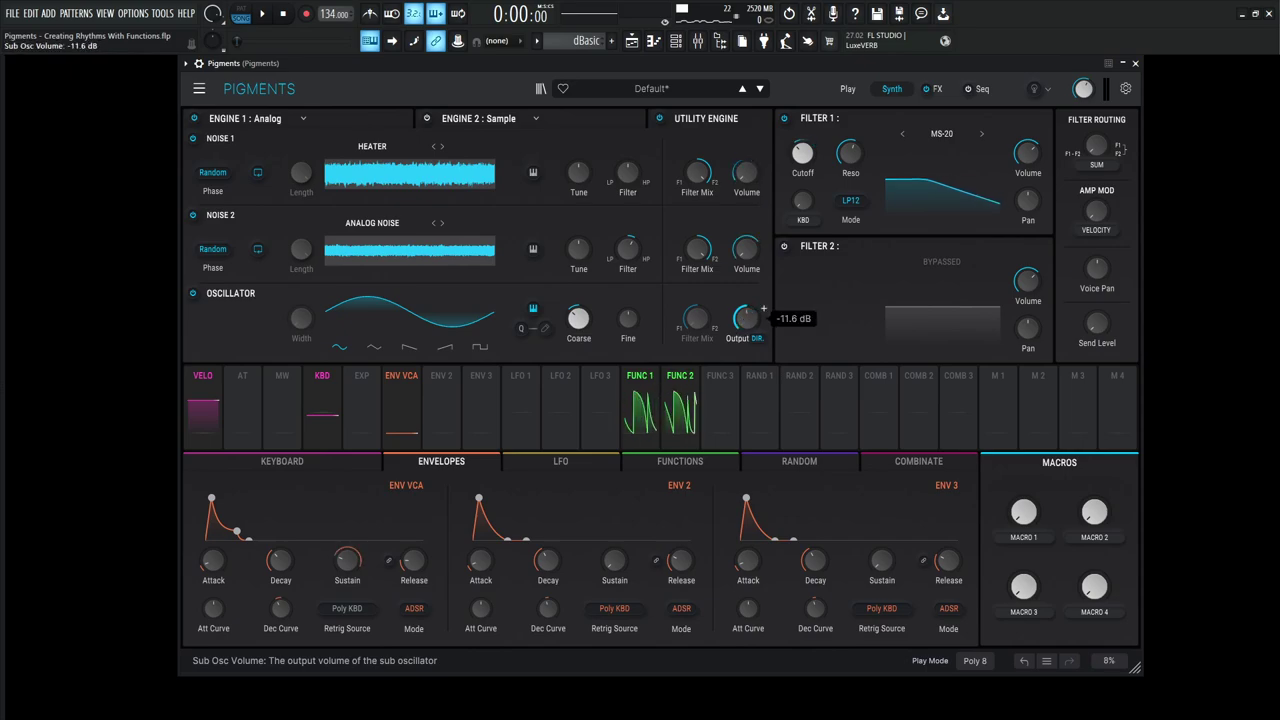
Step: Draw two equal falling ramps in Function 3, restarting at full level at time 0.500
left_click(712, 405)
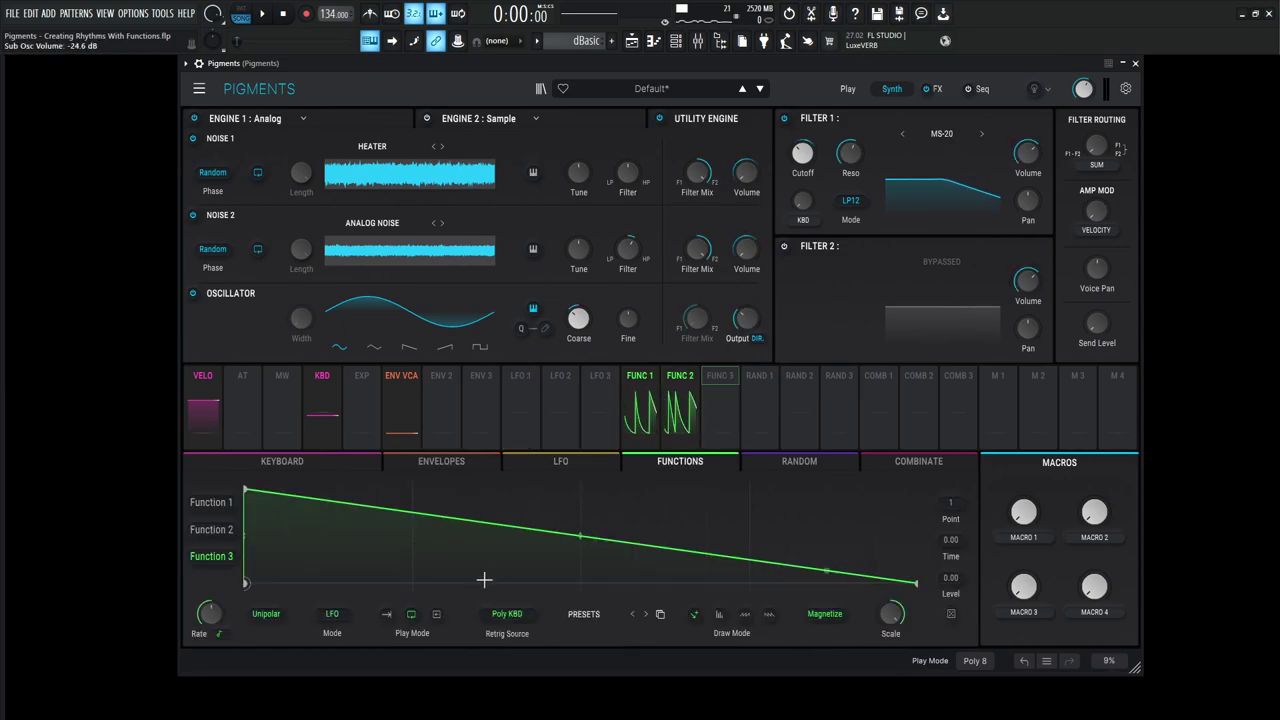
double_click(580, 536)
left_click_drag(577, 545, 580, 583)
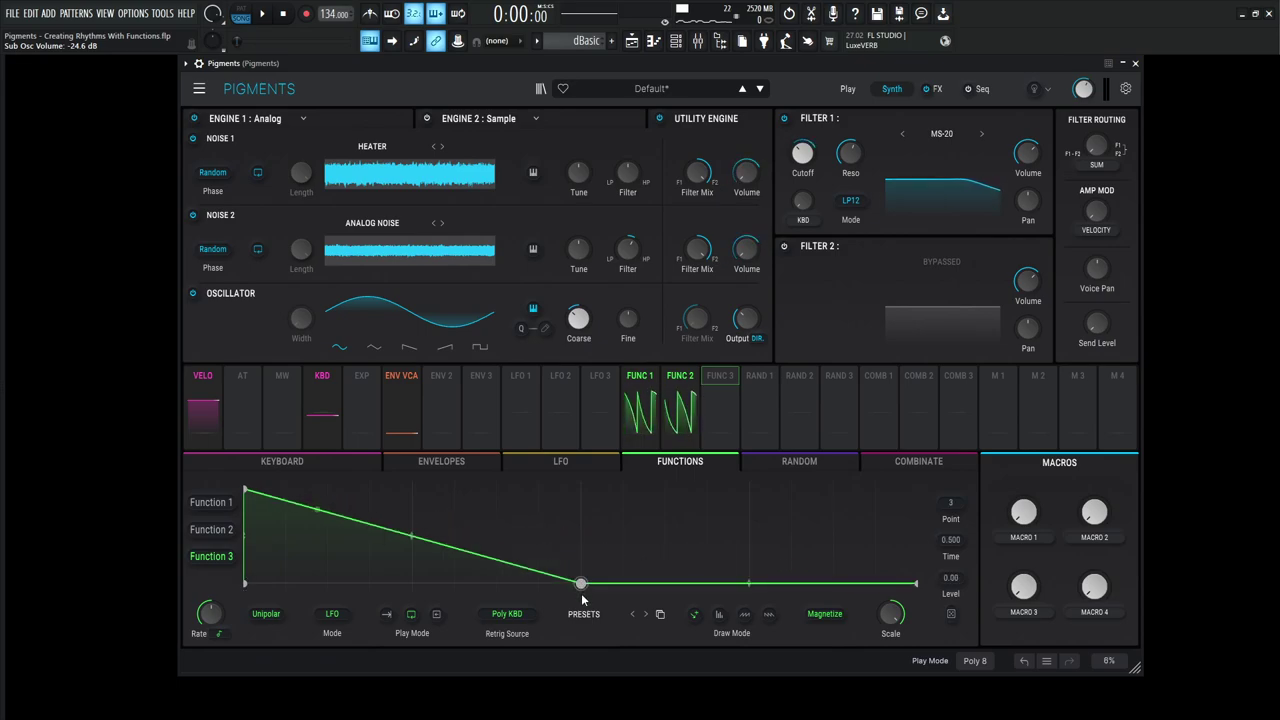
left_click_drag(677, 583, 564, 484)
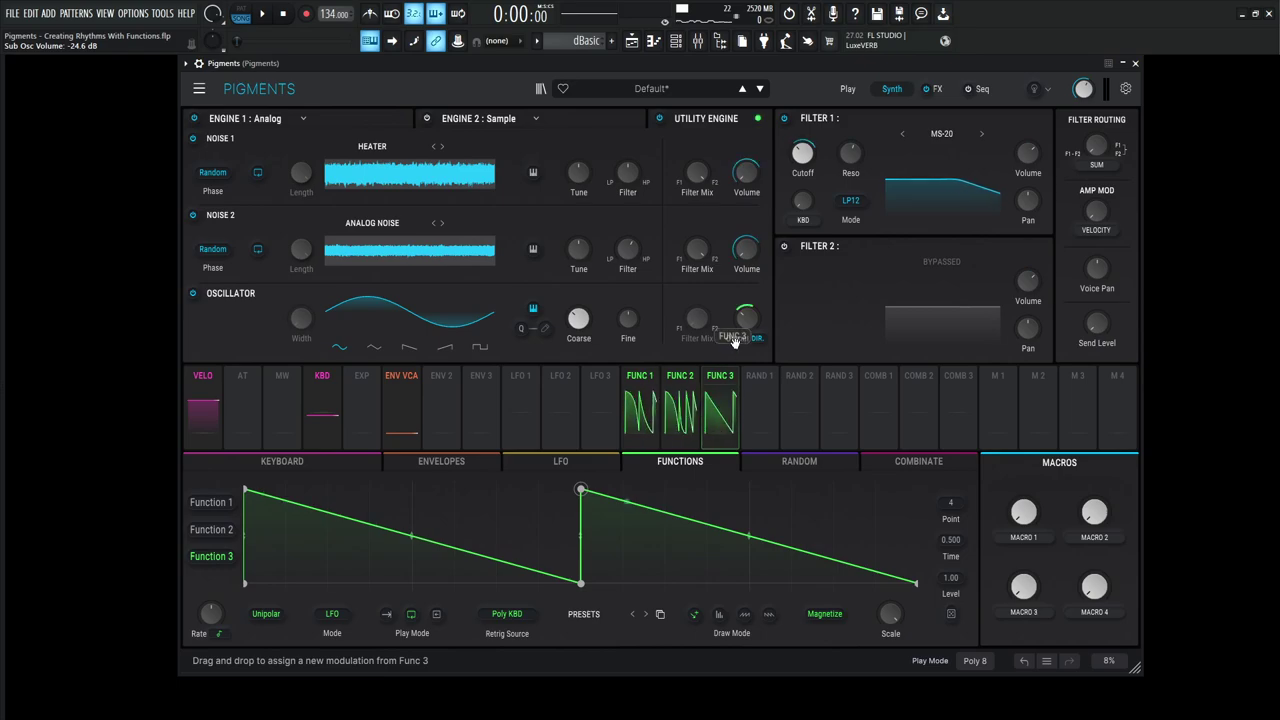
Step: Modulate the Utility oscillator's output volume with Function 3, and bypass Engine 1 and the Utility Engine while auditioning
left_click_drag(726, 433, 746, 359)
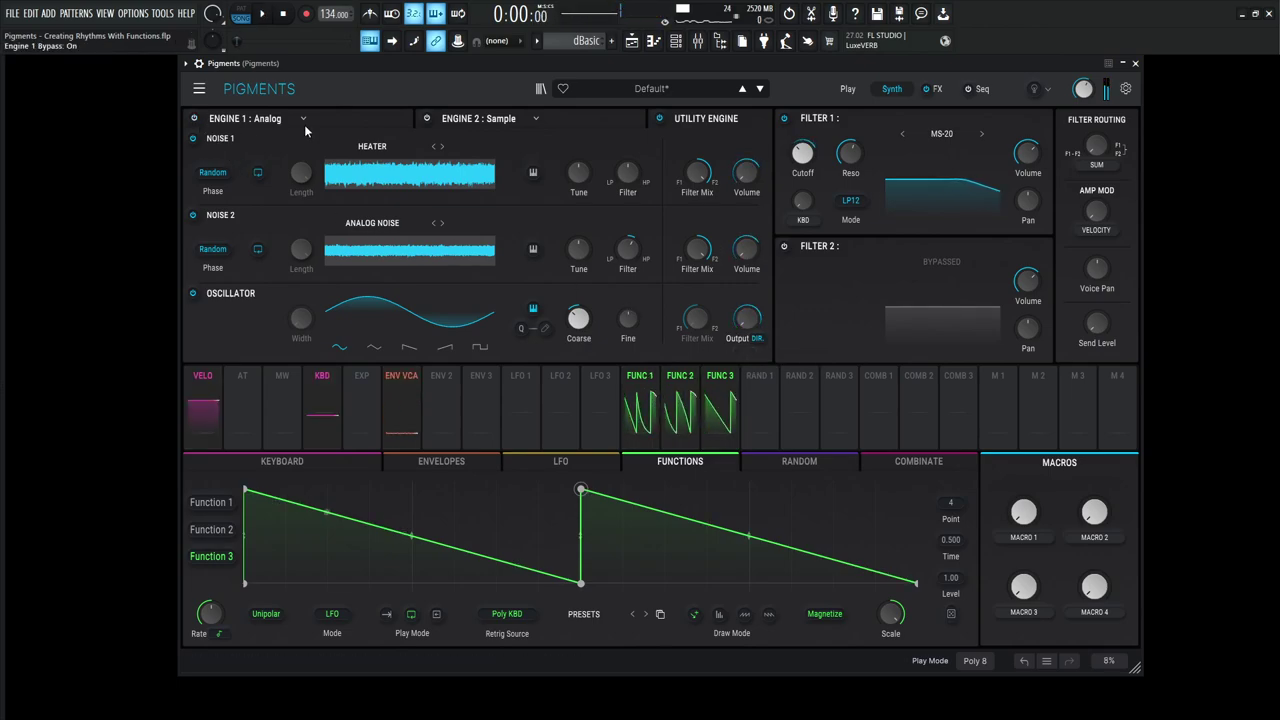
left_click(659, 118)
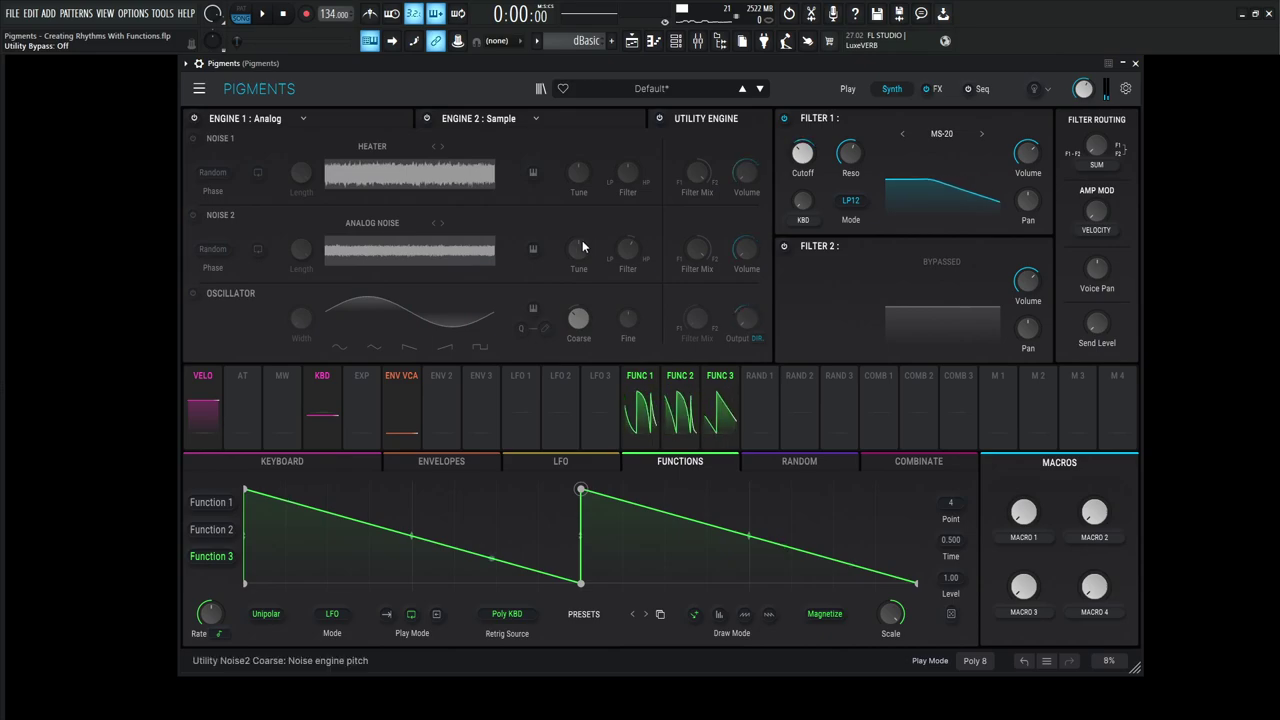
Step: Turn the Utility Engine back on and bypass its Noise 1 and Noise 2 layers to isolate the oscillator
left_click(659, 118)
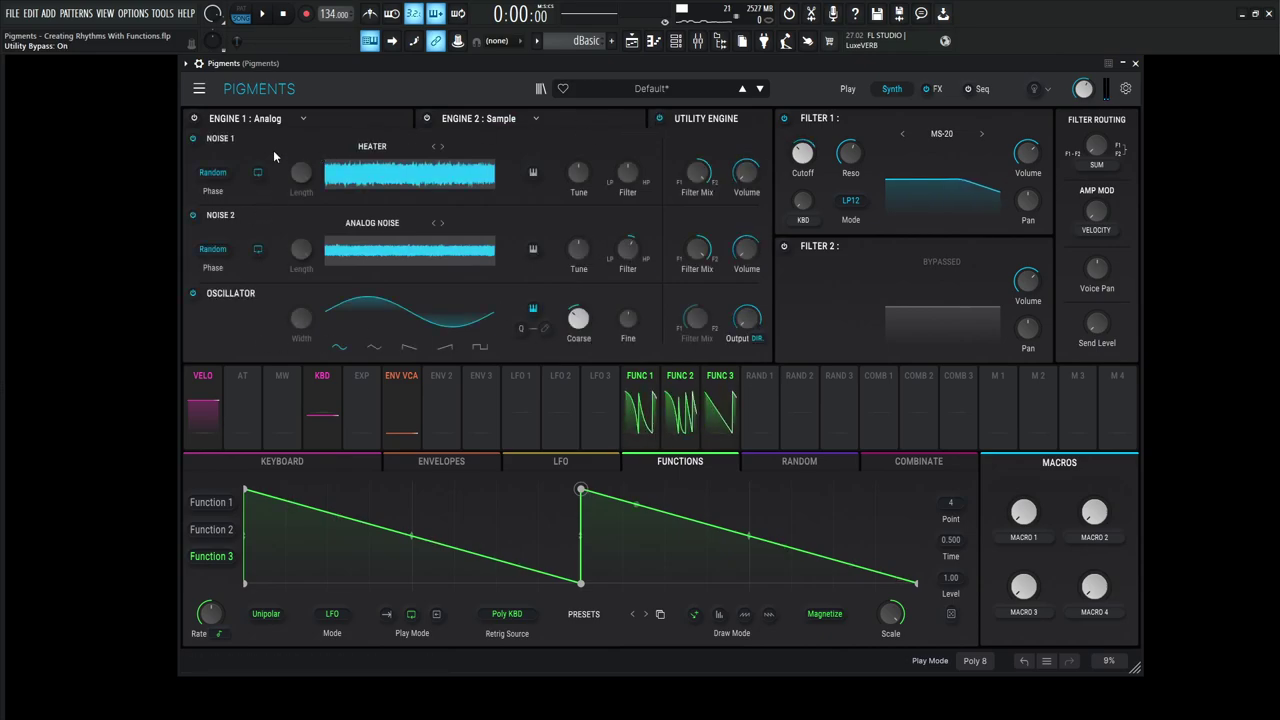
left_click(193, 138)
left_click(193, 215)
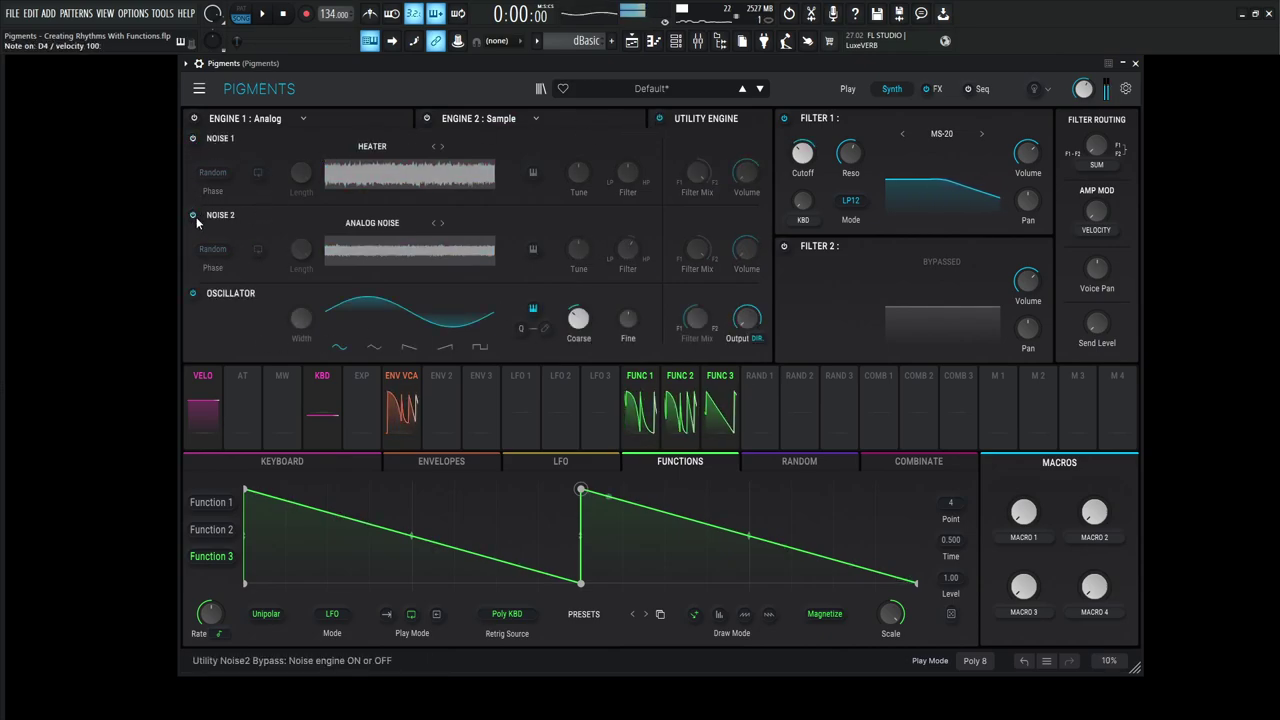
Step: Audition the triangle and square waveforms on the Utility oscillator and return it to the sine wave
left_click(376, 348)
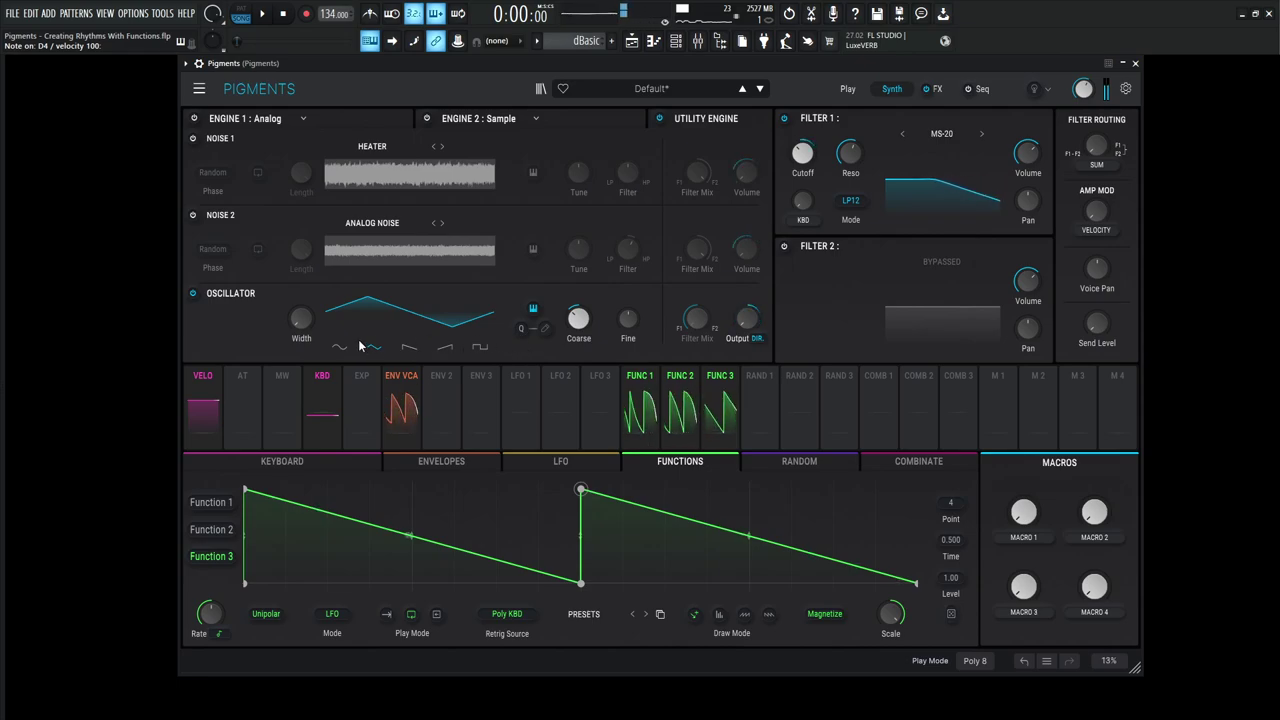
left_click(488, 350)
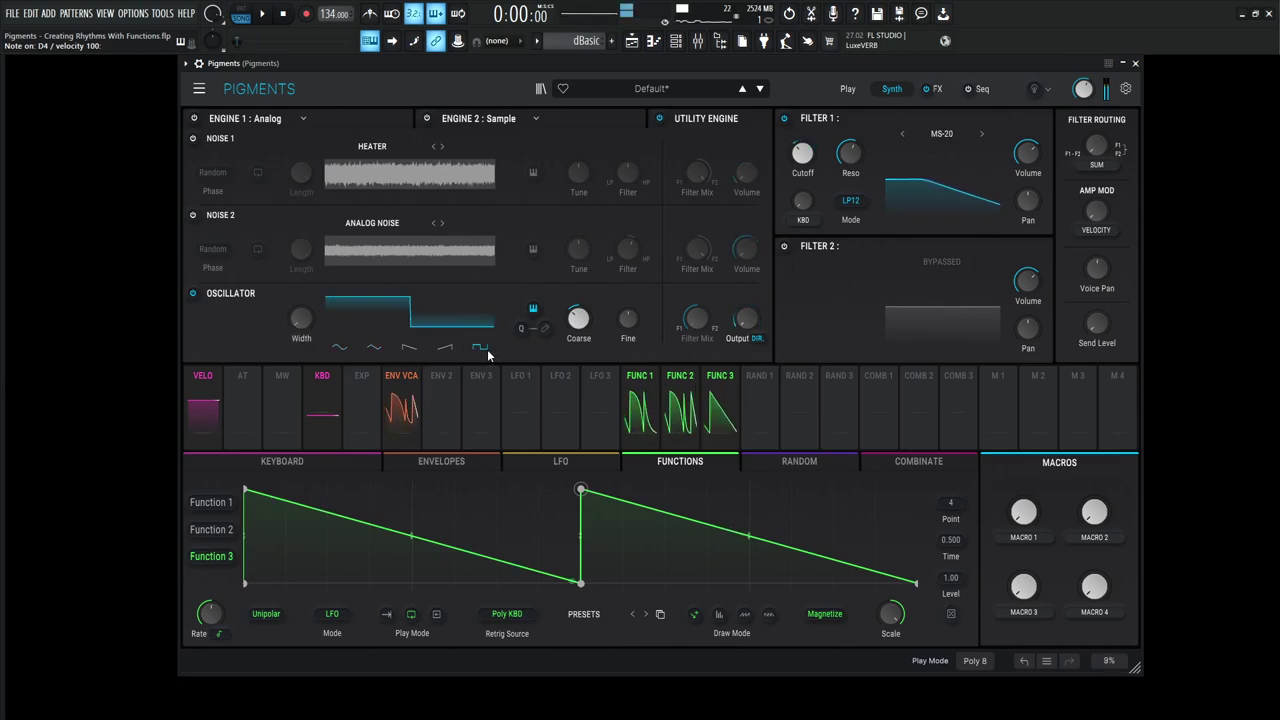
left_click(341, 346)
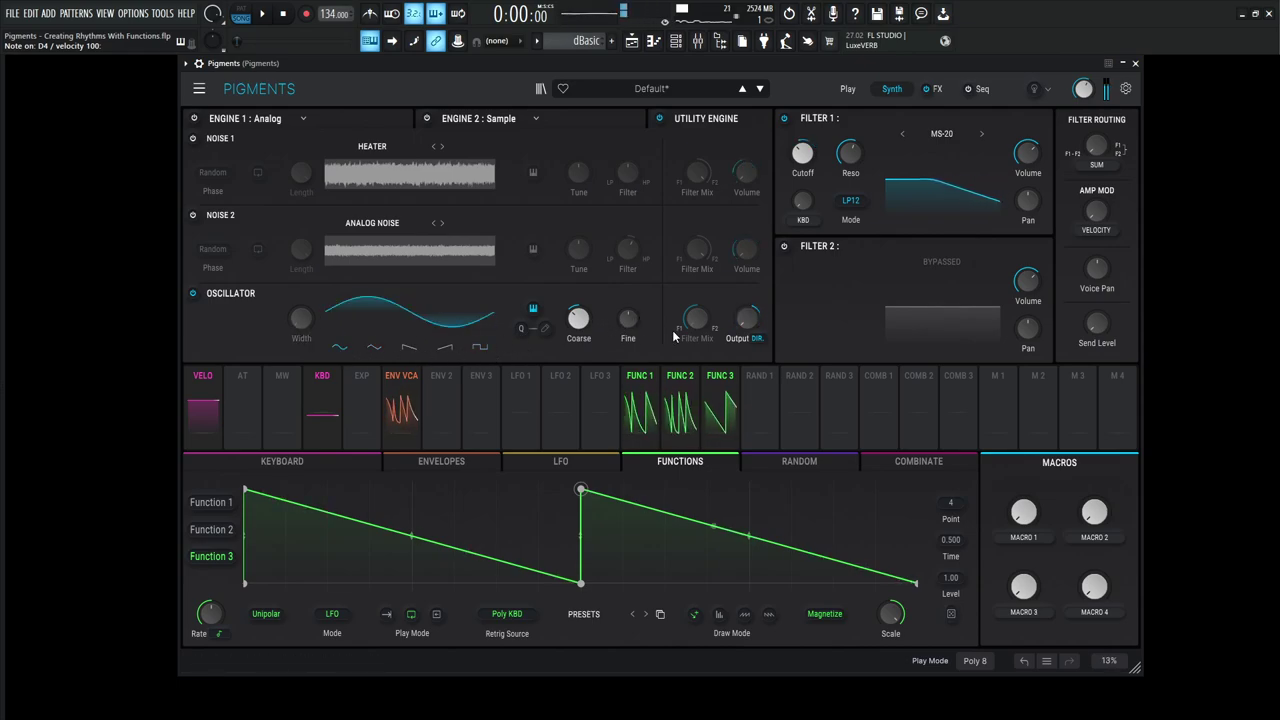
left_click_drag(720, 408, 746, 360)
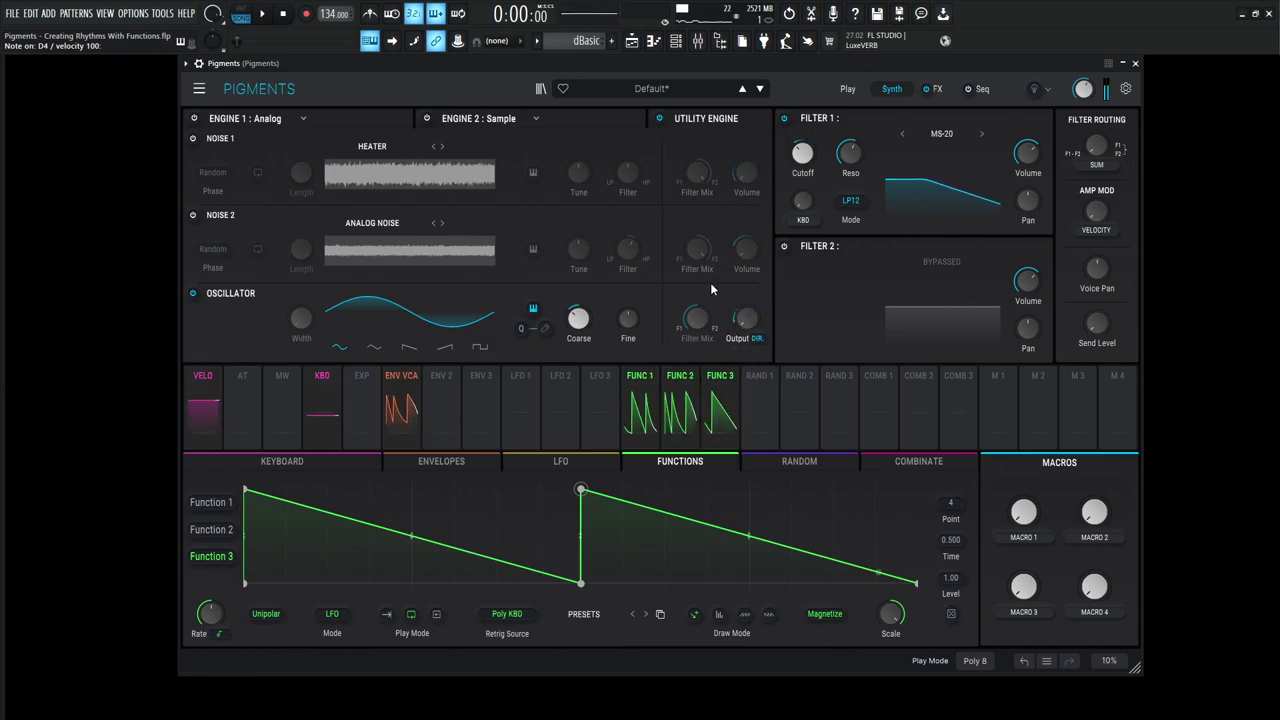
Step: Re-enable Noise 2, Noise 1 and Engine 1 while auditioning the layered pattern
left_click(193, 216)
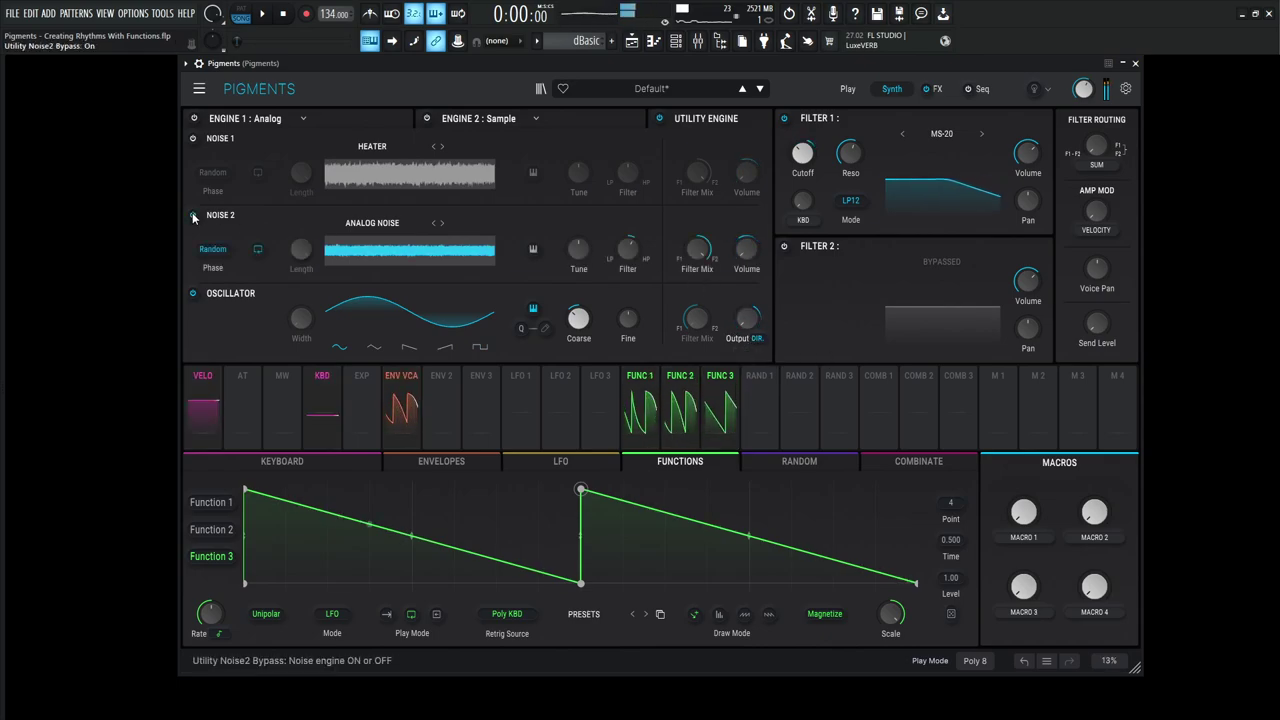
left_click(194, 139)
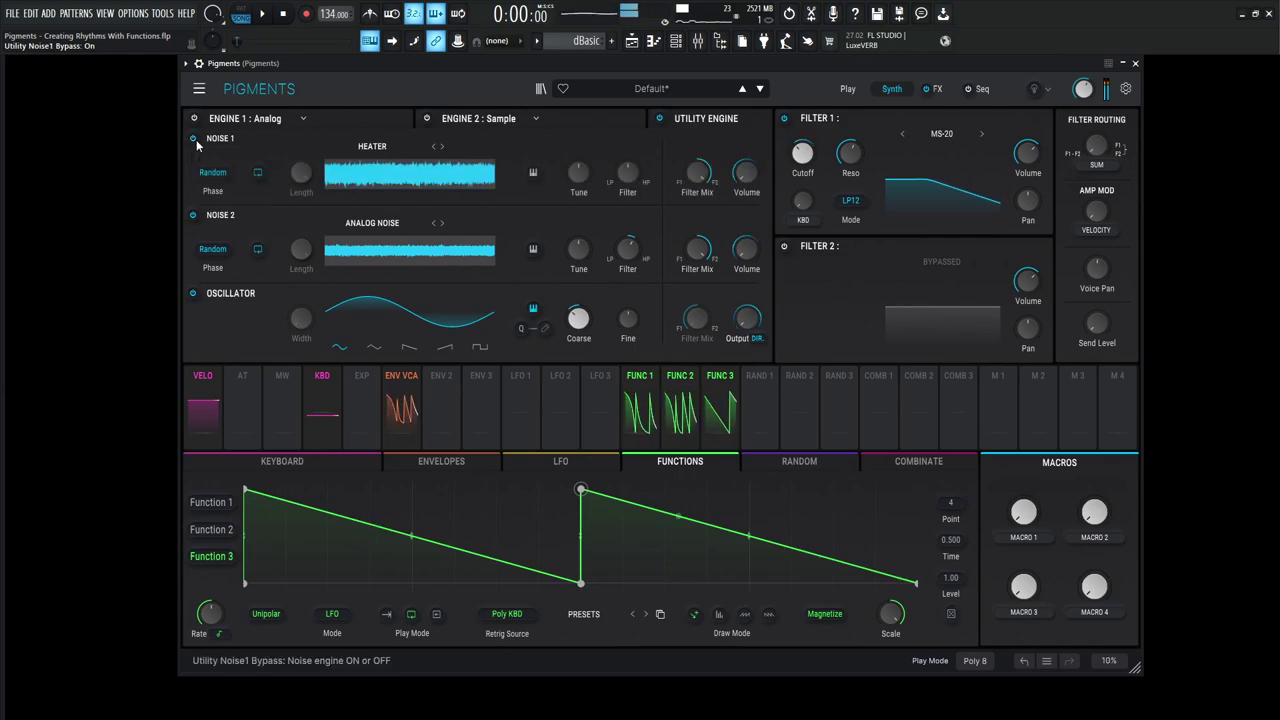
mouse_move(735, 178)
key("space")
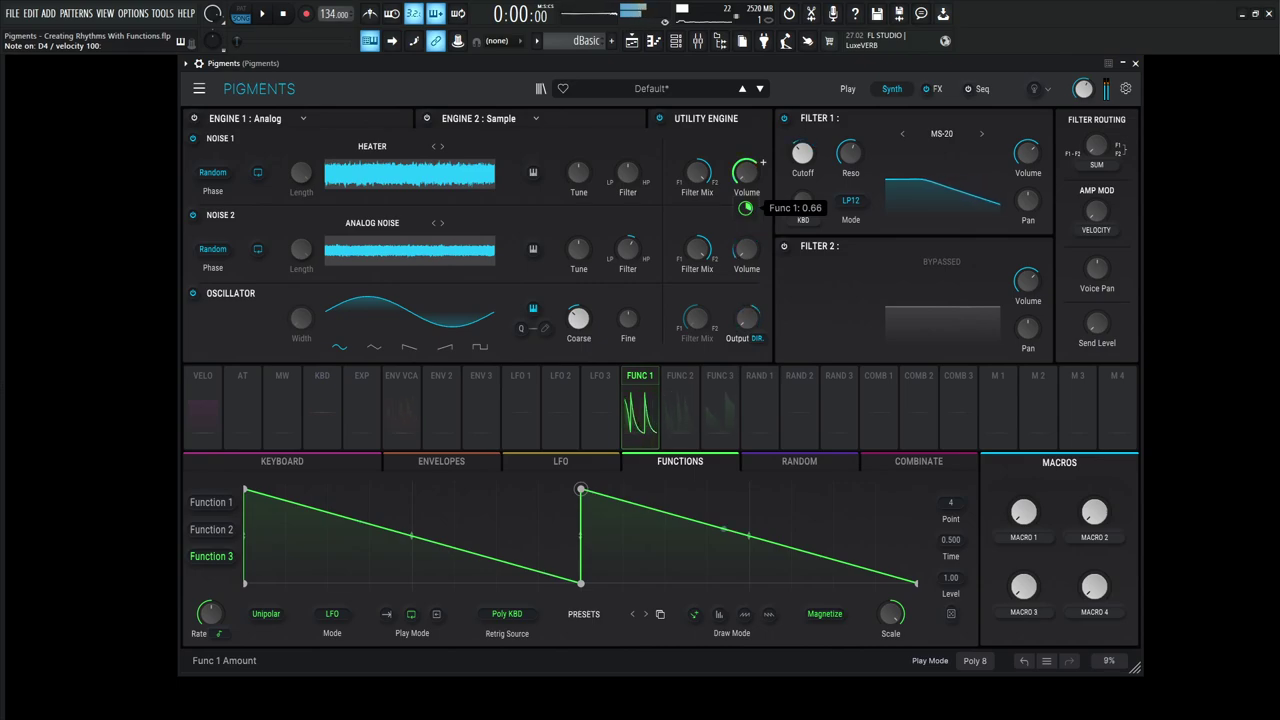
left_click(196, 120)
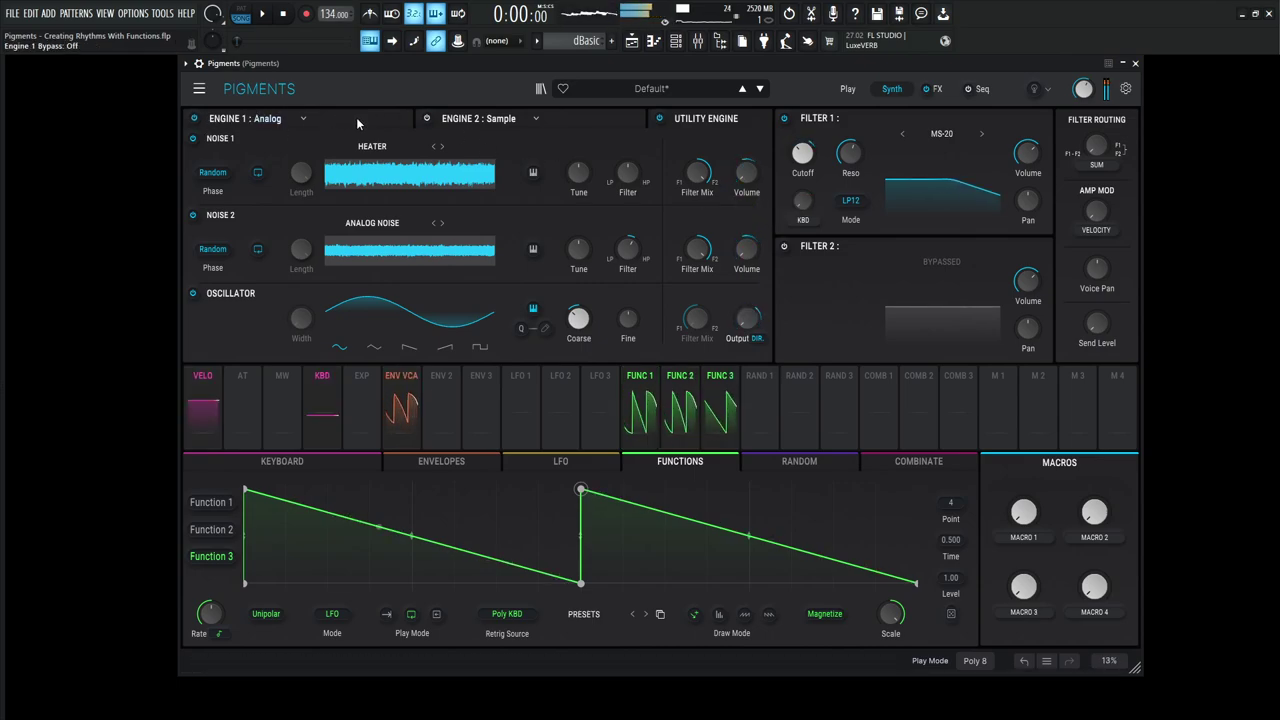
Step: Enable Engine 2 and load the Choir - Ooh C3 sample from the Vocal category into slot A
left_click(573, 118)
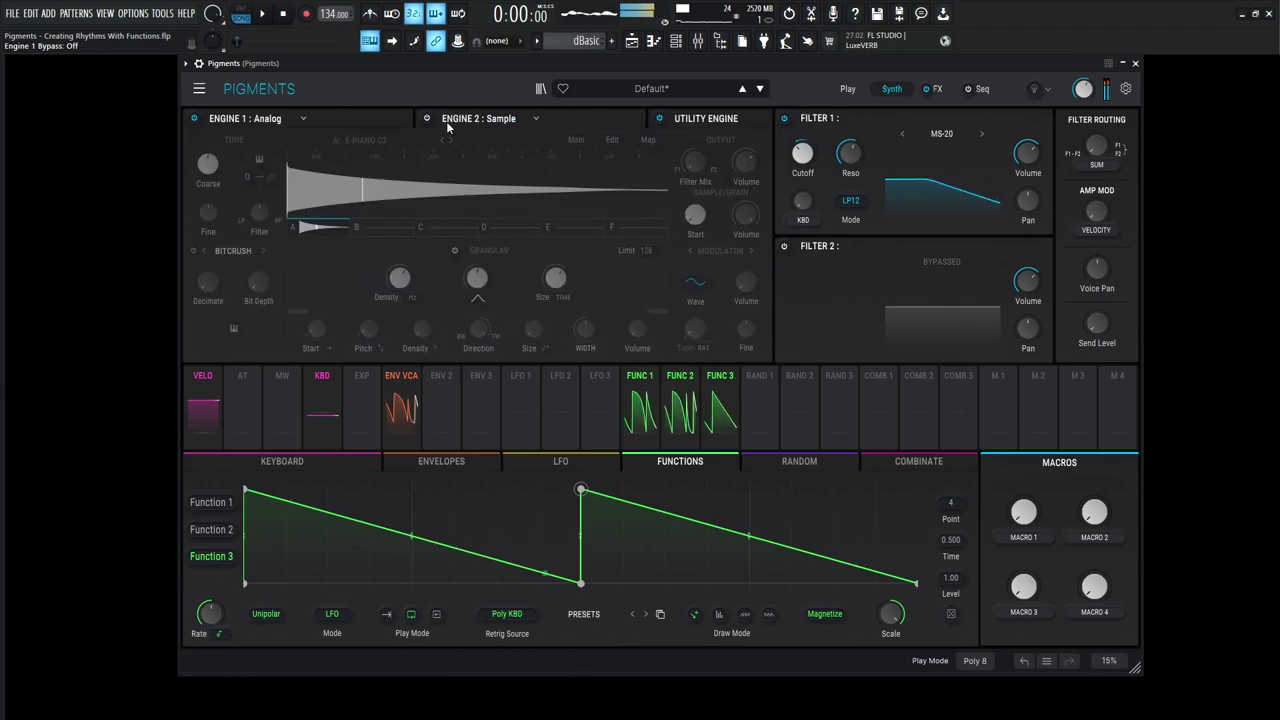
left_click(371, 143)
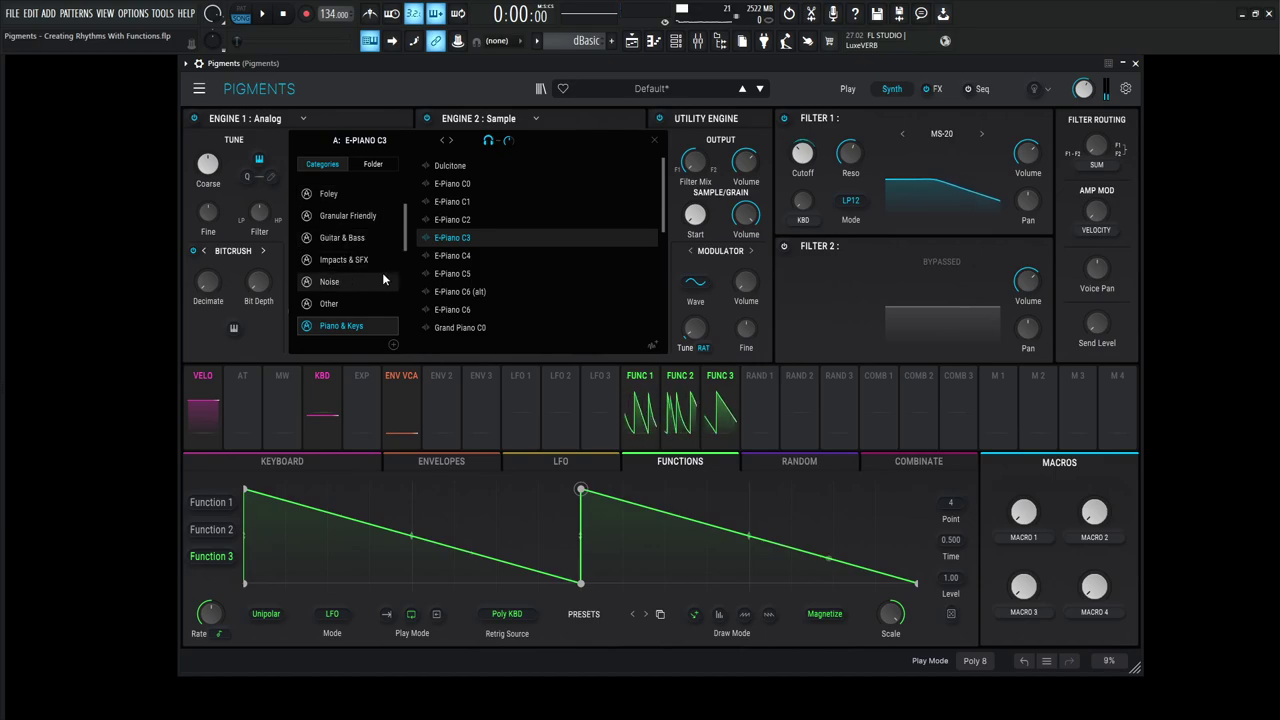
scroll(353, 265, "down", 3)
left_click(351, 292)
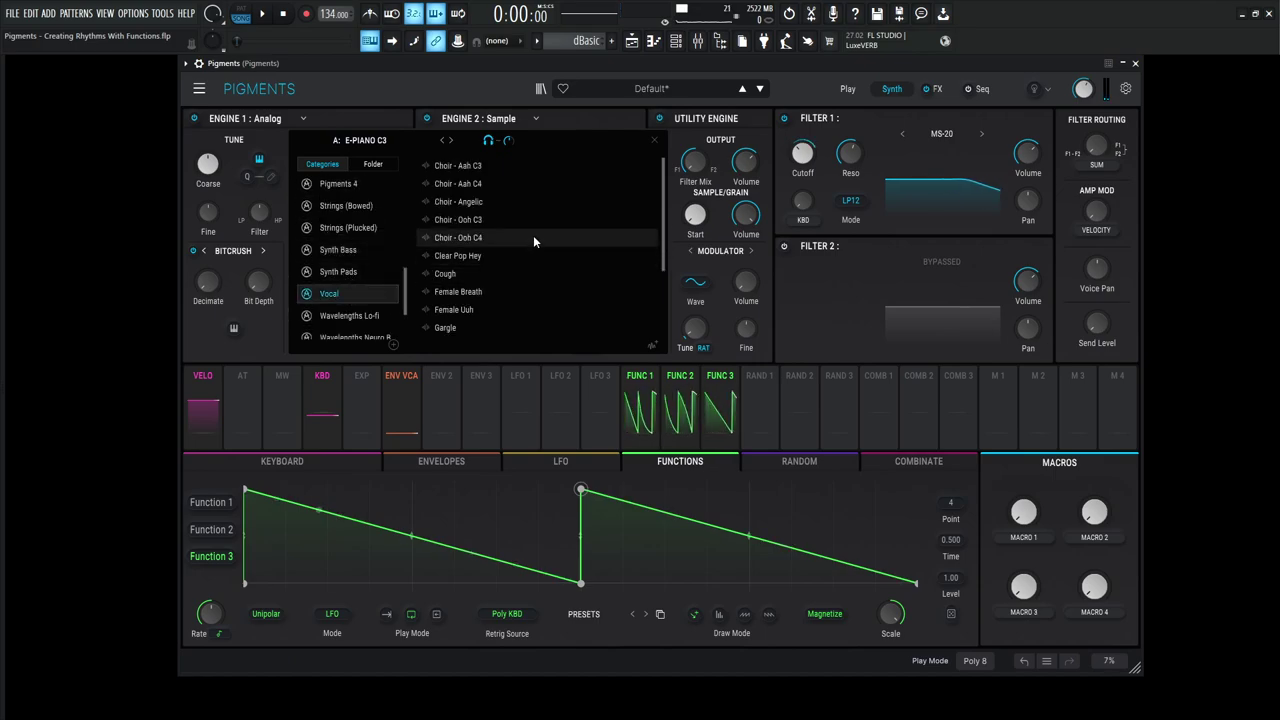
left_click(459, 219)
left_click(461, 221)
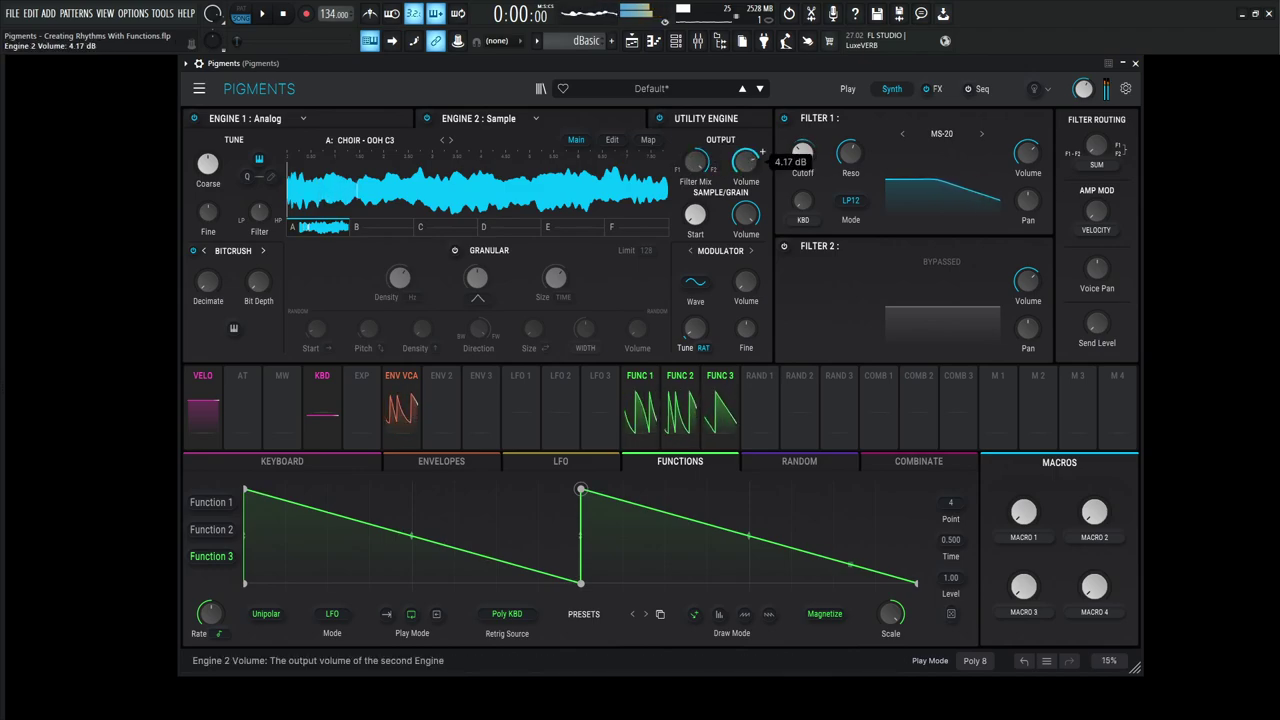
Step: Switch Engine 2's shaper mode to Unison and balance its output volume, raising it to 6.06 dB before lowering it slightly
mouse_move(741, 170)
left_mouse_down()
mouse_move(741, 150)
mouse_move(746, 172)
left_mouse_up()
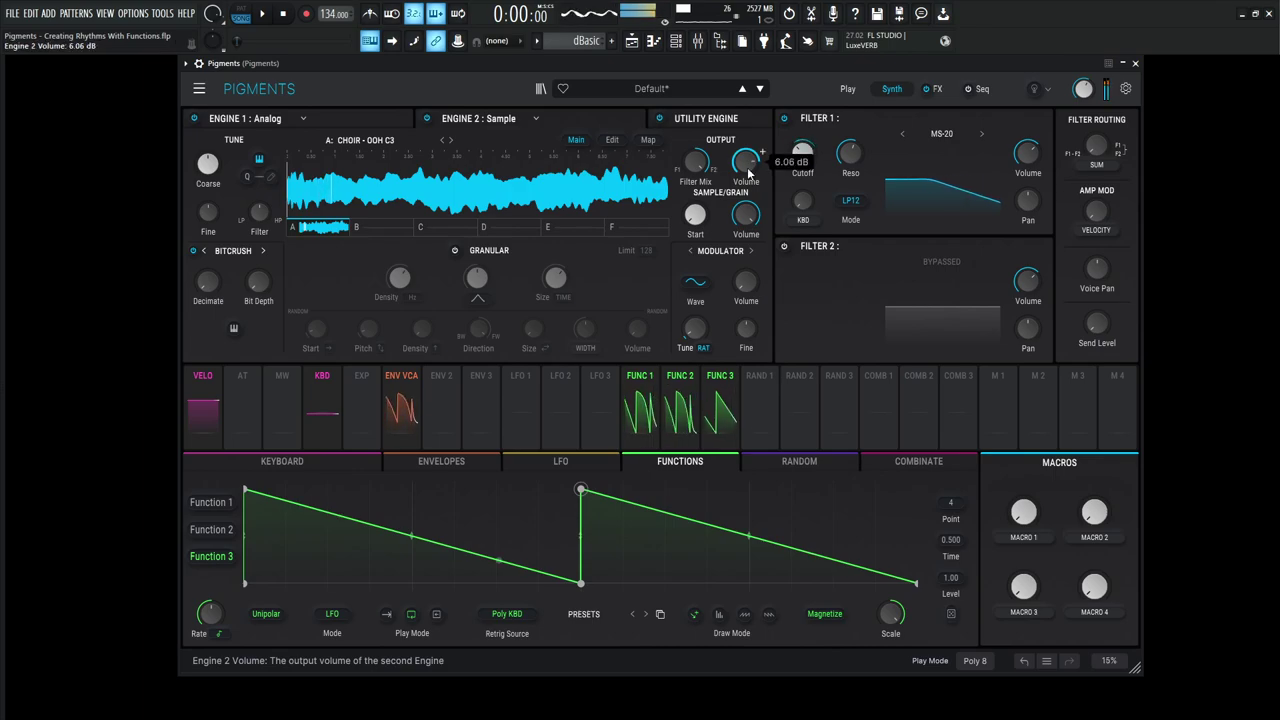
left_click(233, 250)
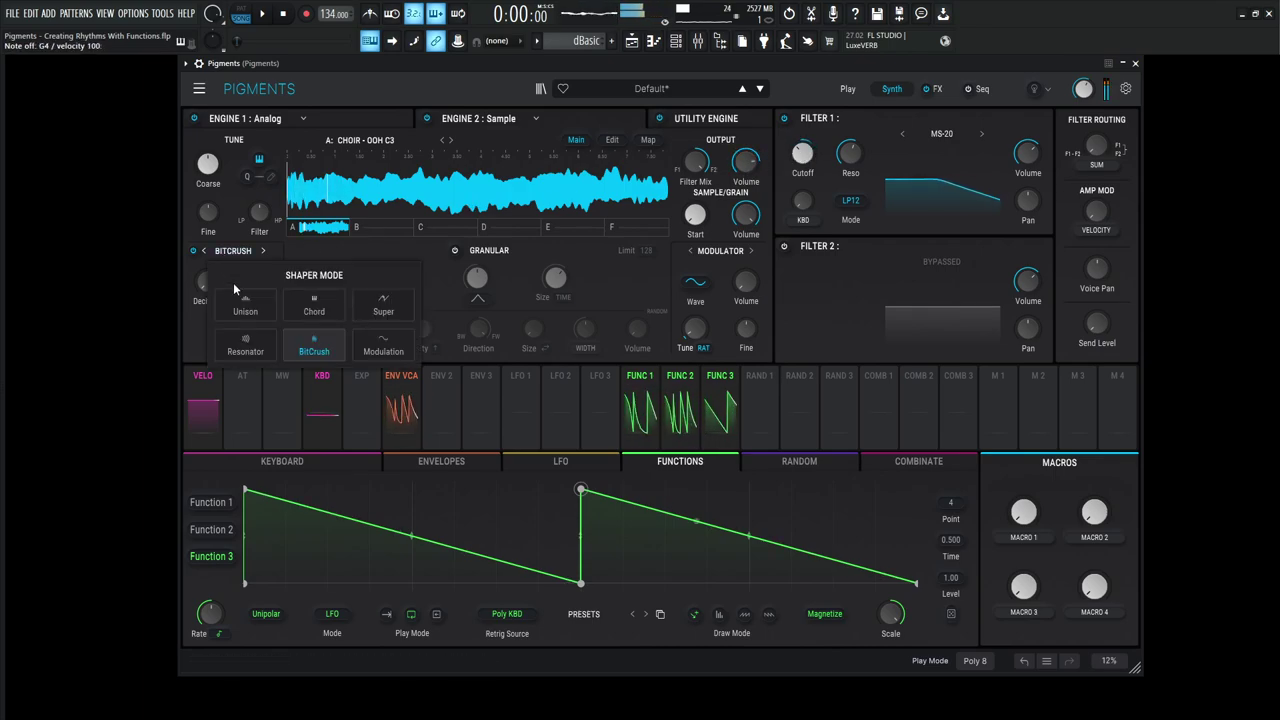
left_click(245, 303)
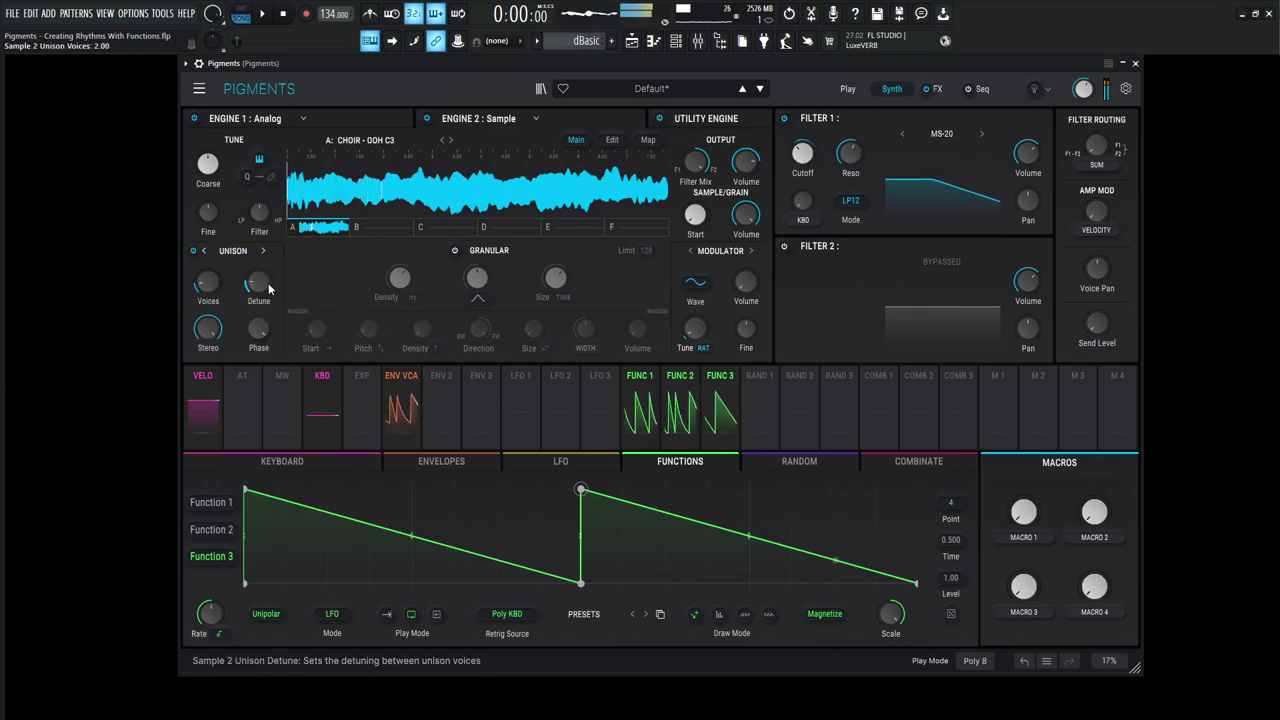
left_click_drag(750, 168, 742, 168)
Step: Replace Engine 2's sample with Tom - High from the Drums & Percussion category
left_click(360, 140)
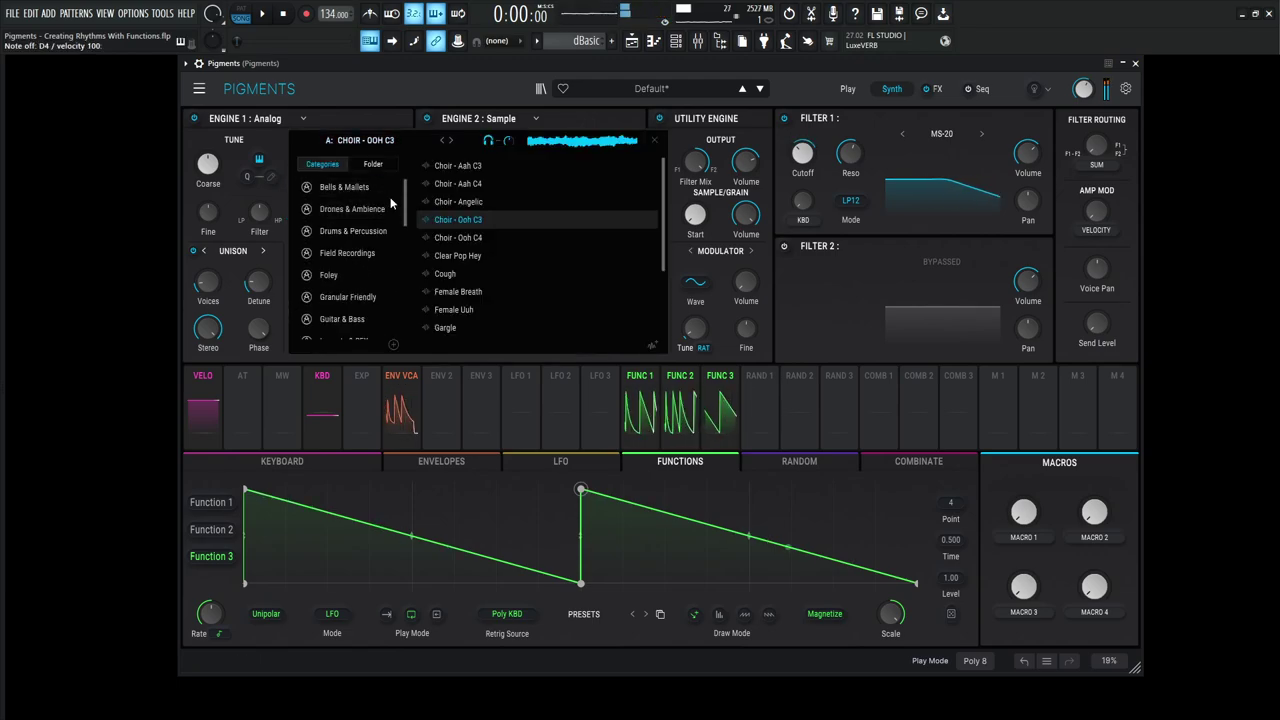
left_click(366, 237)
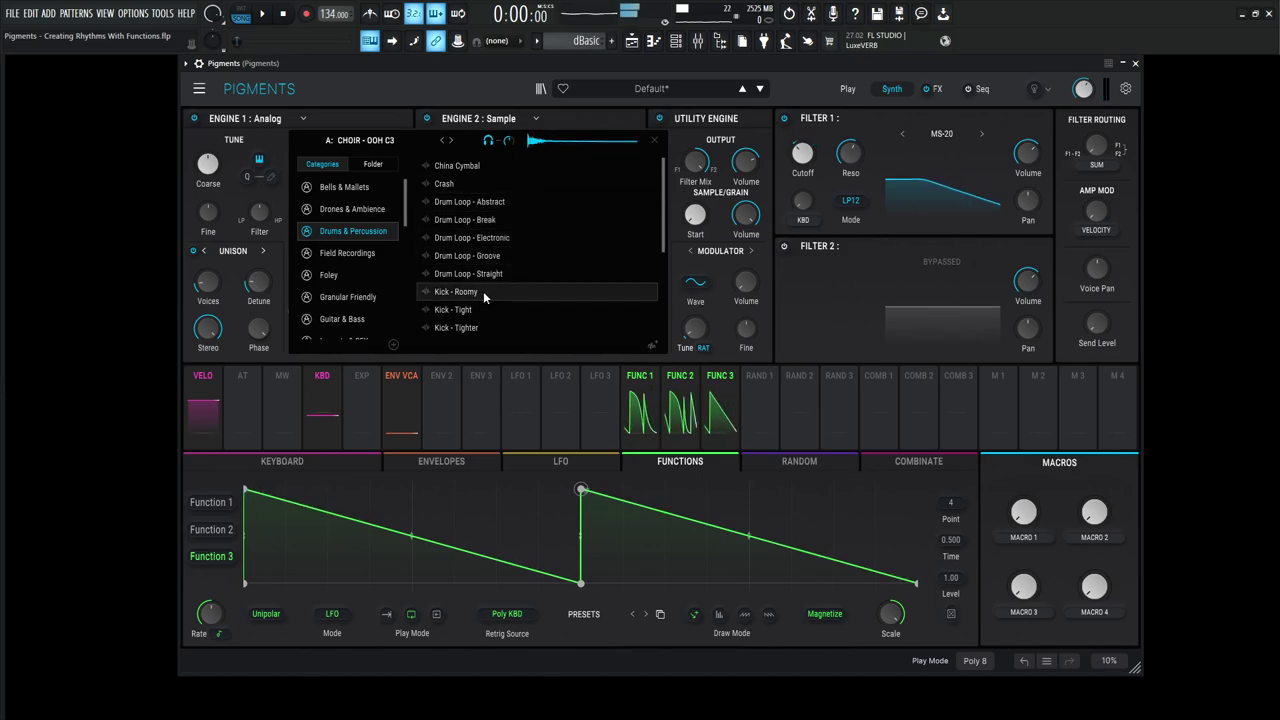
scroll(472, 311, "down", 3)
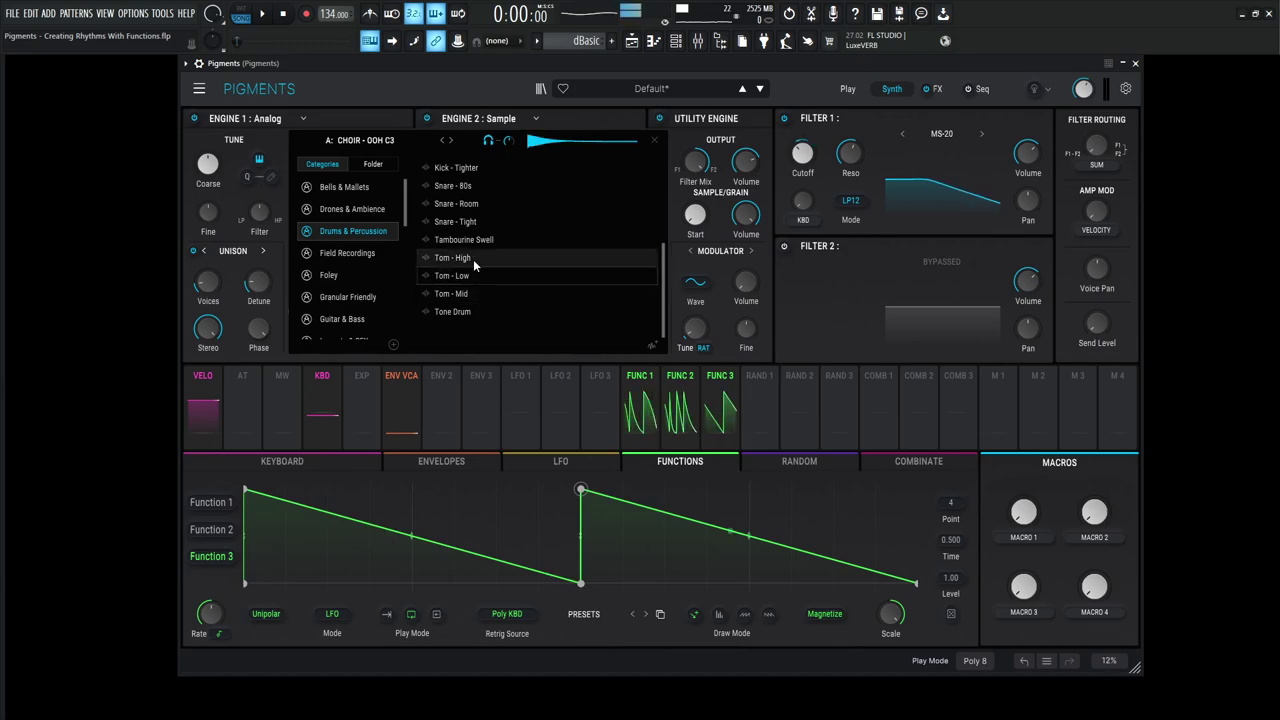
double_click(476, 262)
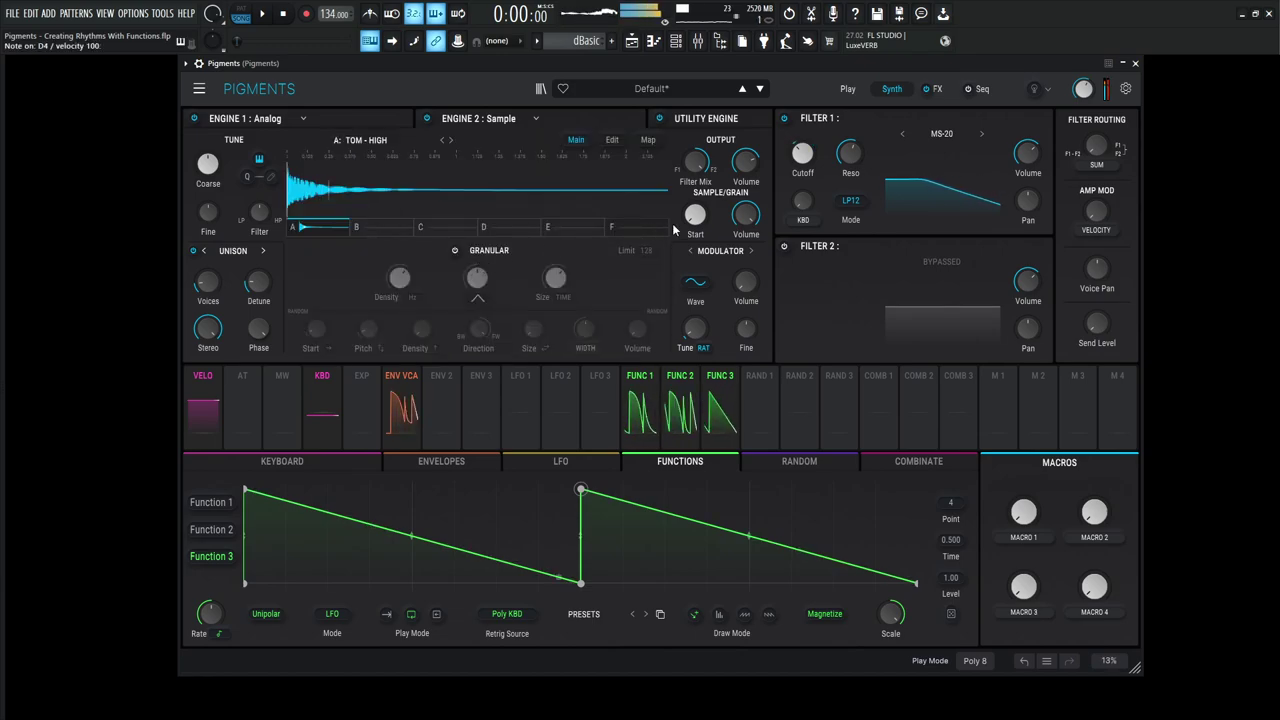
Step: Lower Engine 2's output volume to -70.0 dB and modulate it with Function 3, adjusting the modulation amount
left_click_drag(752, 168, 752, 280)
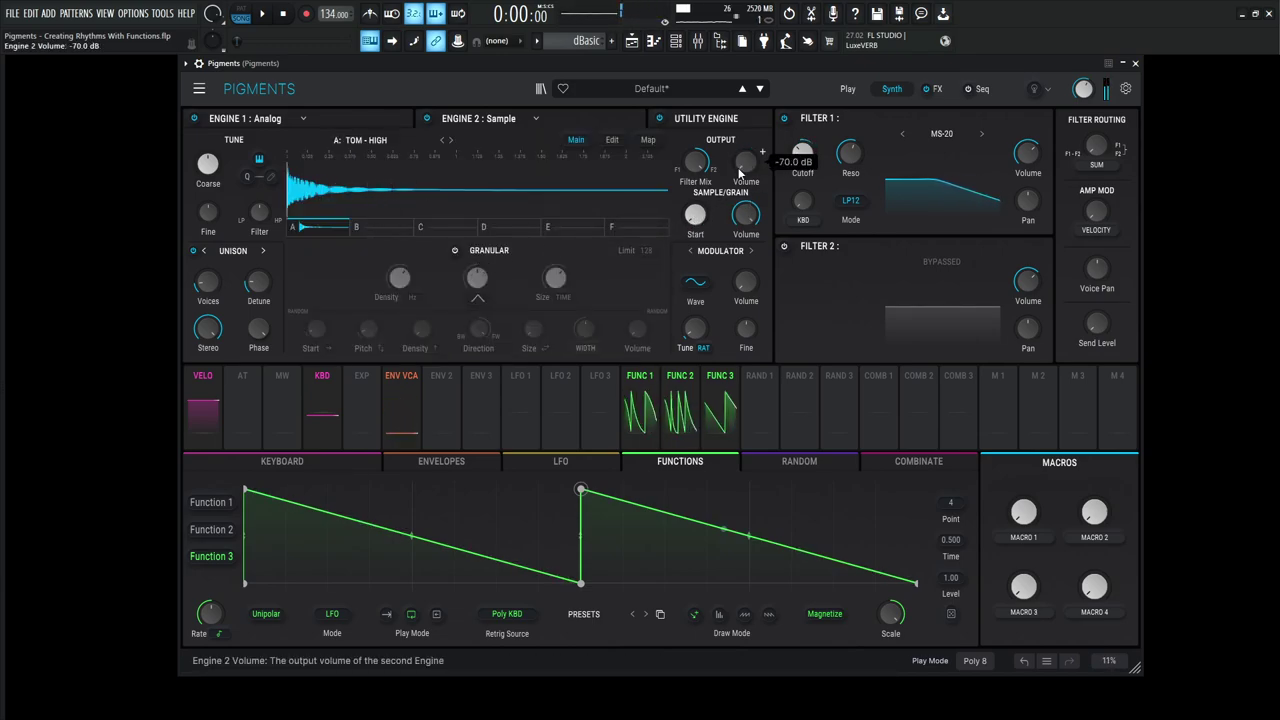
left_click_drag(732, 436, 746, 162)
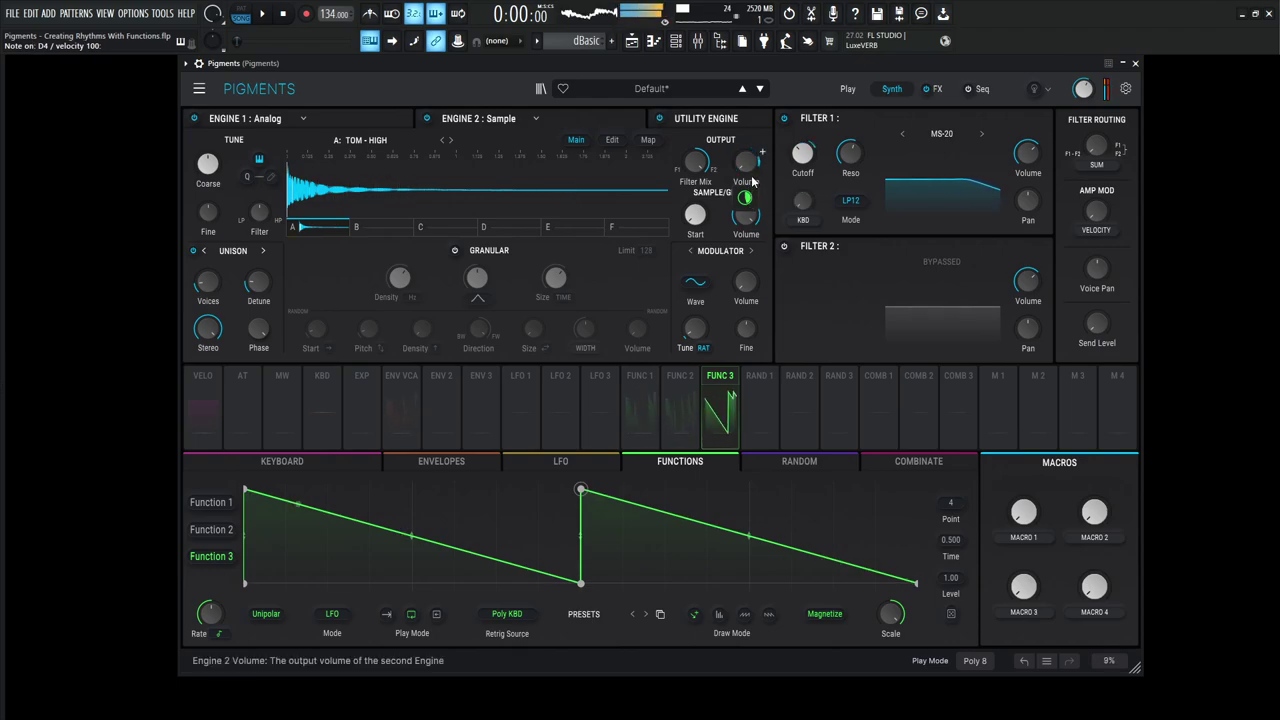
mouse_move(753, 181)
left_click_drag(744, 204, 744, 197)
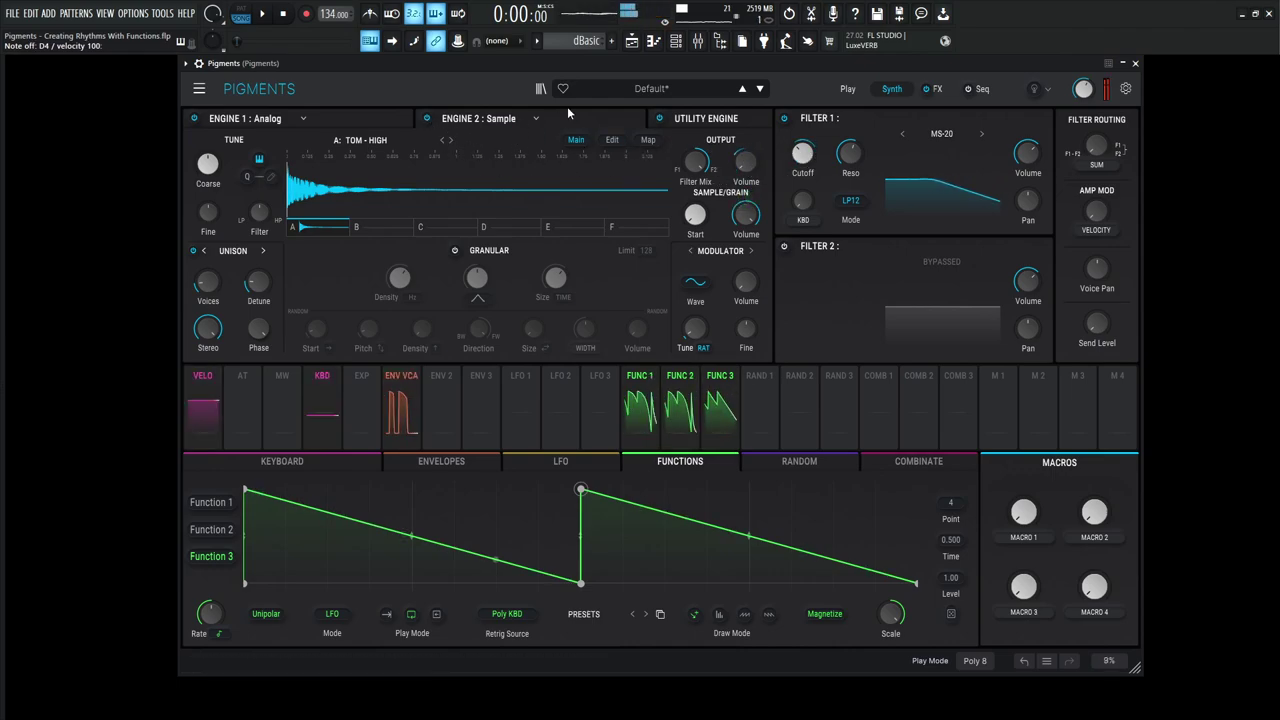
Step: Bypass Engine 2 and audition the patch with the effects page open
left_click(428, 118)
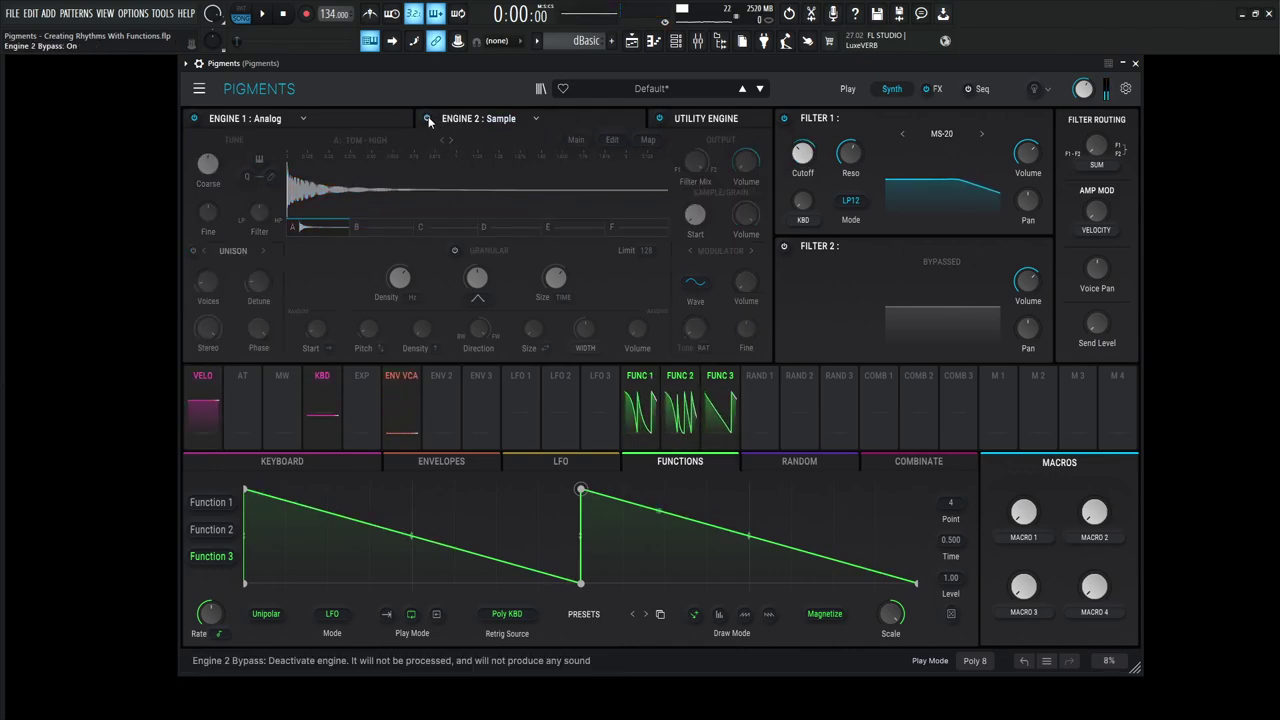
left_click(936, 89)
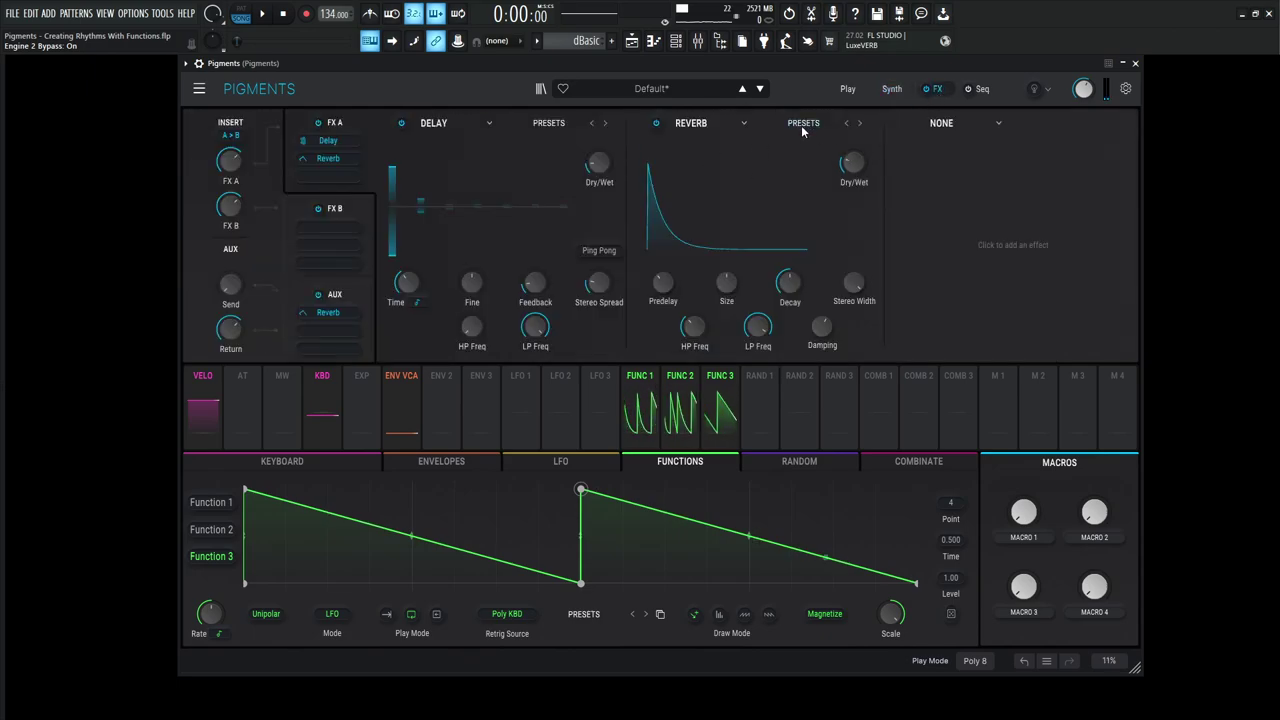
key("space")
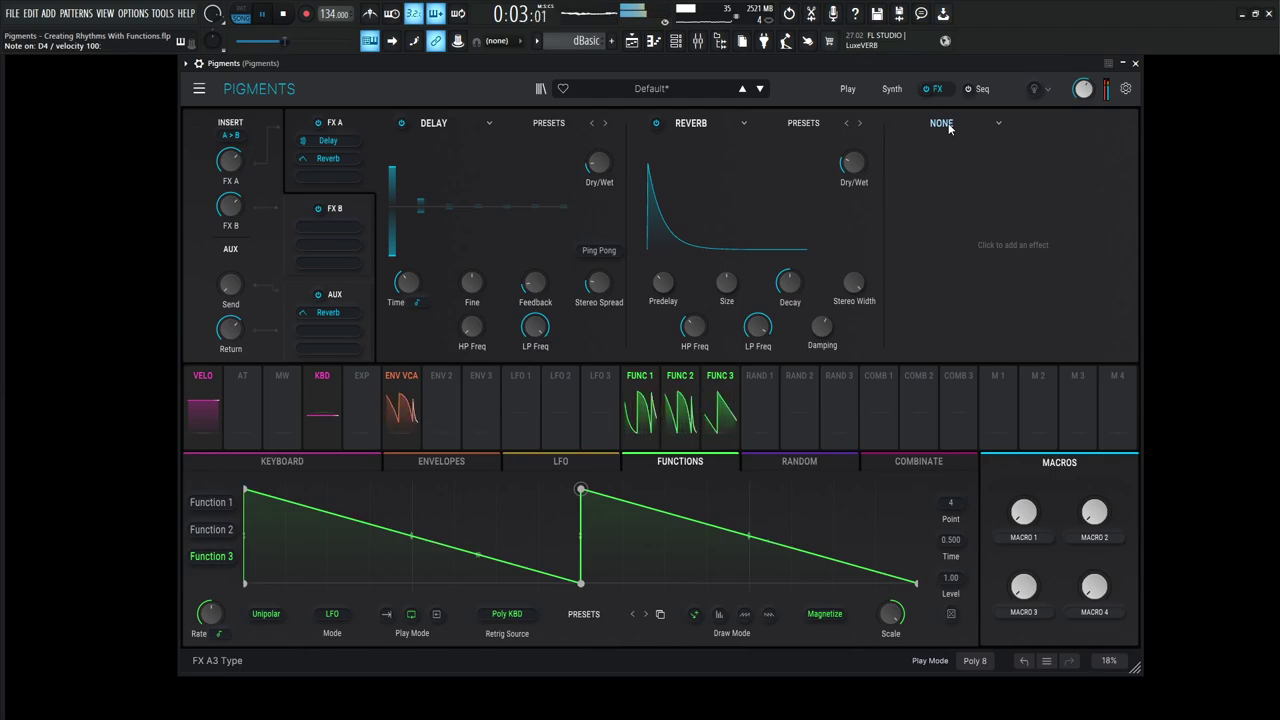
key("space")
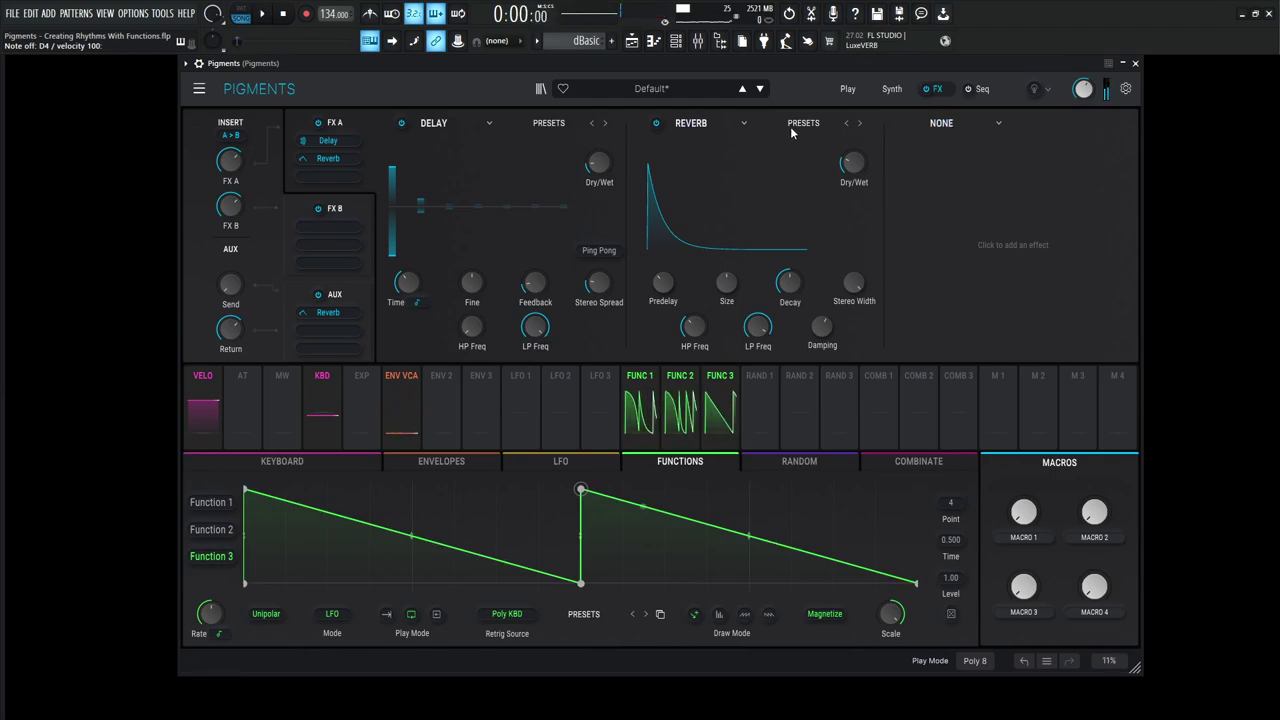
Step: Move the delay and reverb down one slot in FX A and add Stereo Pan in the first slot
left_click_drag(324, 184, 331, 156)
left_click(447, 126)
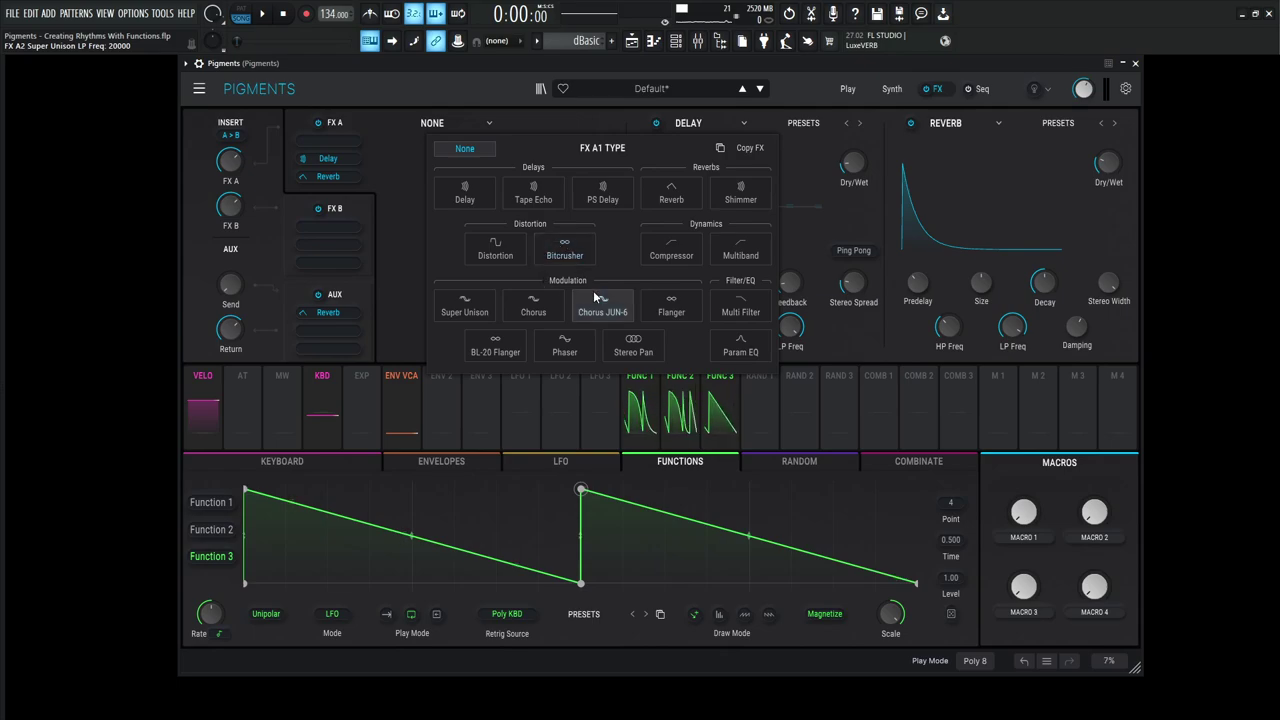
left_click(633, 344)
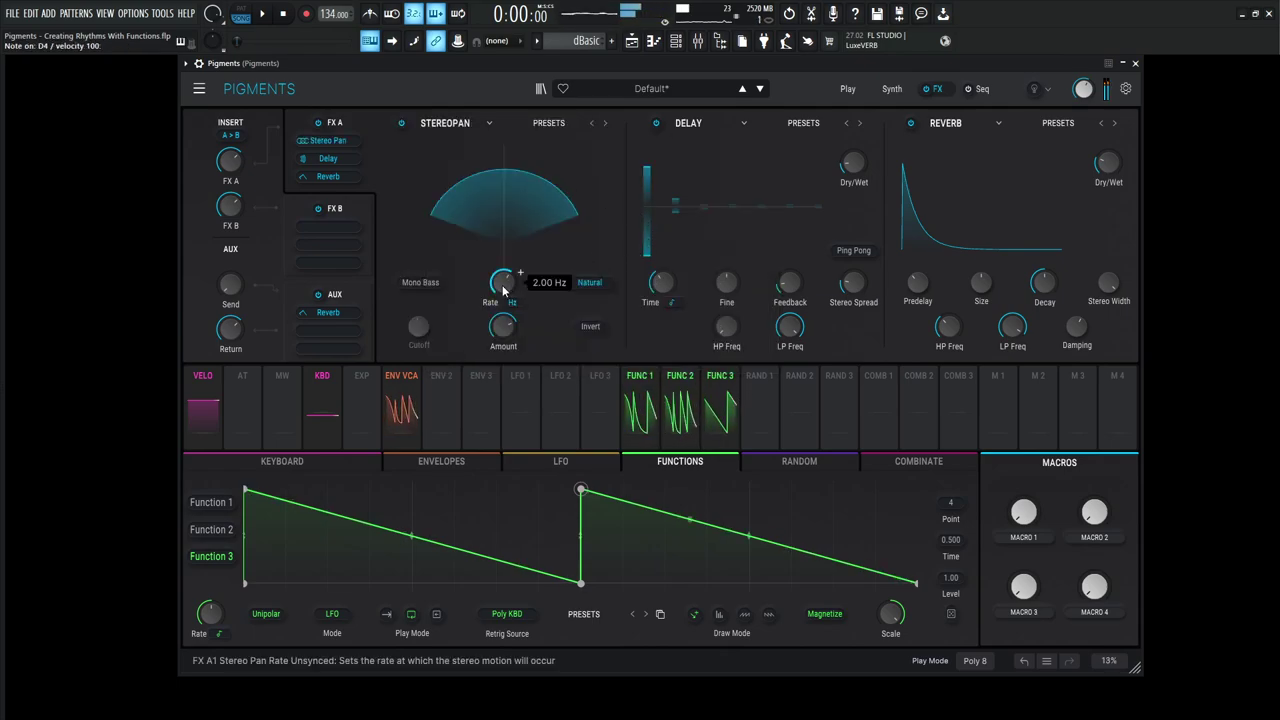
Step: Sync the Stereo Pan rate to straight divisions at 1/4 and reduce its amount to a moderate width during playback
left_click(512, 302)
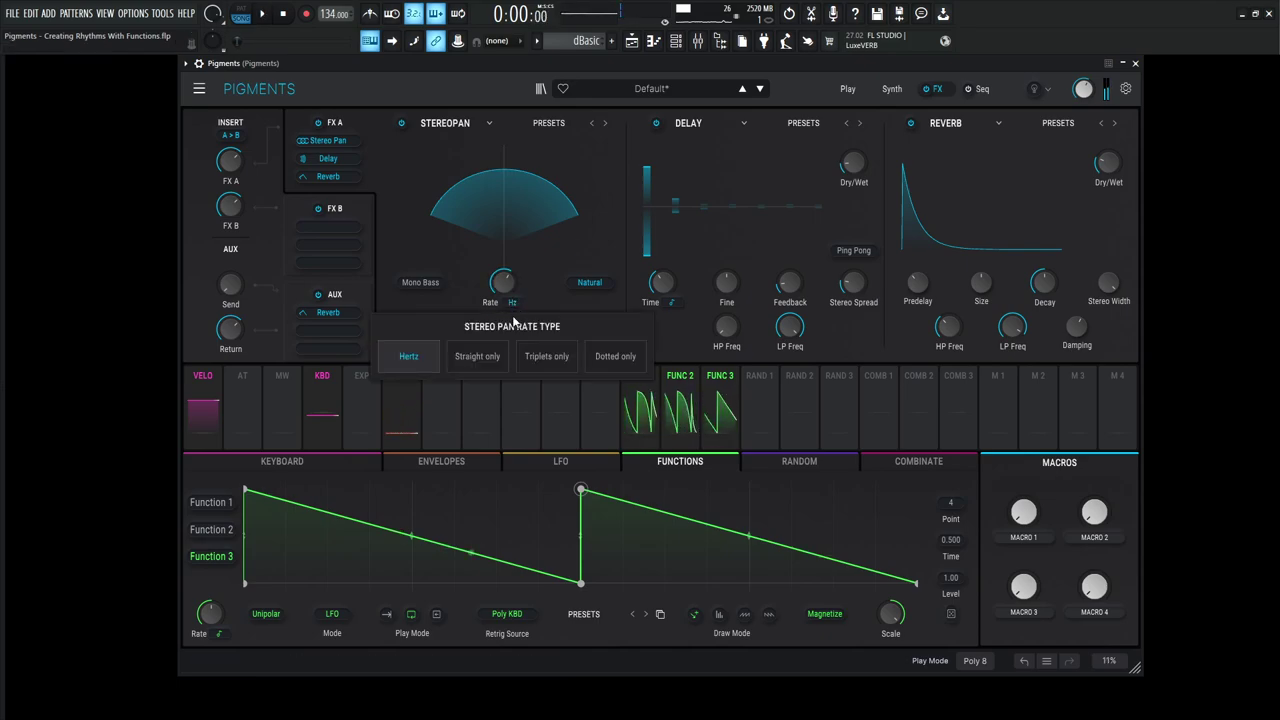
left_click(477, 356)
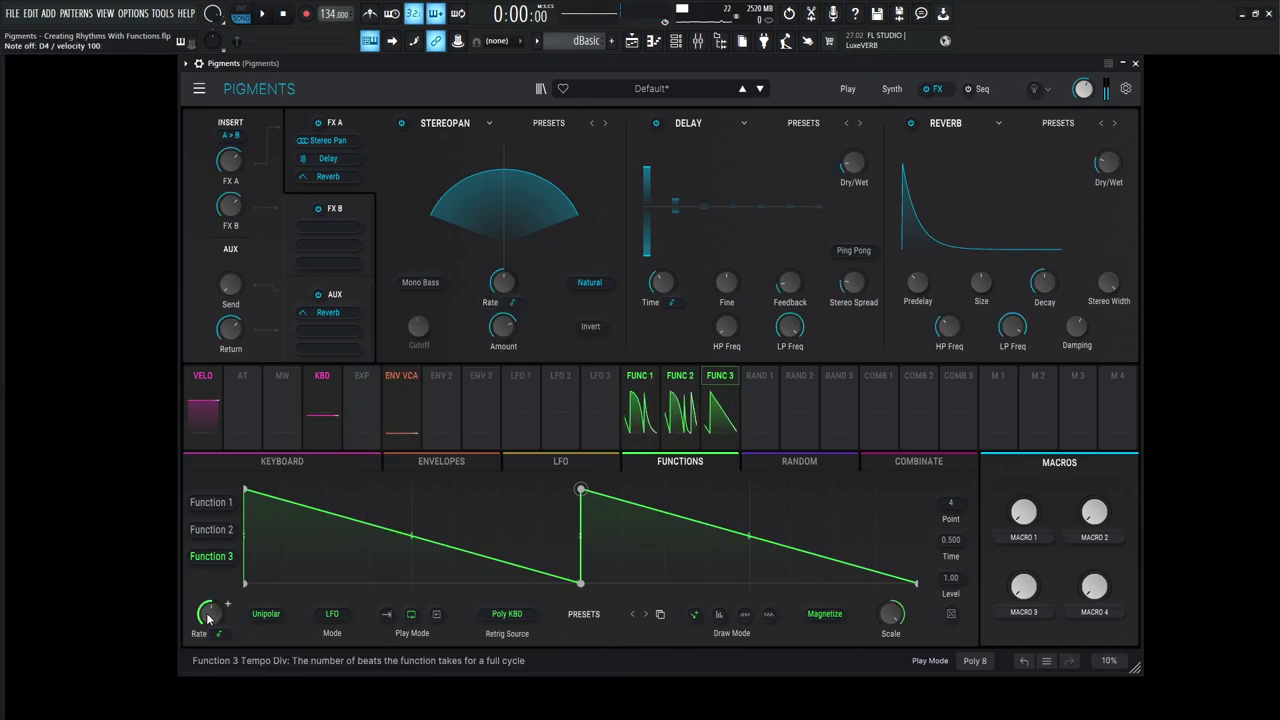
key("x")
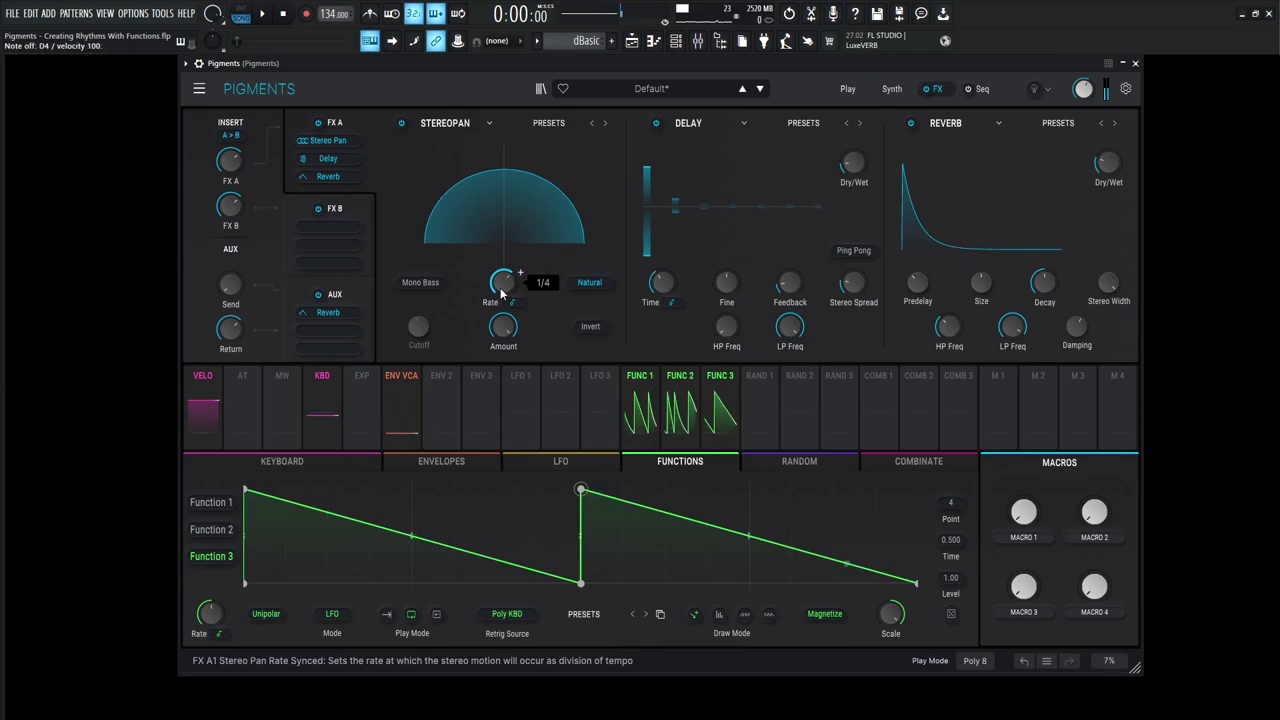
key("space")
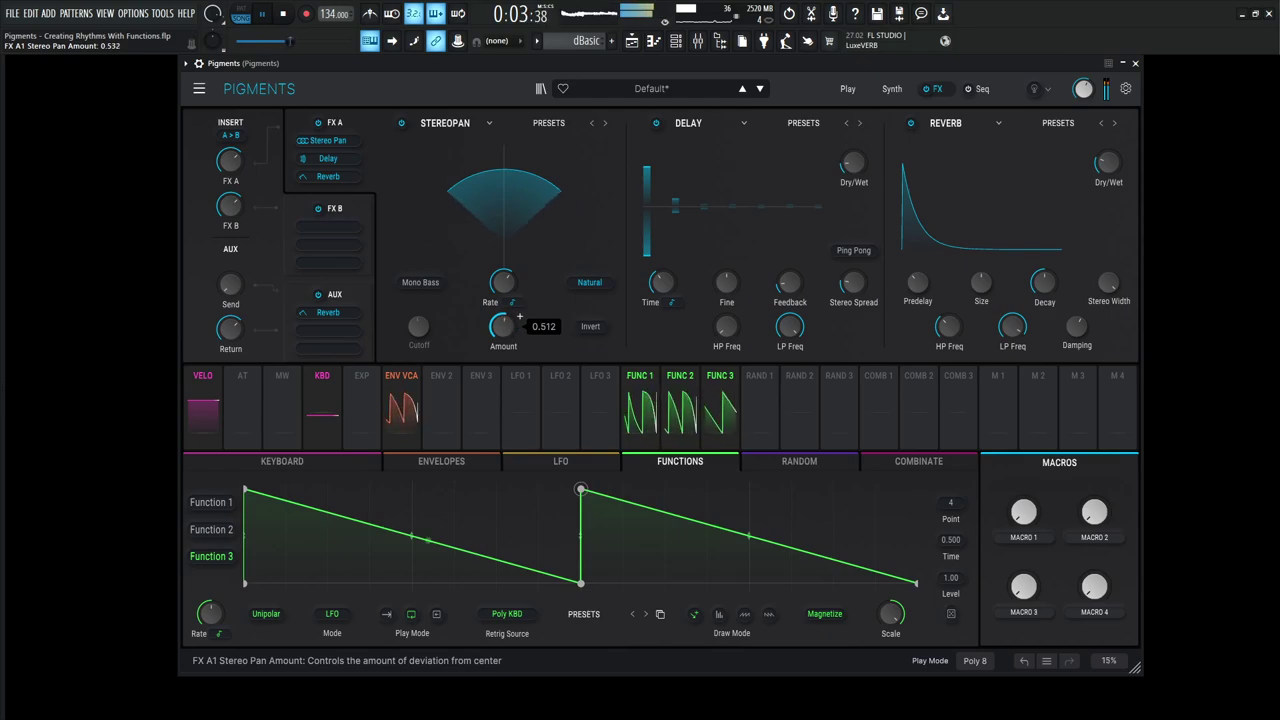
key("space")
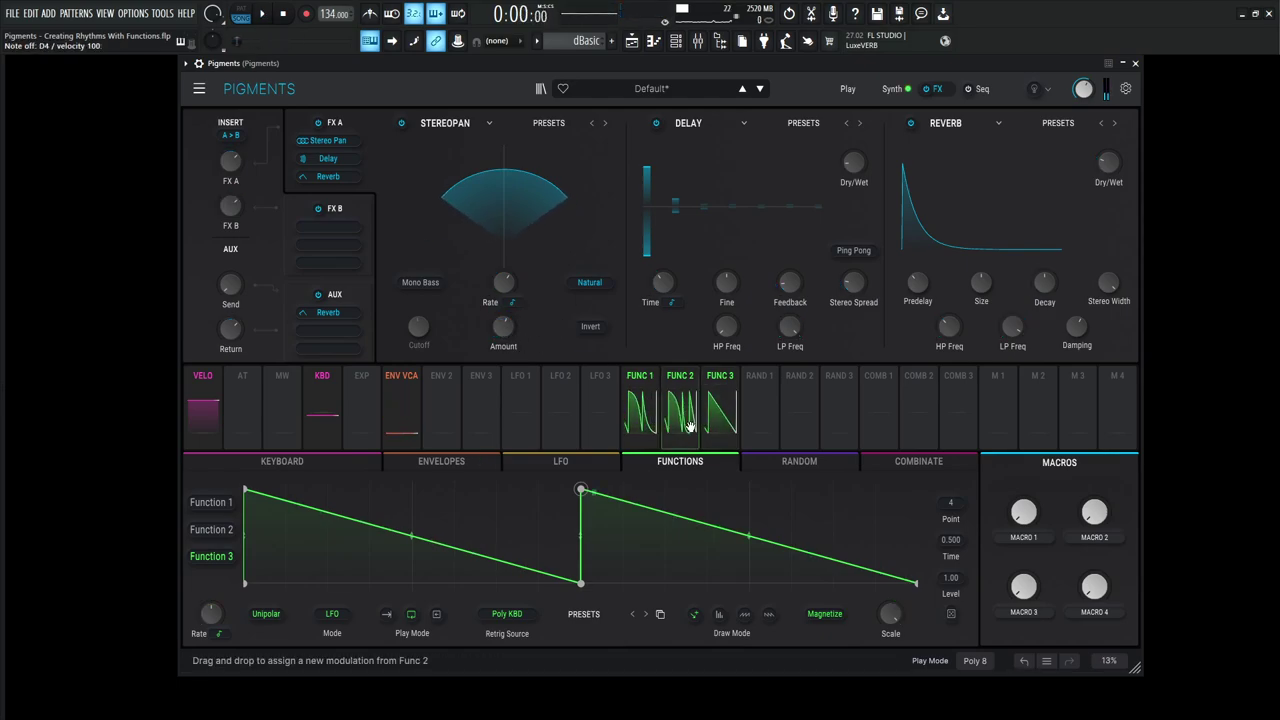
Step: Modulate the Stereo Pan amount with Function 2 and audition the patch while checking the noise volume modulations in the Utility Engine
left_click_drag(673, 422, 506, 328)
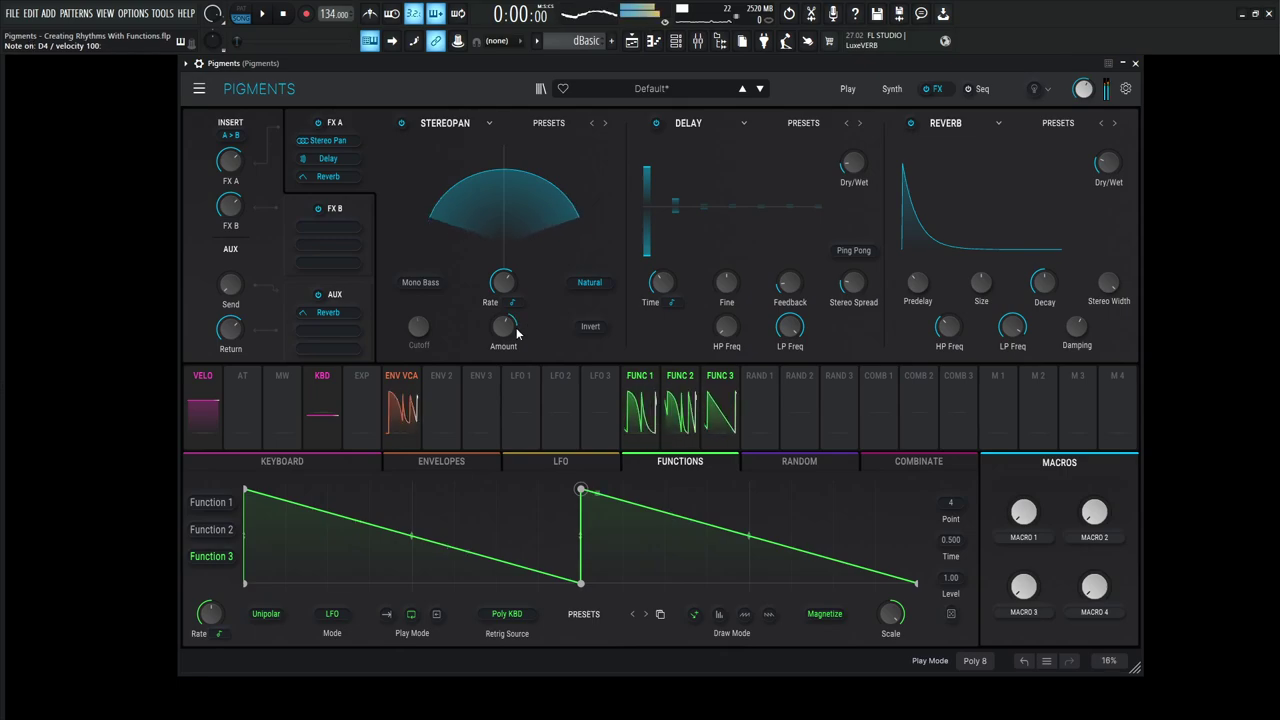
left_click(891, 89)
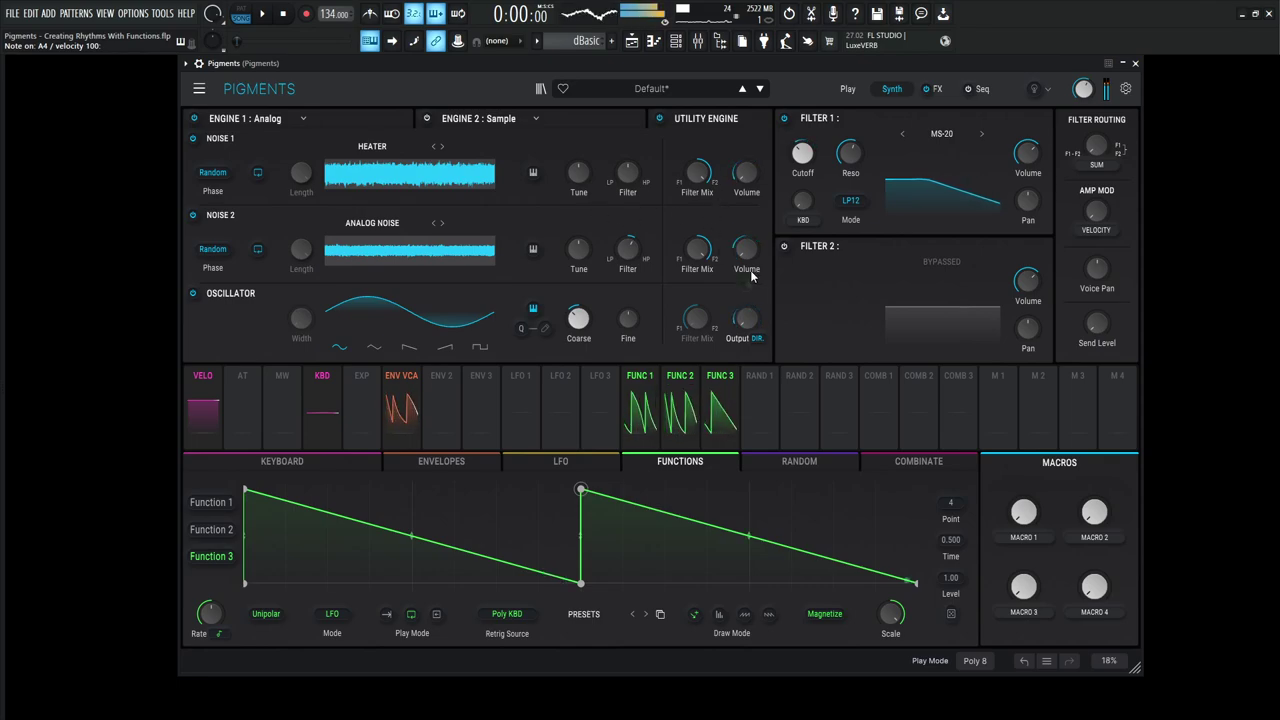
mouse_move(745, 285)
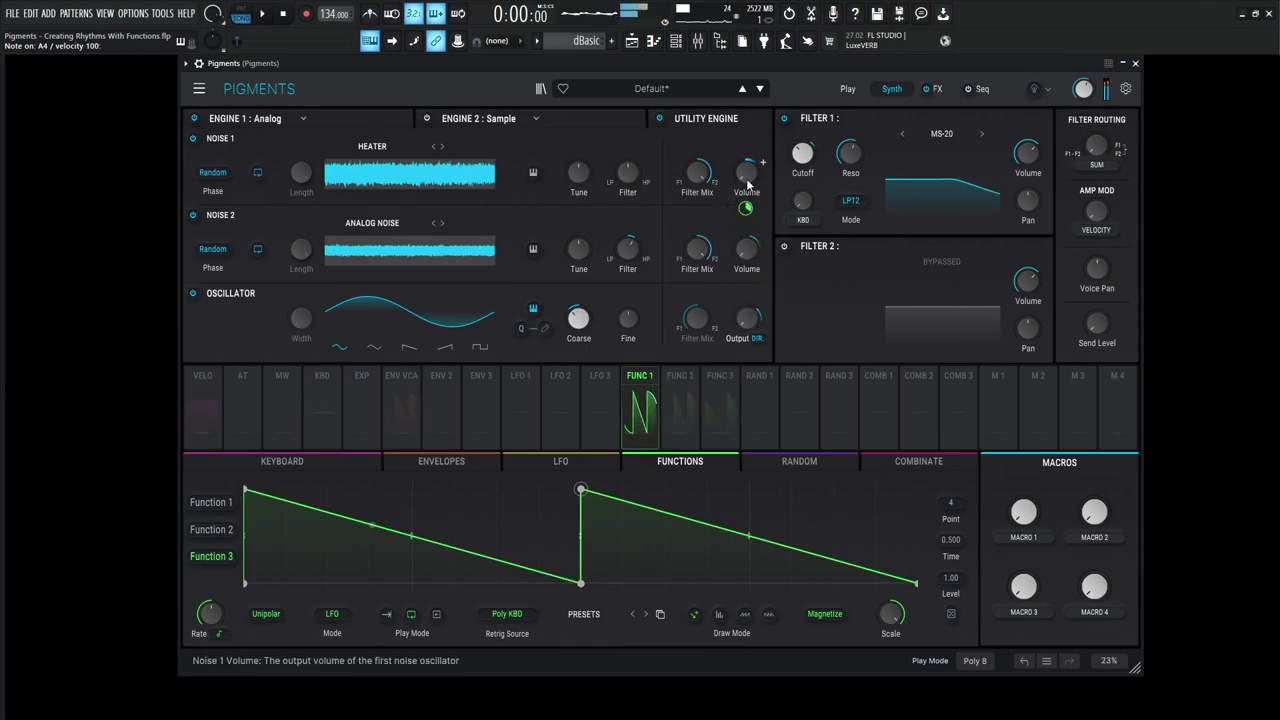
mouse_move(745, 208)
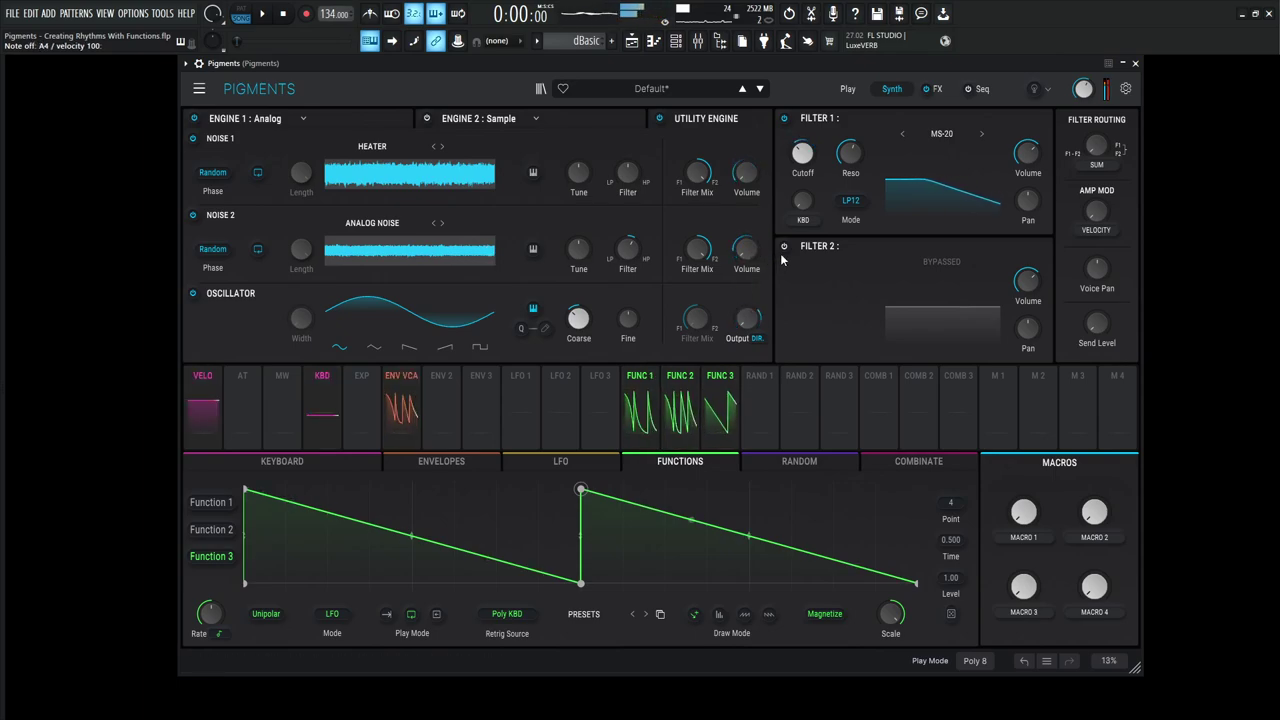
key("space")
left_click(936, 89)
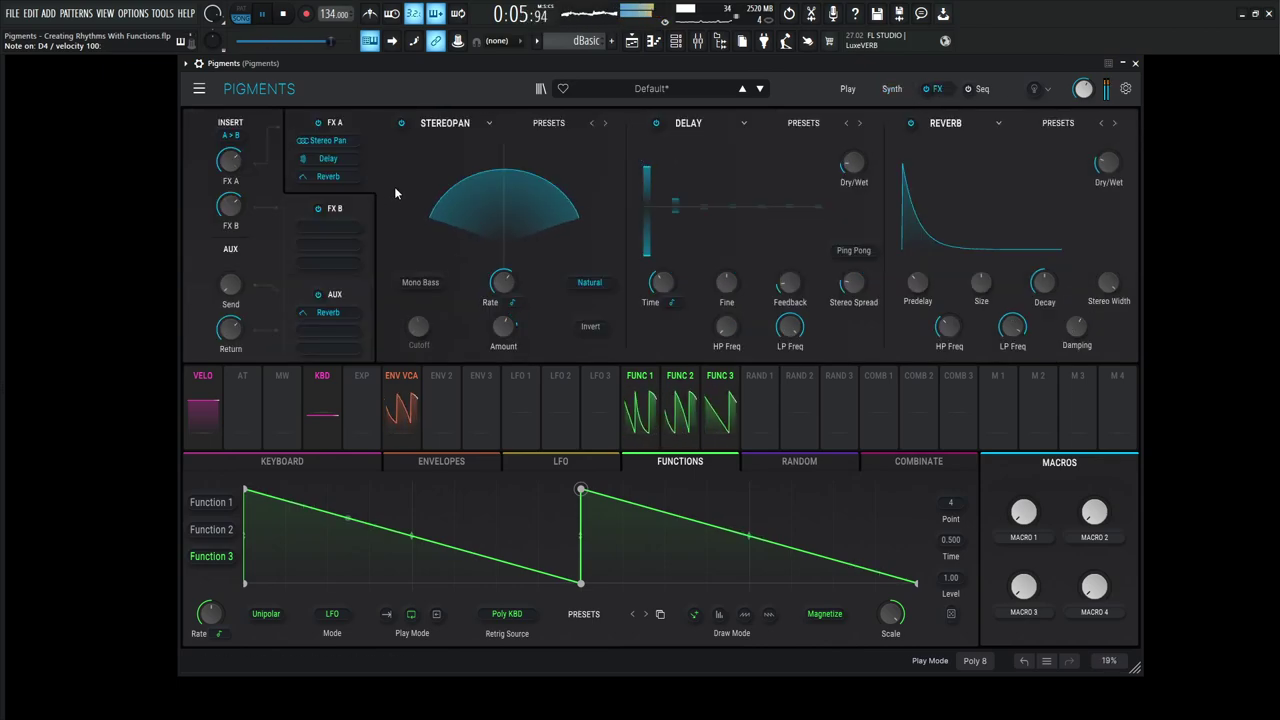
key("space")
Step: Move the reverb and delay from FX A to FX B, with the delay placed ahead of the reverb
left_click_drag(336, 177, 329, 247)
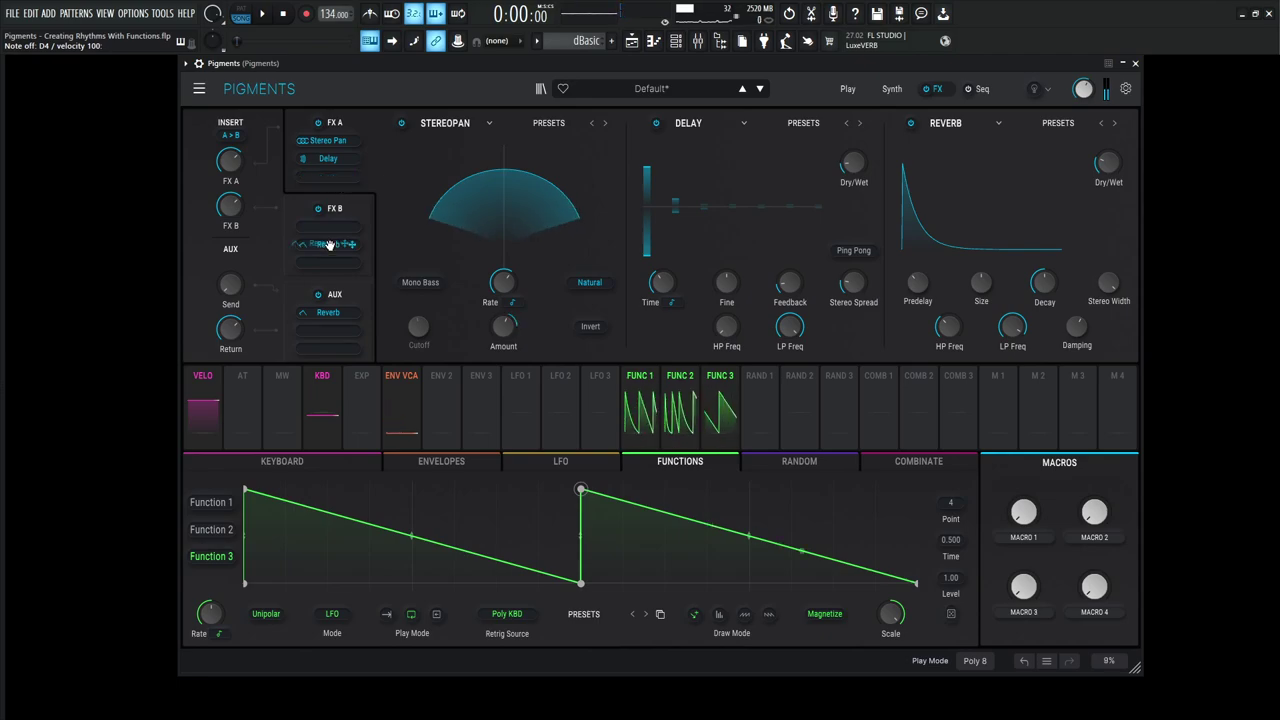
left_click_drag(332, 158, 336, 217)
left_click(335, 162)
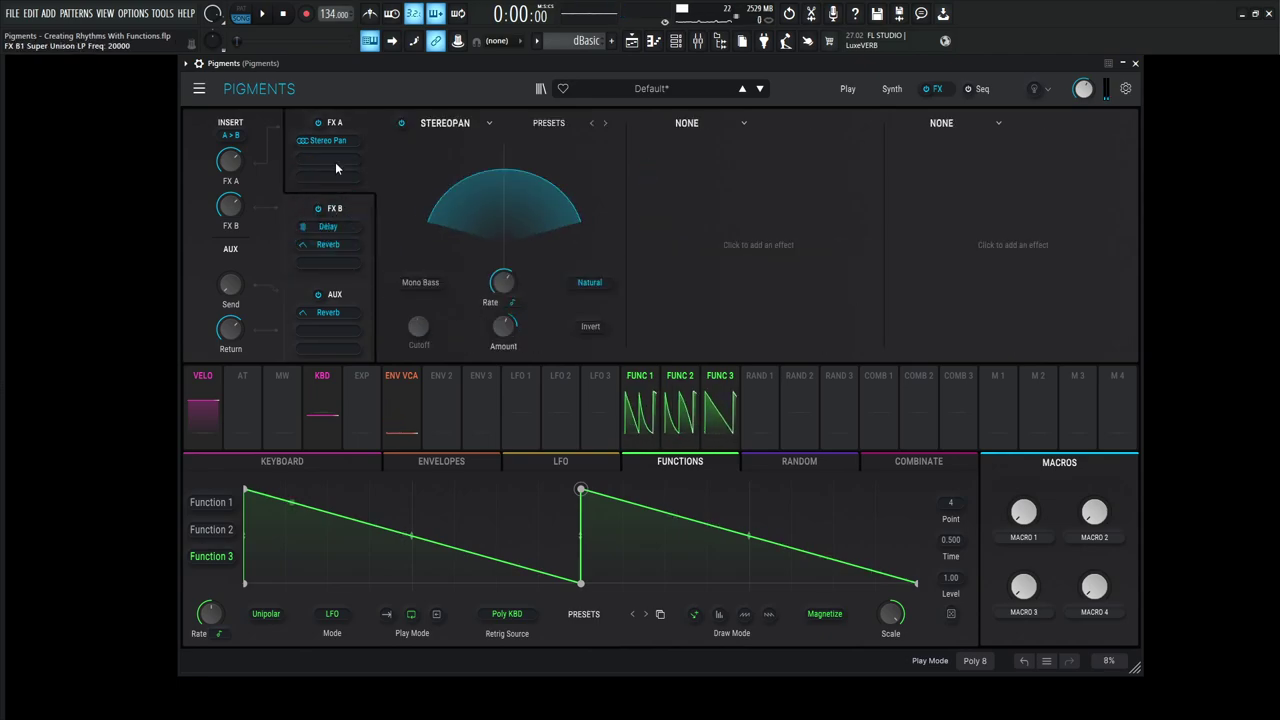
Step: Add a Multiband compressor in FX A's second slot and adjust its high-band threshold
left_click(684, 126)
left_click(995, 250)
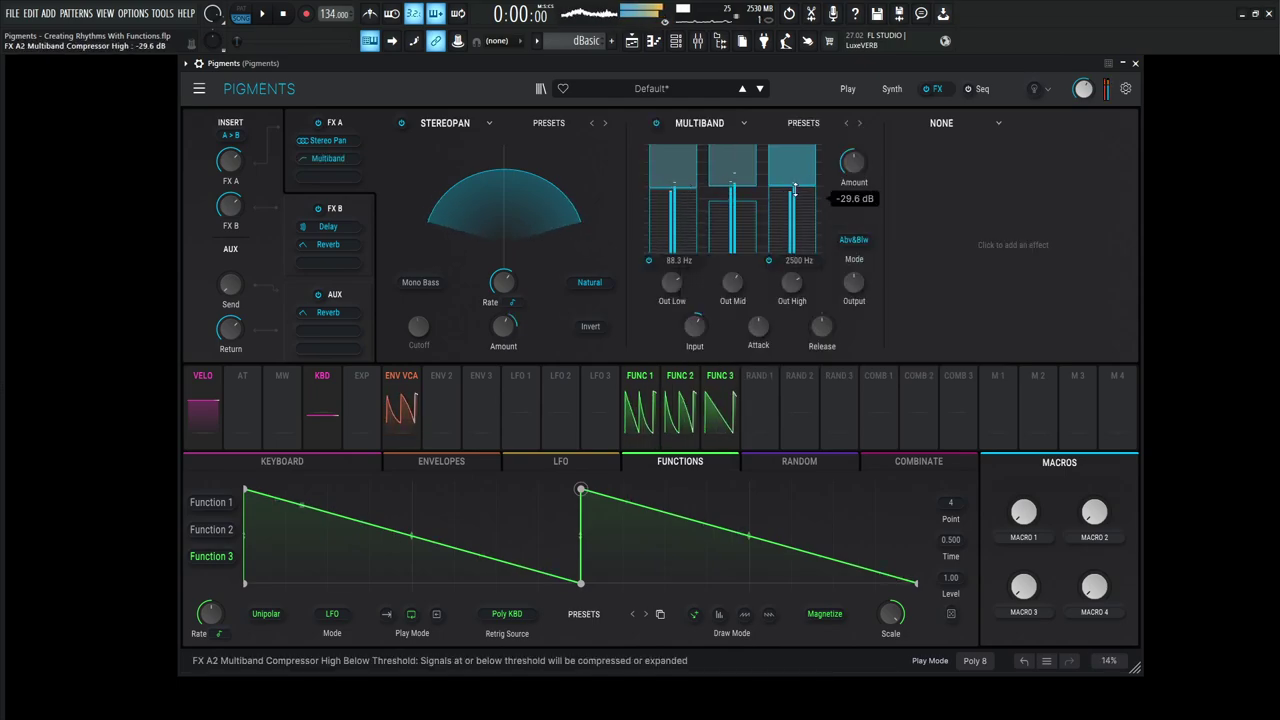
left_click_drag(803, 186, 803, 195)
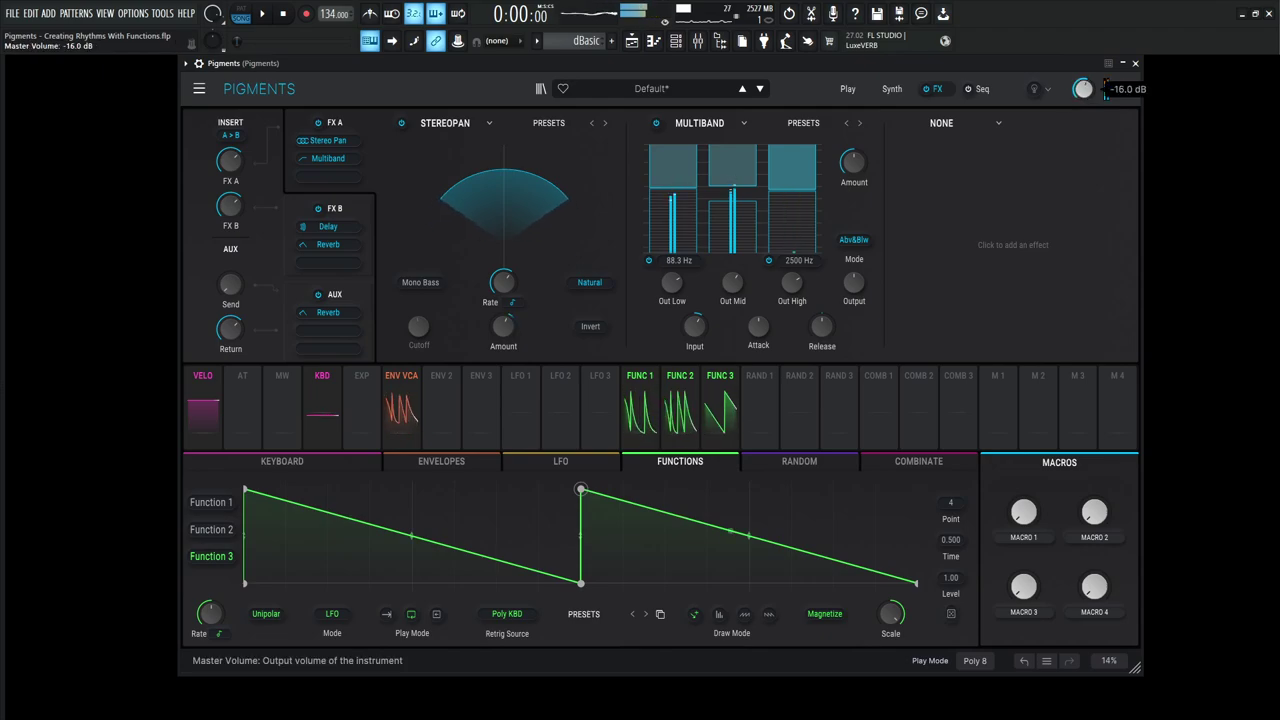
Step: Set Engine 1's Oscillator 3 to a square wave with 0 dB volume, 7 st coarse tuning and a width of about 0.785
left_click(889, 89)
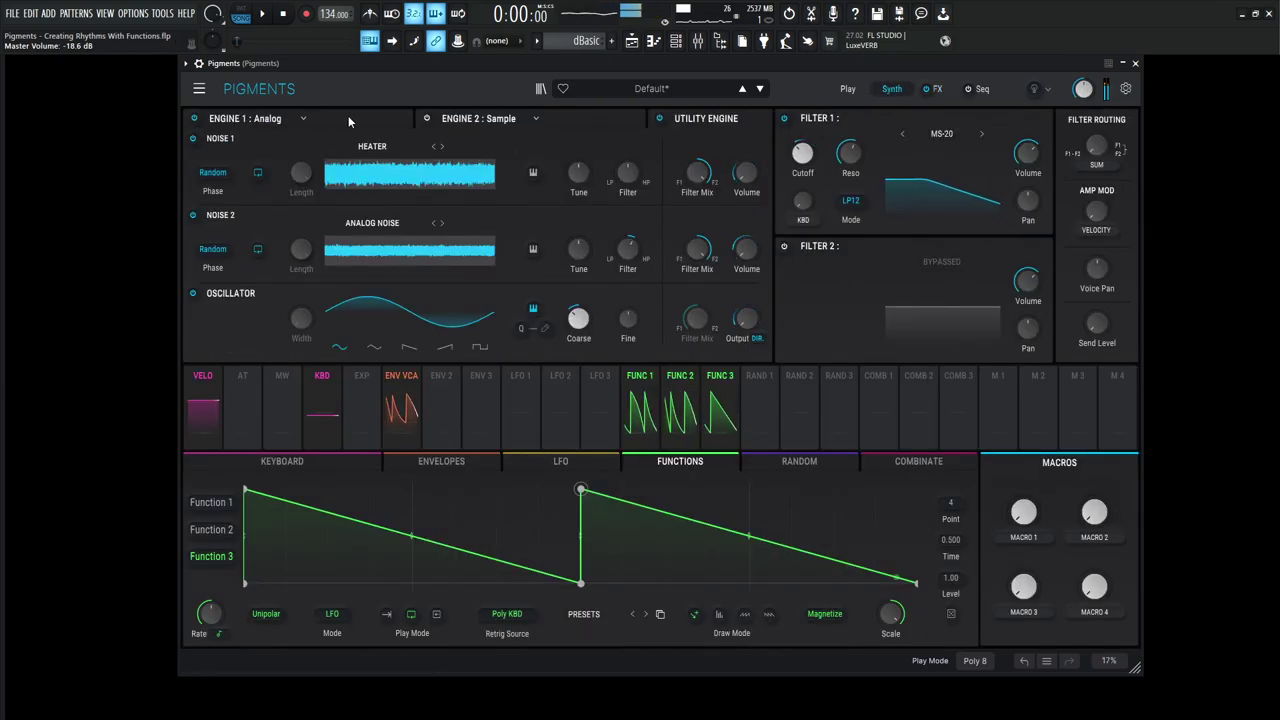
left_click(348, 115)
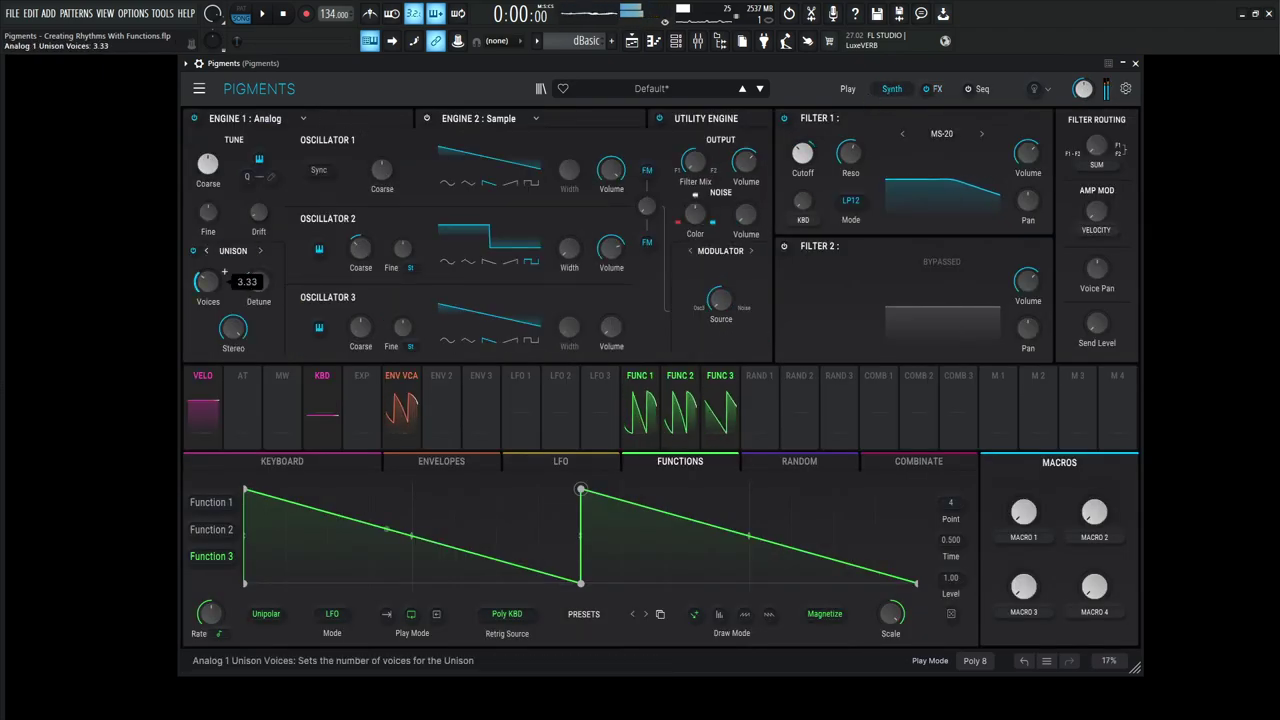
key("space")
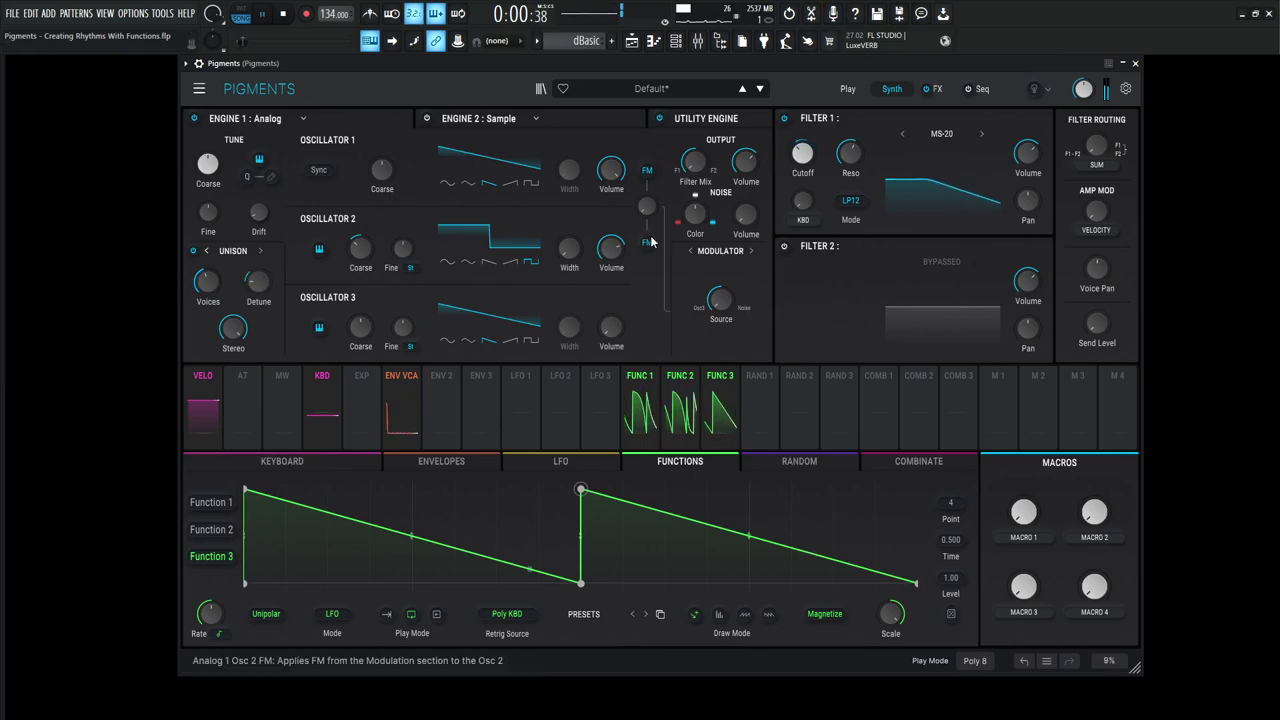
left_click_drag(611, 332, 611, 232)
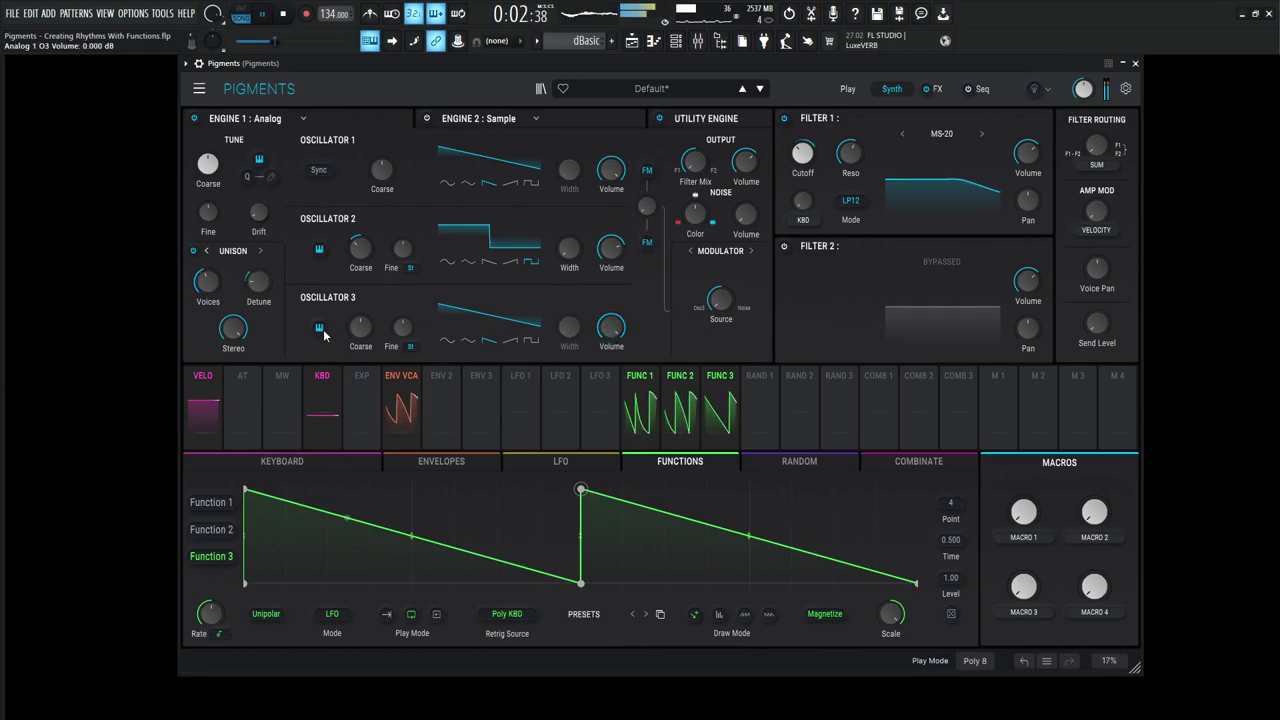
left_click_drag(361, 328, 435, 345)
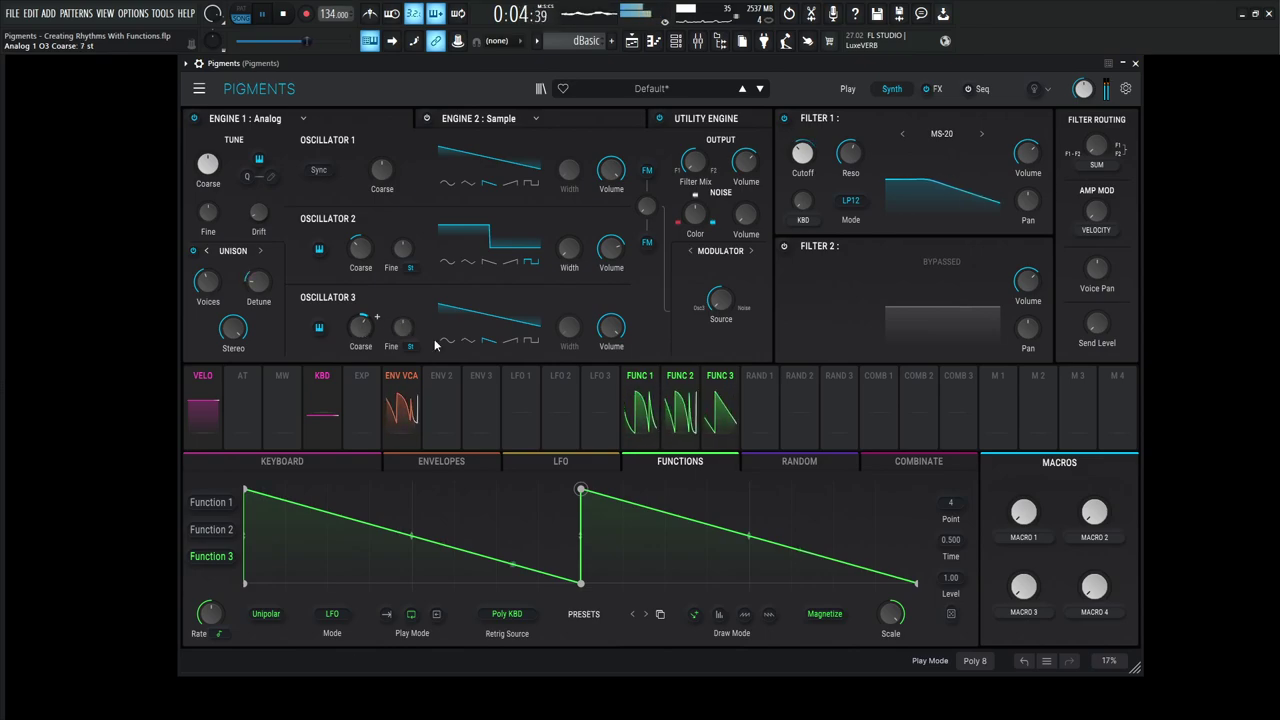
left_click_drag(568, 328, 586, 316)
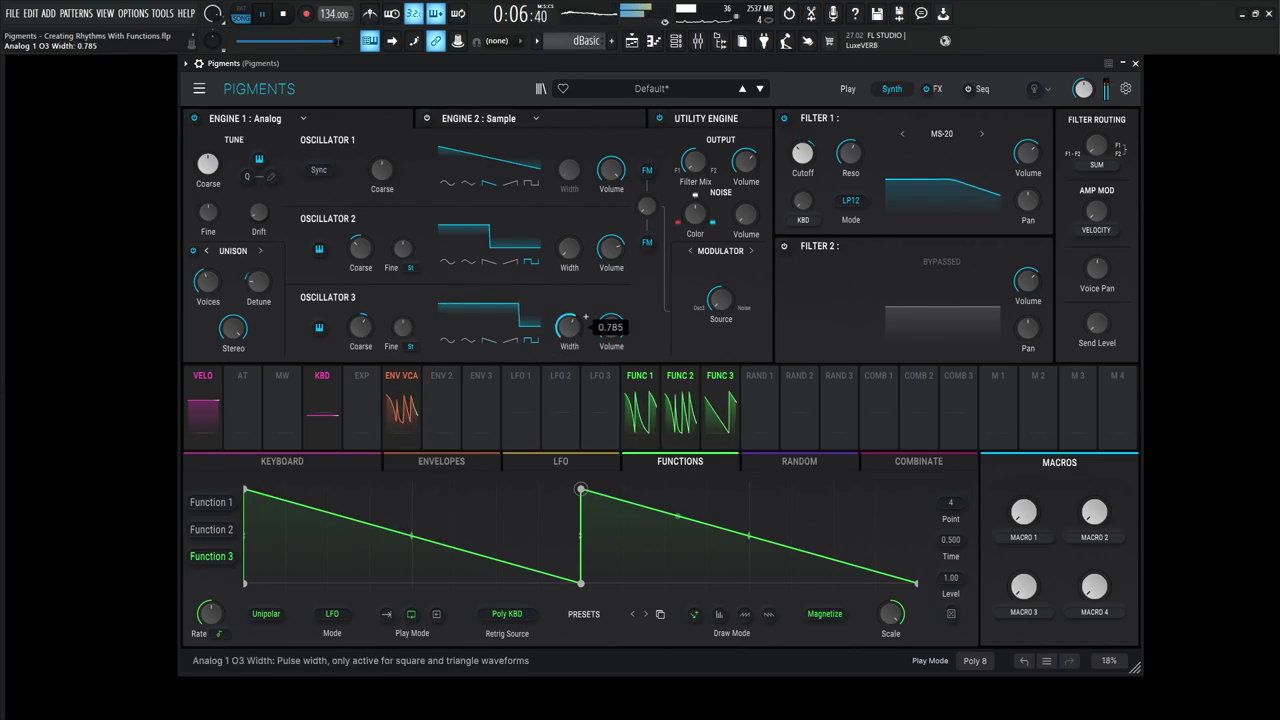
Step: Adjust Filter 1's resonance and set its cutoff to about 961 Hz during playback
left_click_drag(849, 152, 802, 165)
scroll(818, 143, "up", 5)
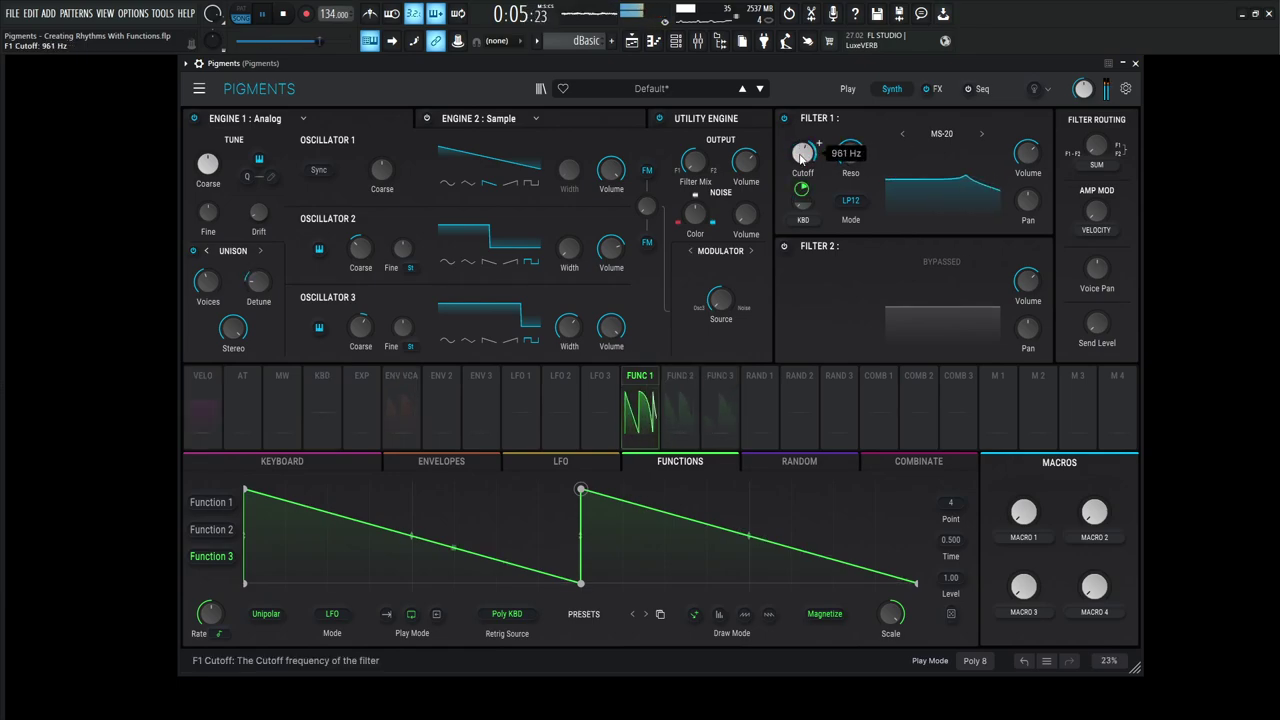
key("space")
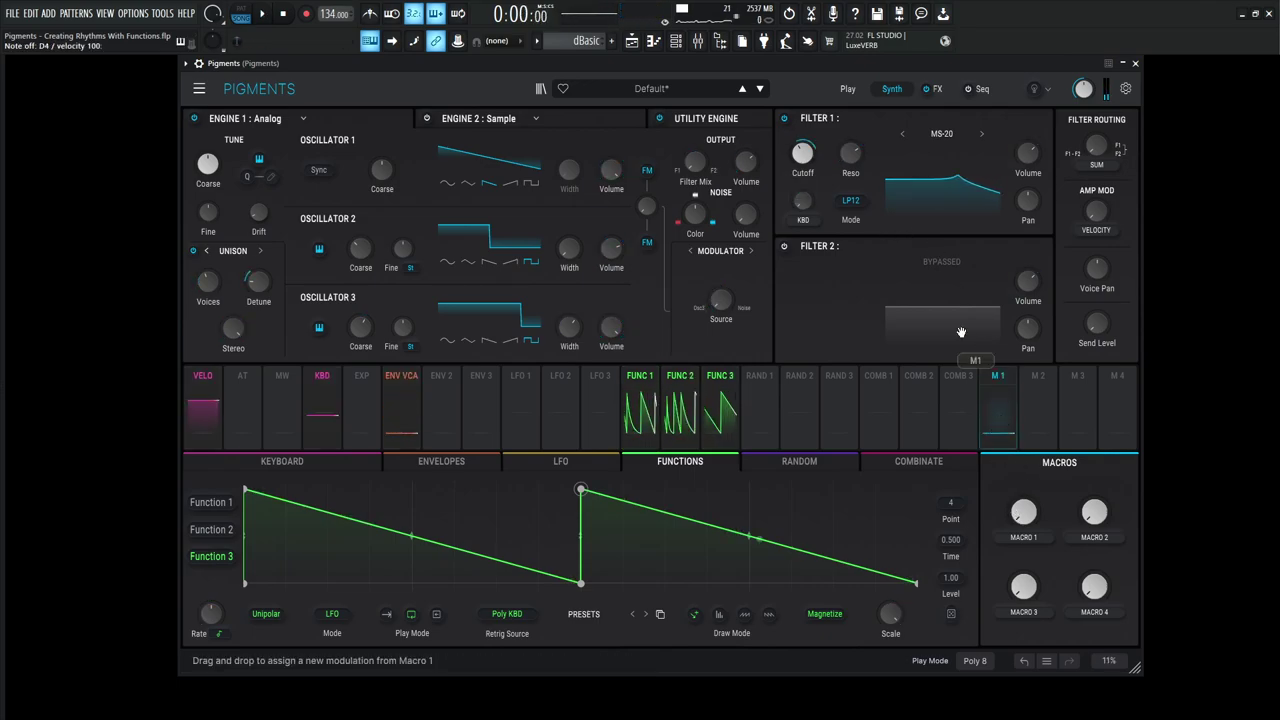
Step: Assign Macro 1 to Filter 1's cutoff and Macro 2 to its resonance, naming them Cutoff and Res, and adjust Macro 2's modulation amount
left_click_drag(960, 332, 800, 154)
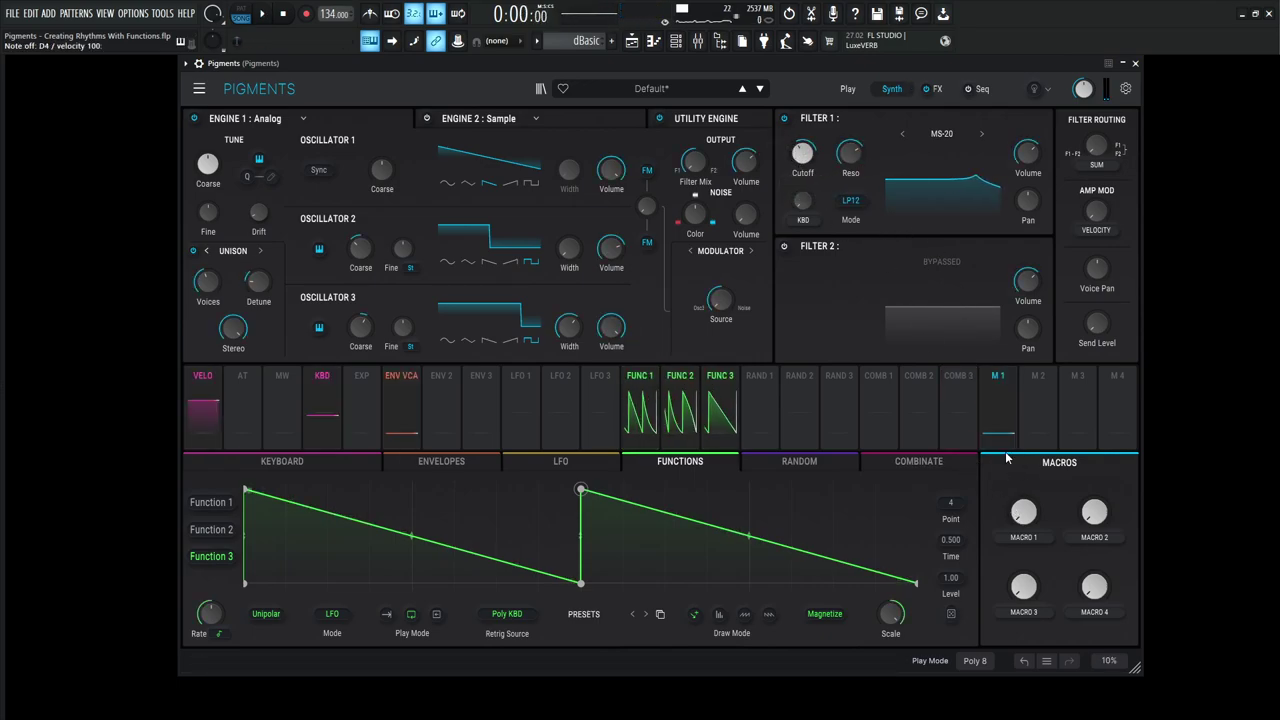
key("BackSpace")
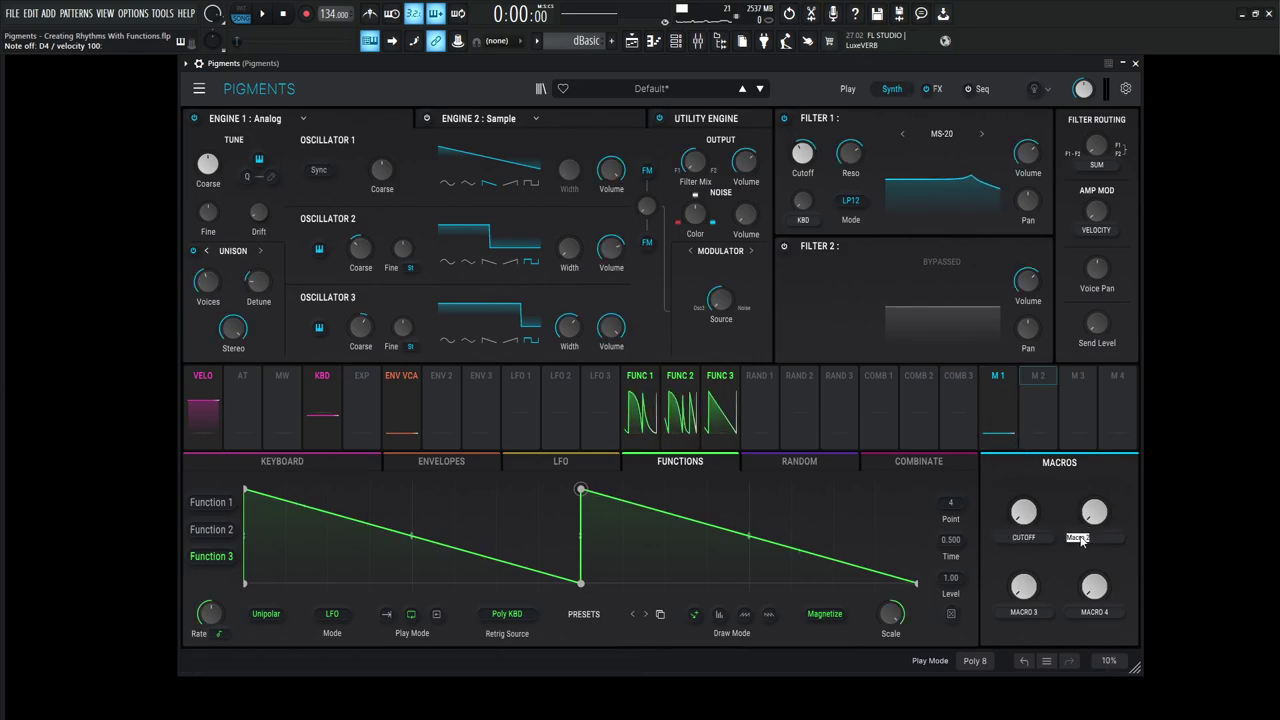
left_click_drag(1079, 541, 866, 143)
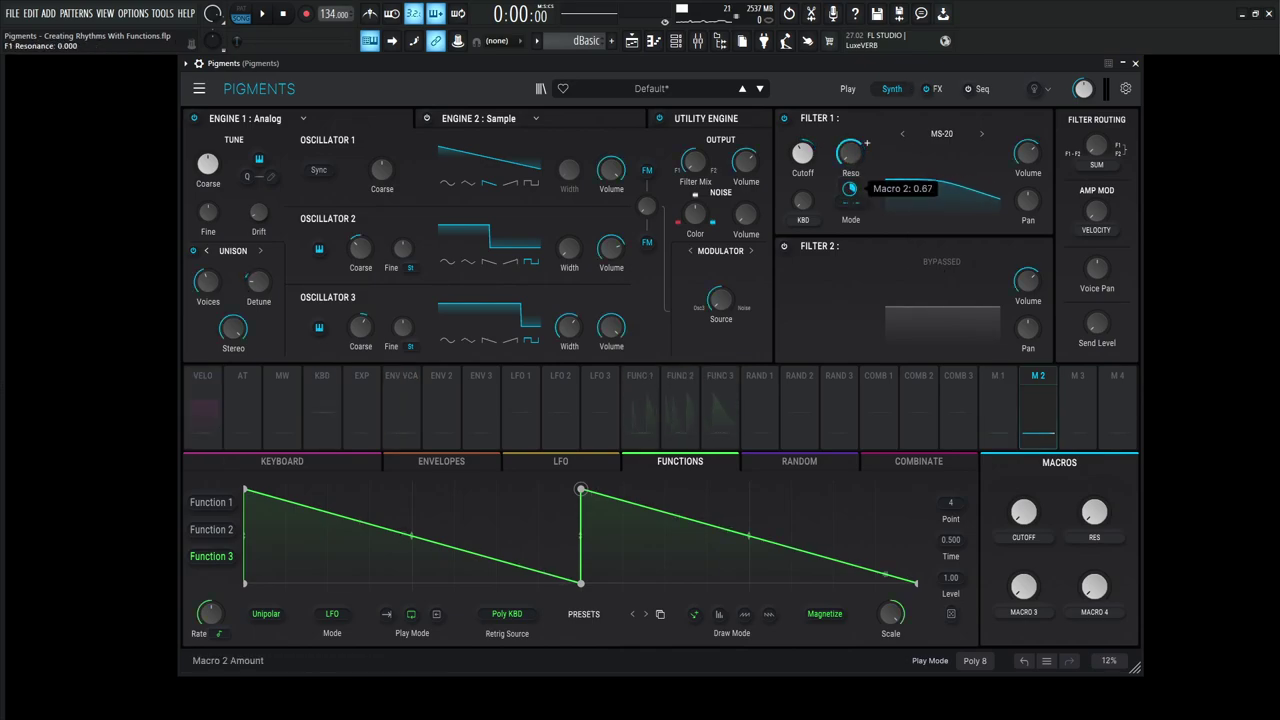
left_click_drag(849, 189, 849, 195)
Step: Sweep the Cutoff and Res macros while auditioning, adjusting Macro 1's cutoff modulation and leaving both macros raised
left_click_drag(1094, 512, 1094, 420)
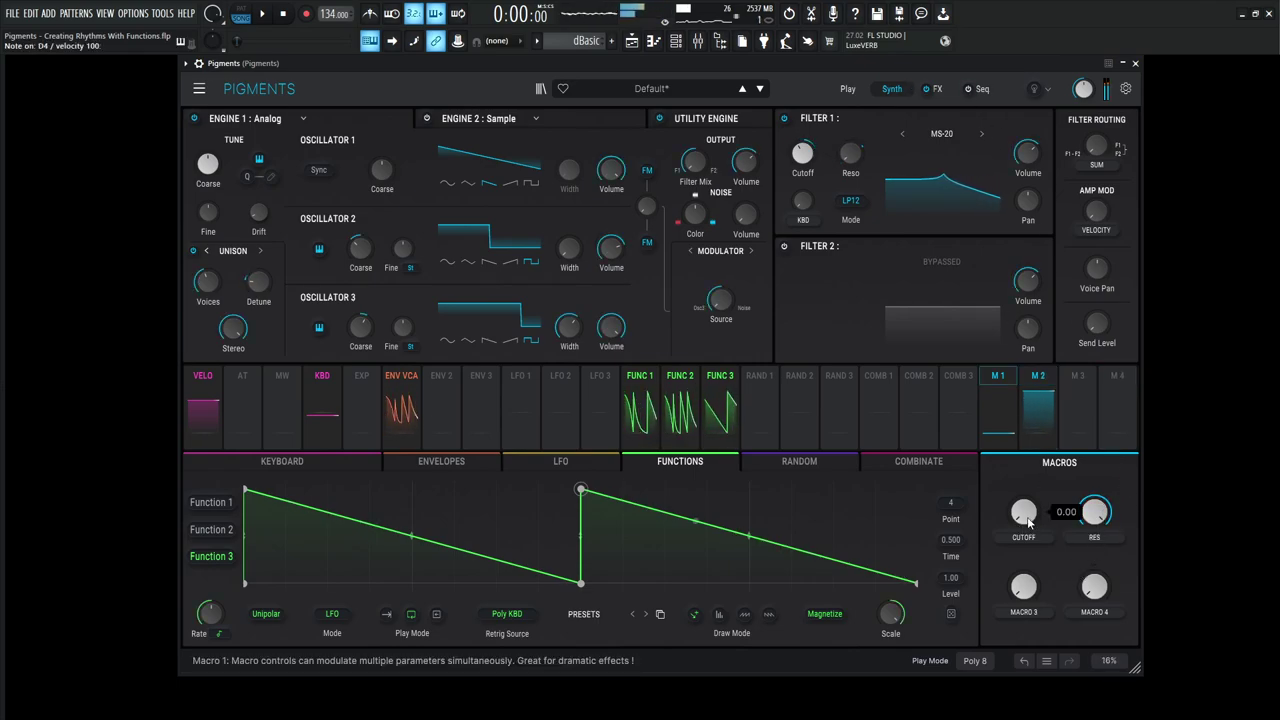
left_click_drag(1028, 521, 1026, 500)
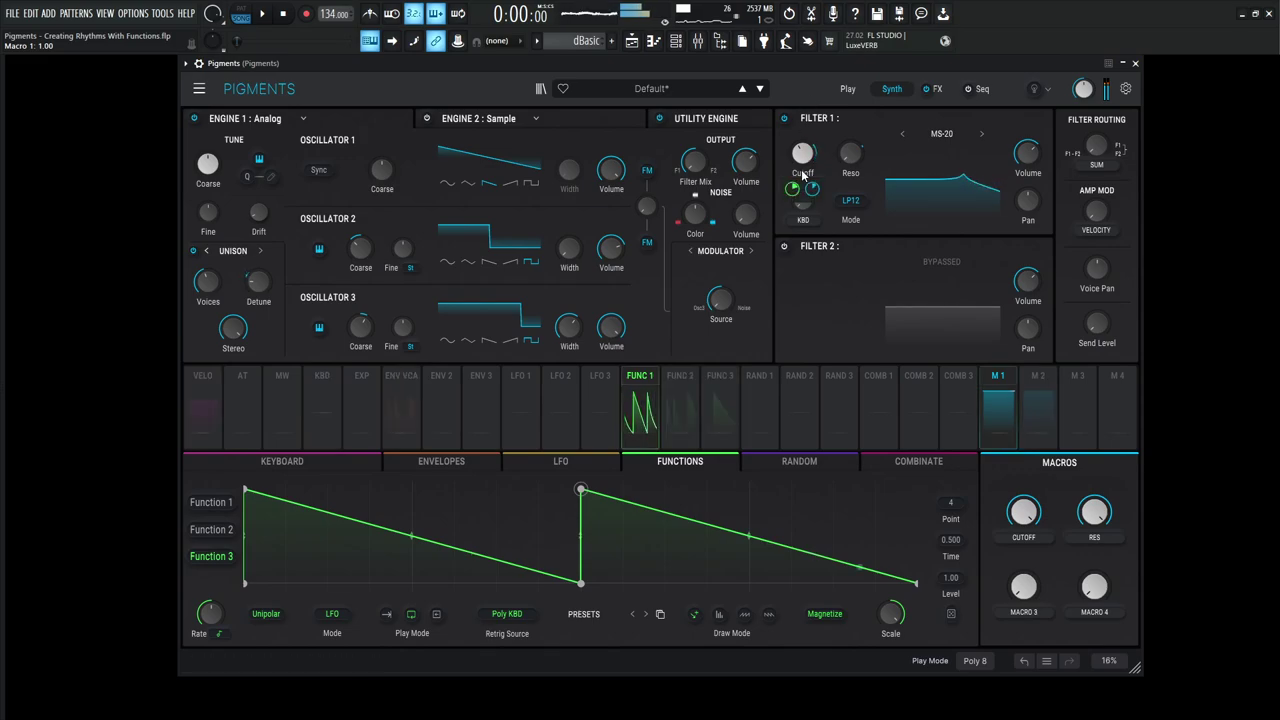
mouse_move(815, 190)
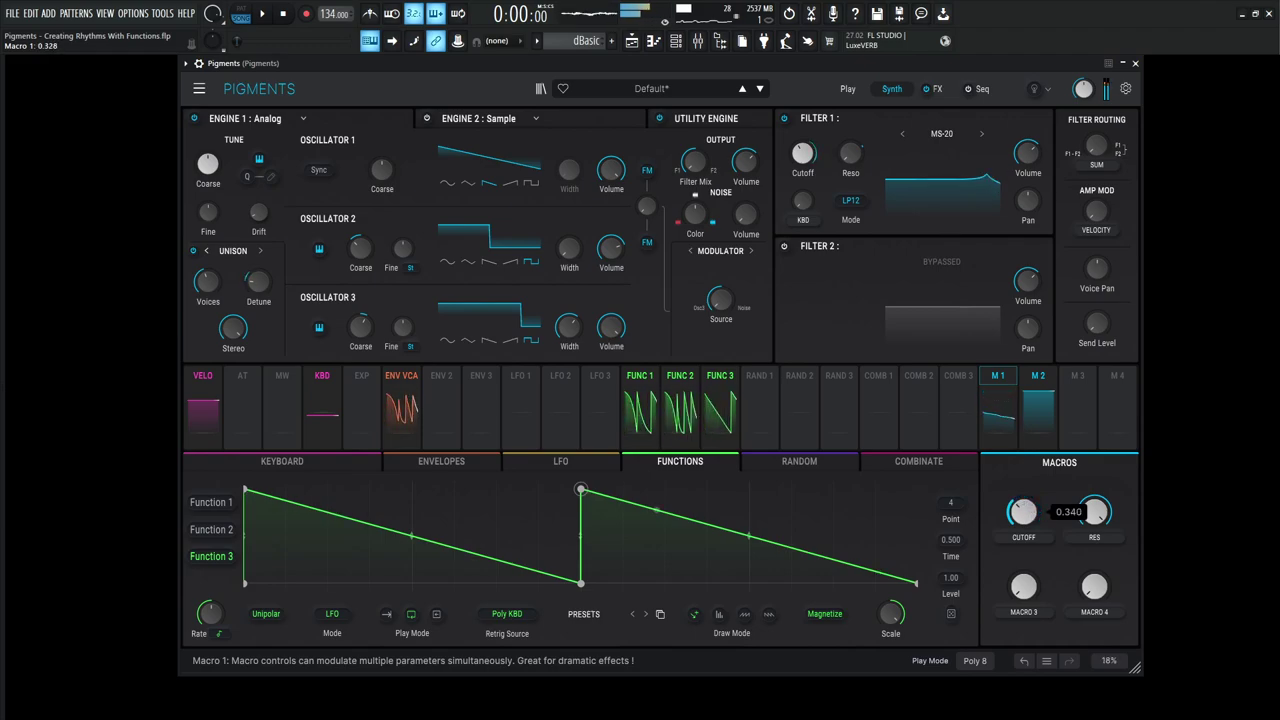
left_click_drag(1028, 510, 1028, 512)
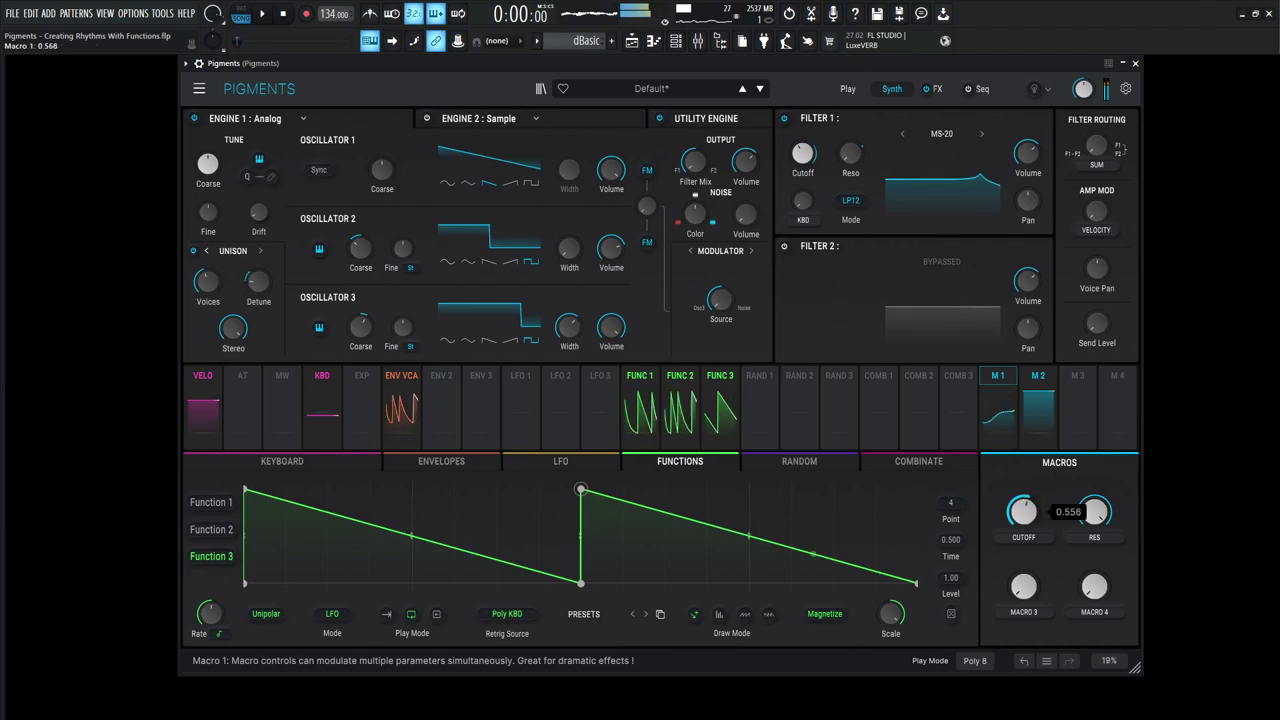
left_click_drag(1023, 512, 1094, 532)
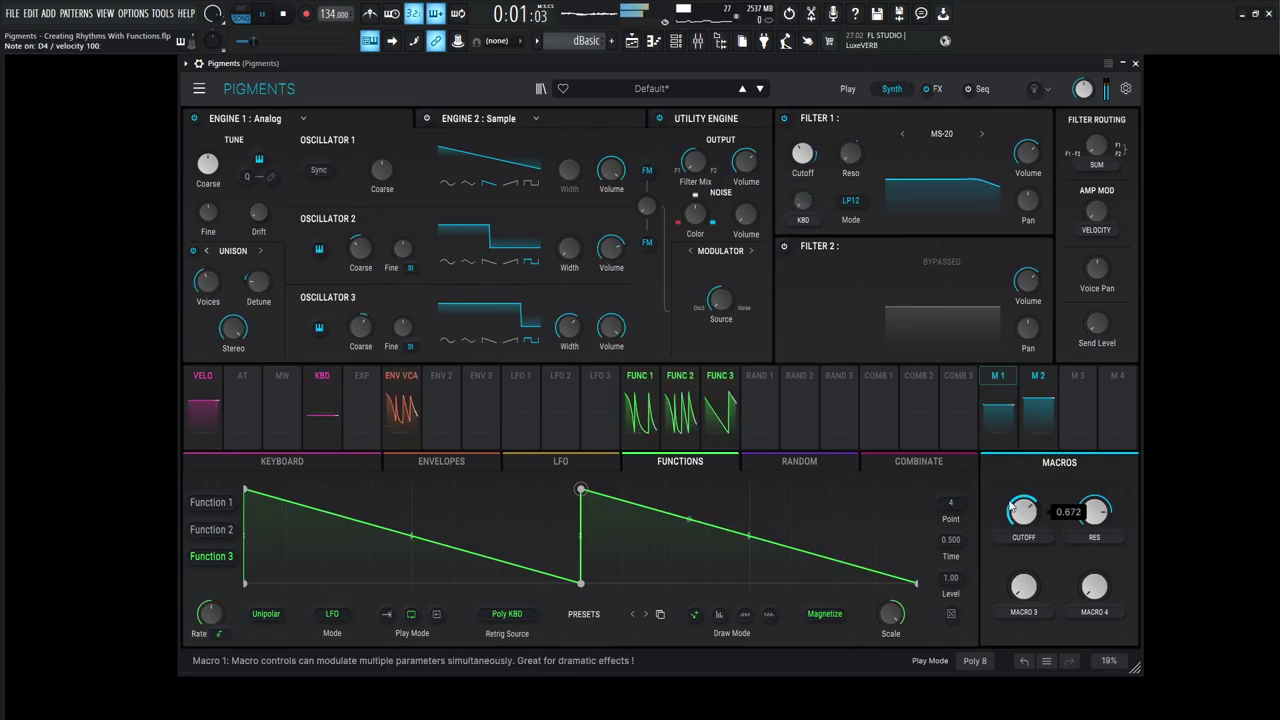
left_click_drag(1012, 508, 1012, 525)
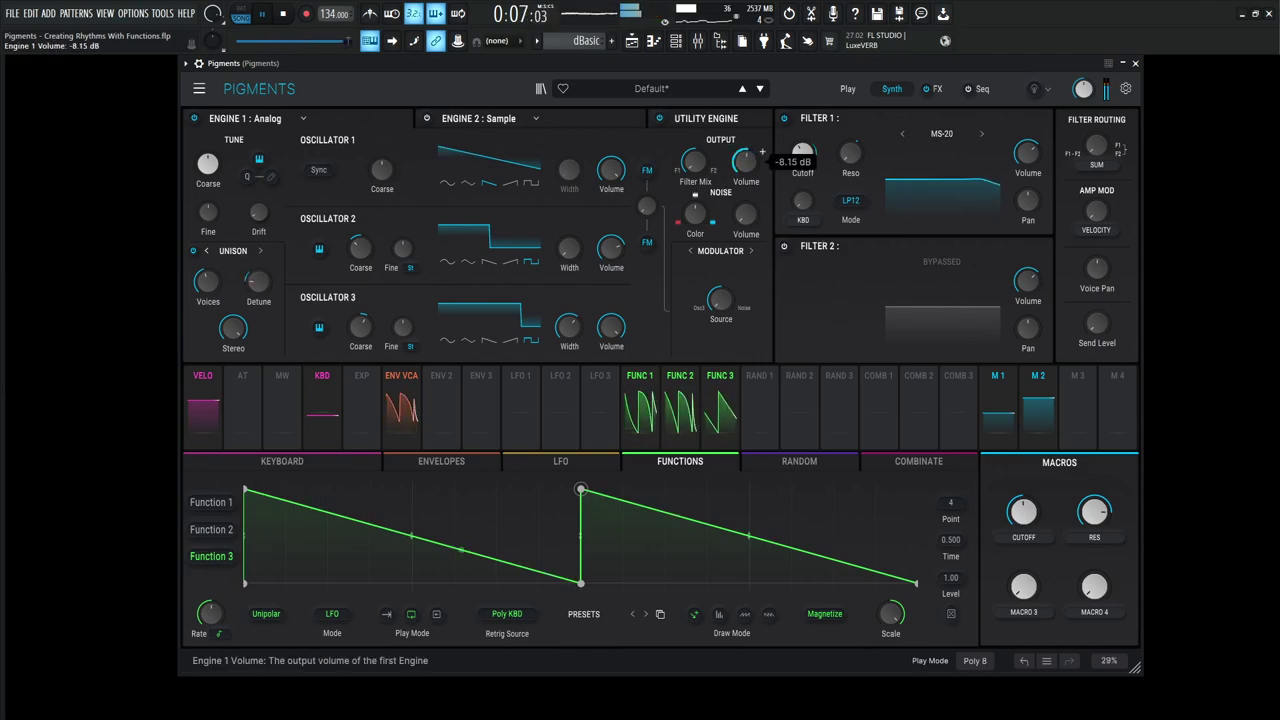
key("space")
Step: Lower Engine 1's output volume to -70.0 dB, modulate it with Macro 3 named eg1vol, and try out the macro
mouse_move(745, 161)
left_mouse_down()
mouse_move(745, 174)
mouse_move(753, 152)
left_mouse_up()
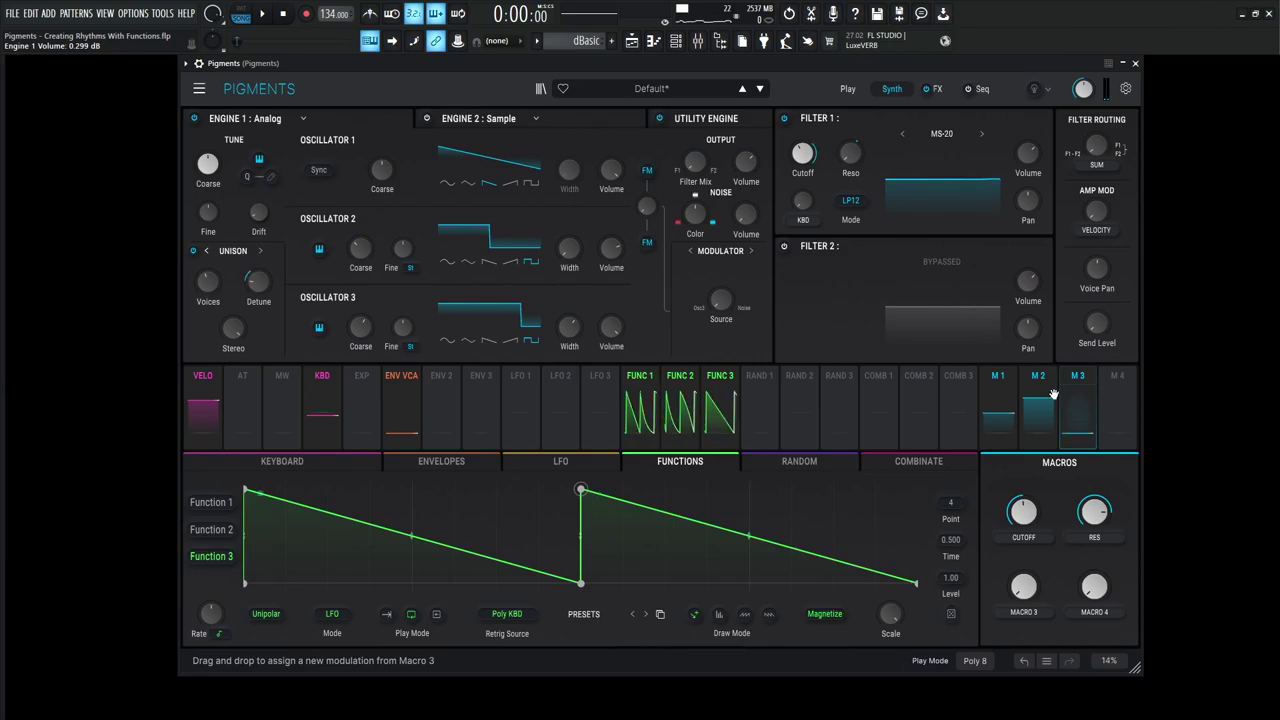
left_click_drag(1052, 395, 748, 168)
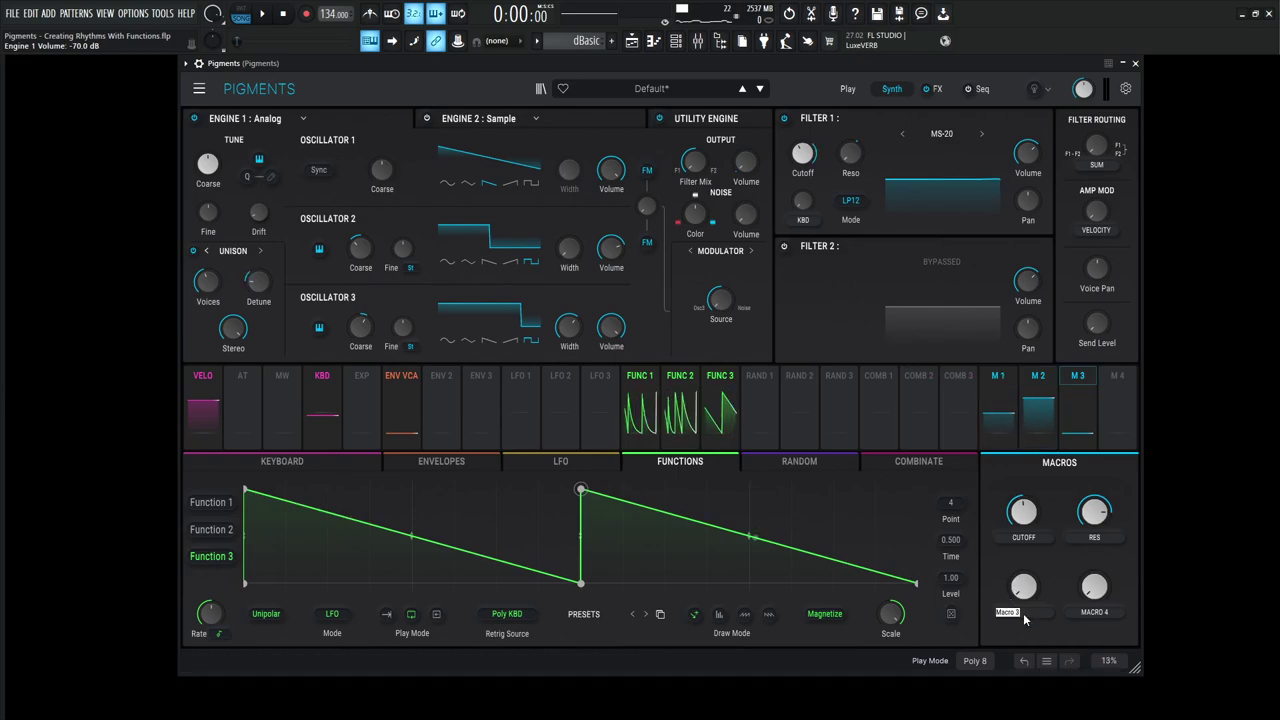
type("e")
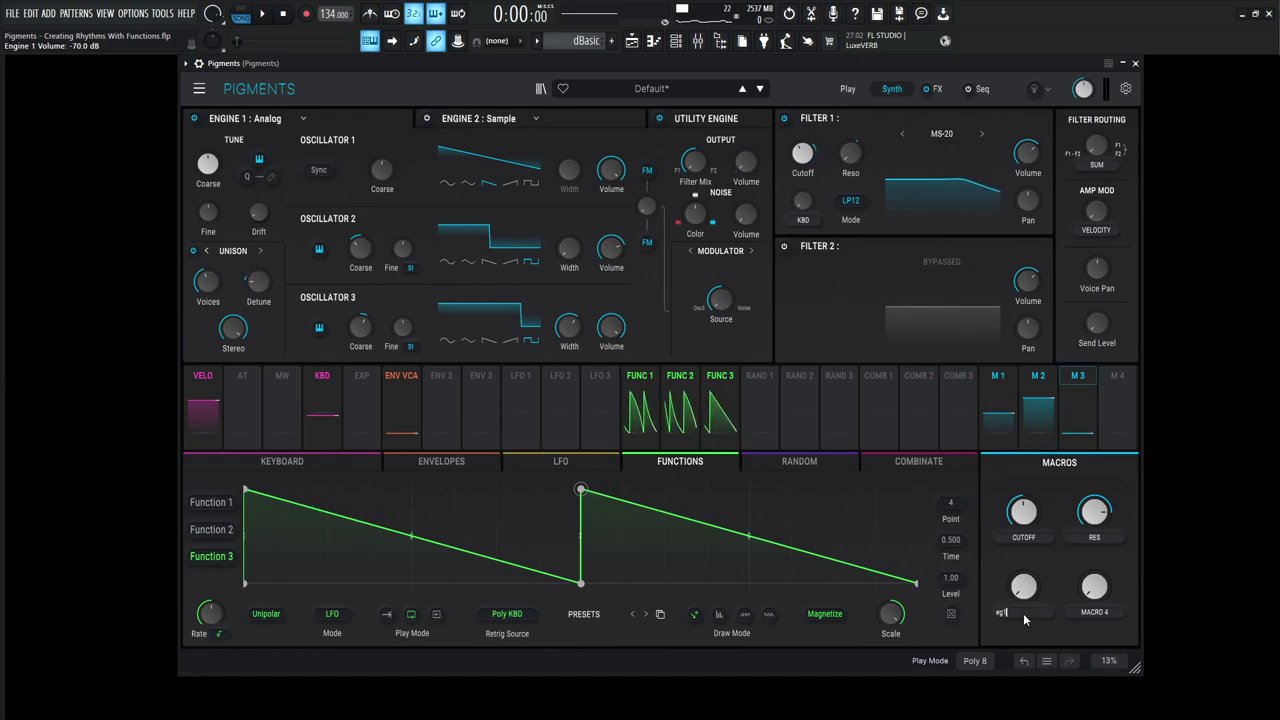
type("g1vol")
key("Return")
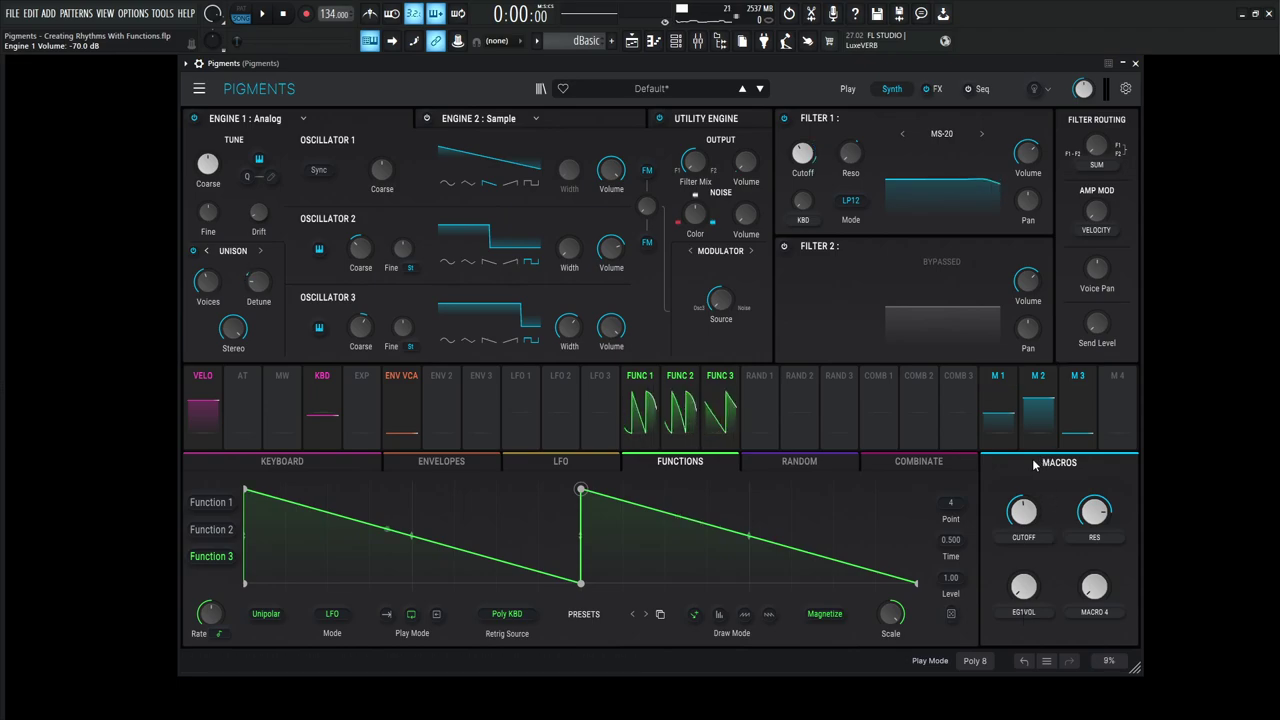
mouse_move(1022, 590)
left_mouse_down()
mouse_move(1018, 614)
mouse_move(1018, 563)
mouse_move(1018, 655)
mouse_move(1018, 565)
mouse_move(1018, 597)
left_mouse_up()
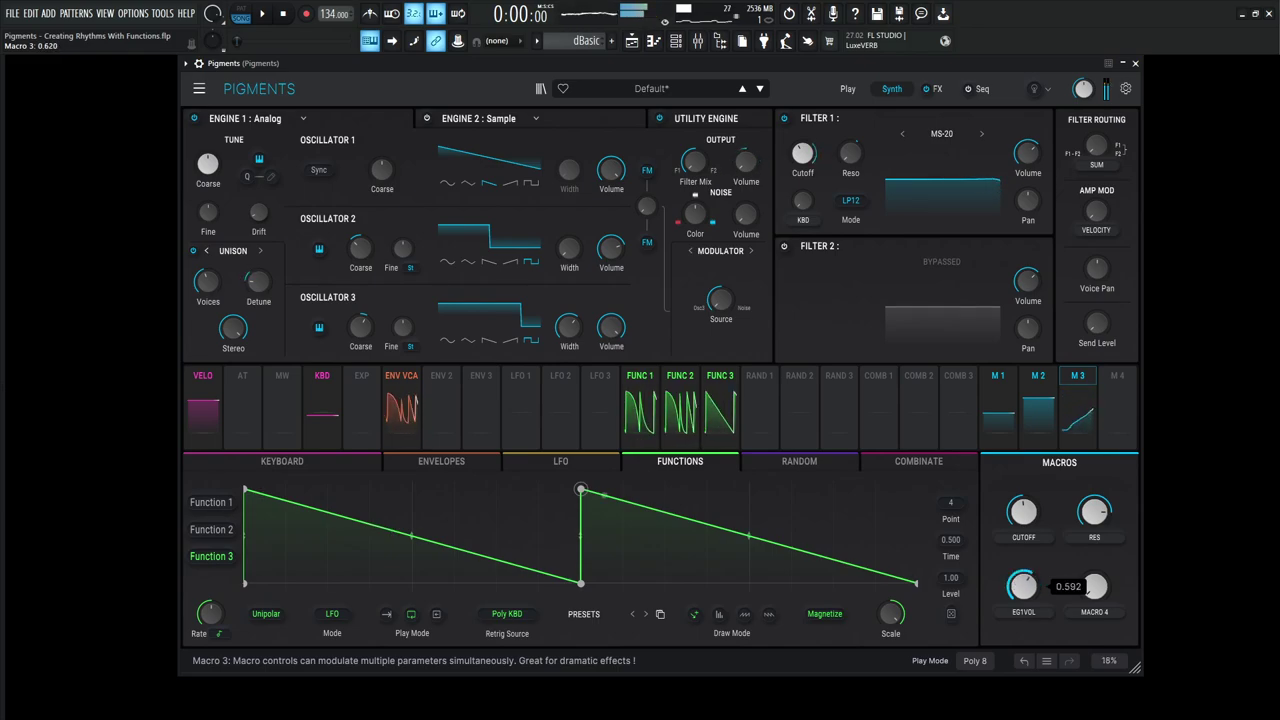
Step: Remove Macro 3's modulation of Engine 1's volume and rename the macro back to macro 3
left_click(1075, 390)
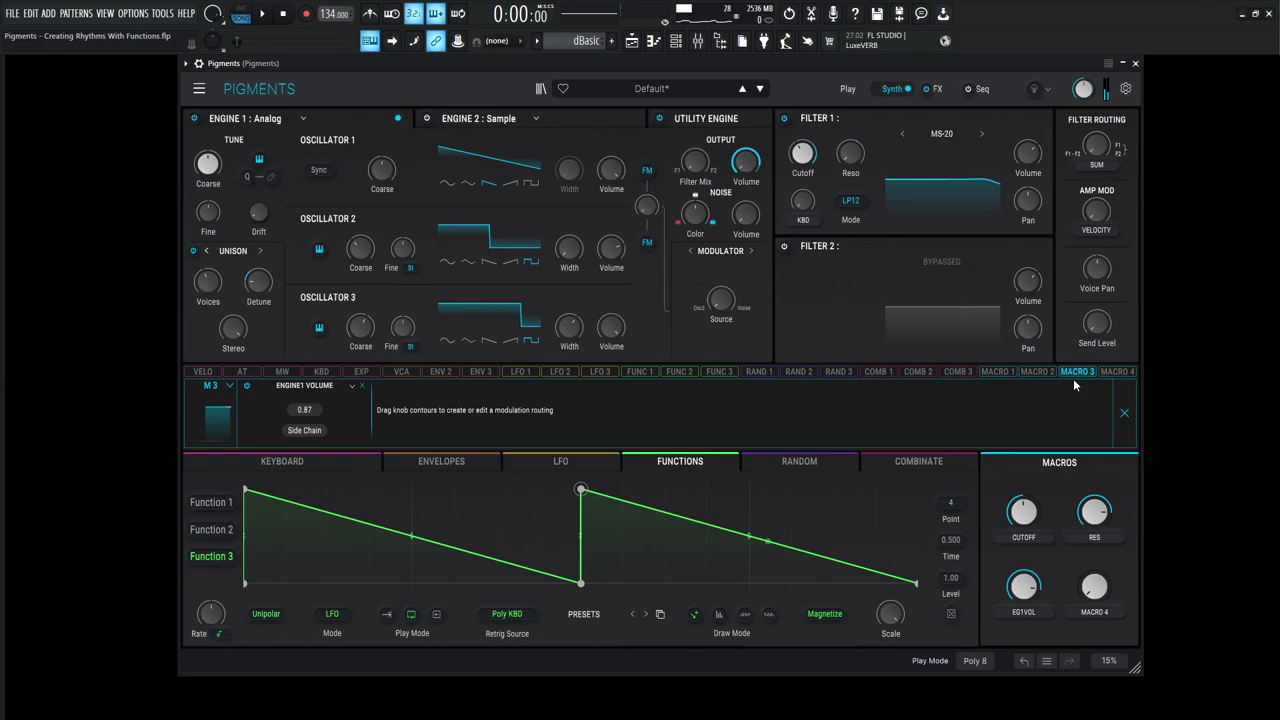
left_click(361, 387)
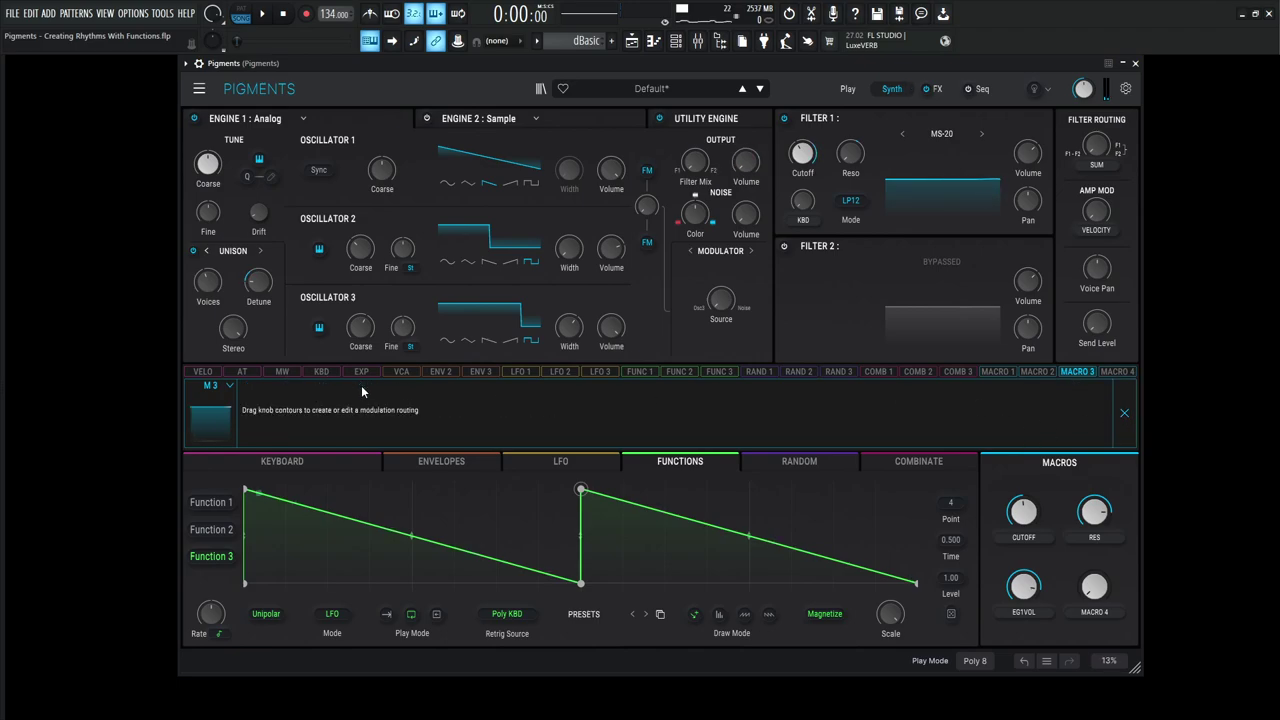
left_click(1030, 614)
type("macro 3")
key("Return")
left_click(1123, 412)
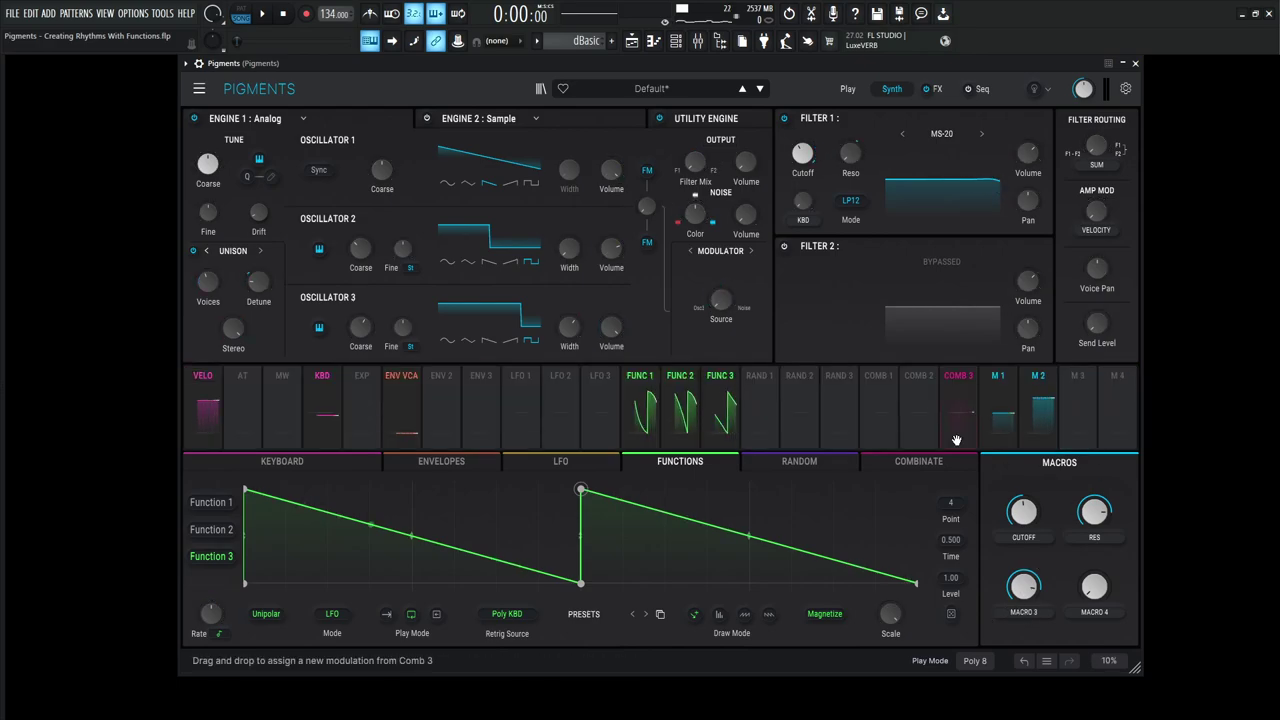
Step: Modulate Function 1's rate with Macro 3 and sweep the macro while auditioning notes
left_click(230, 503)
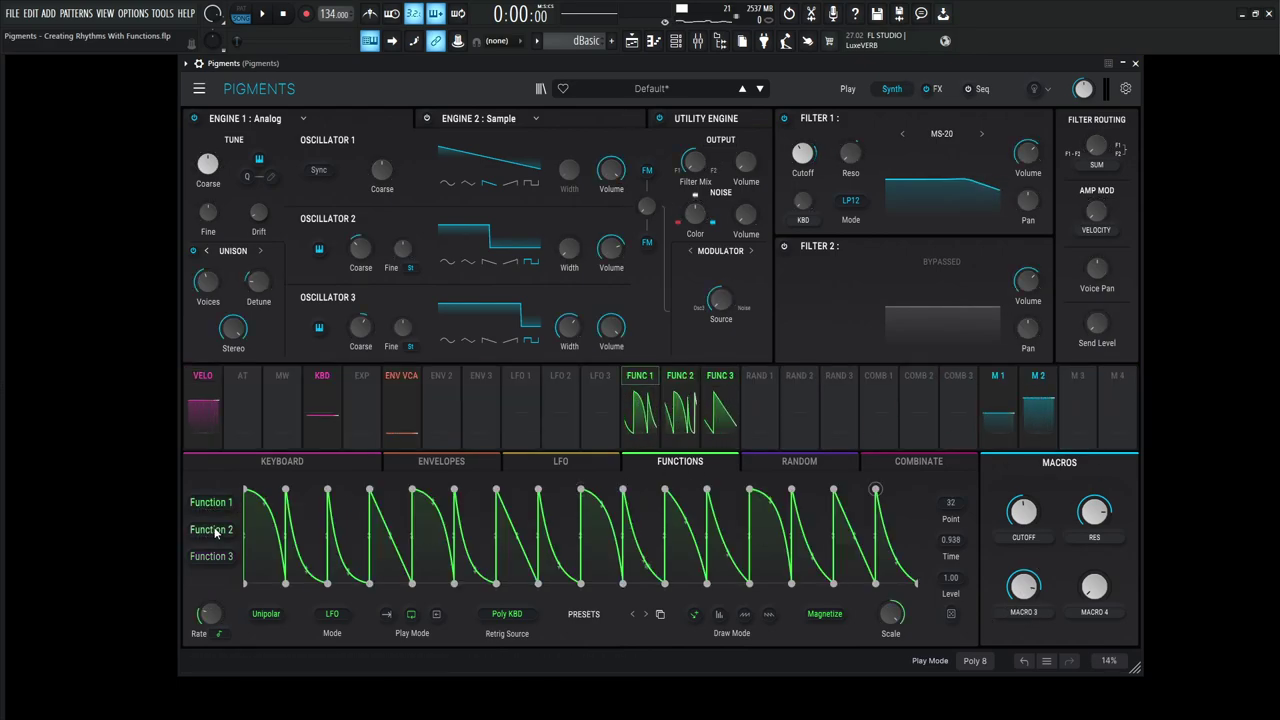
left_click(205, 556)
left_click(214, 529)
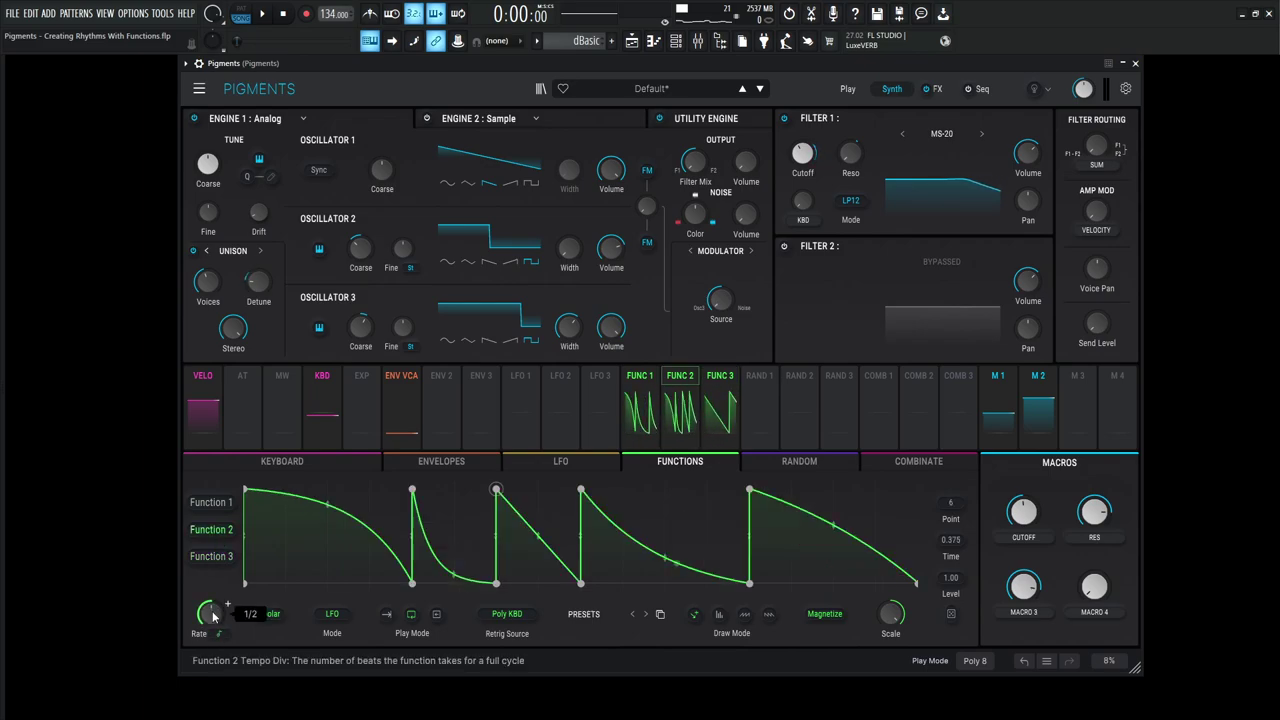
left_click(218, 505)
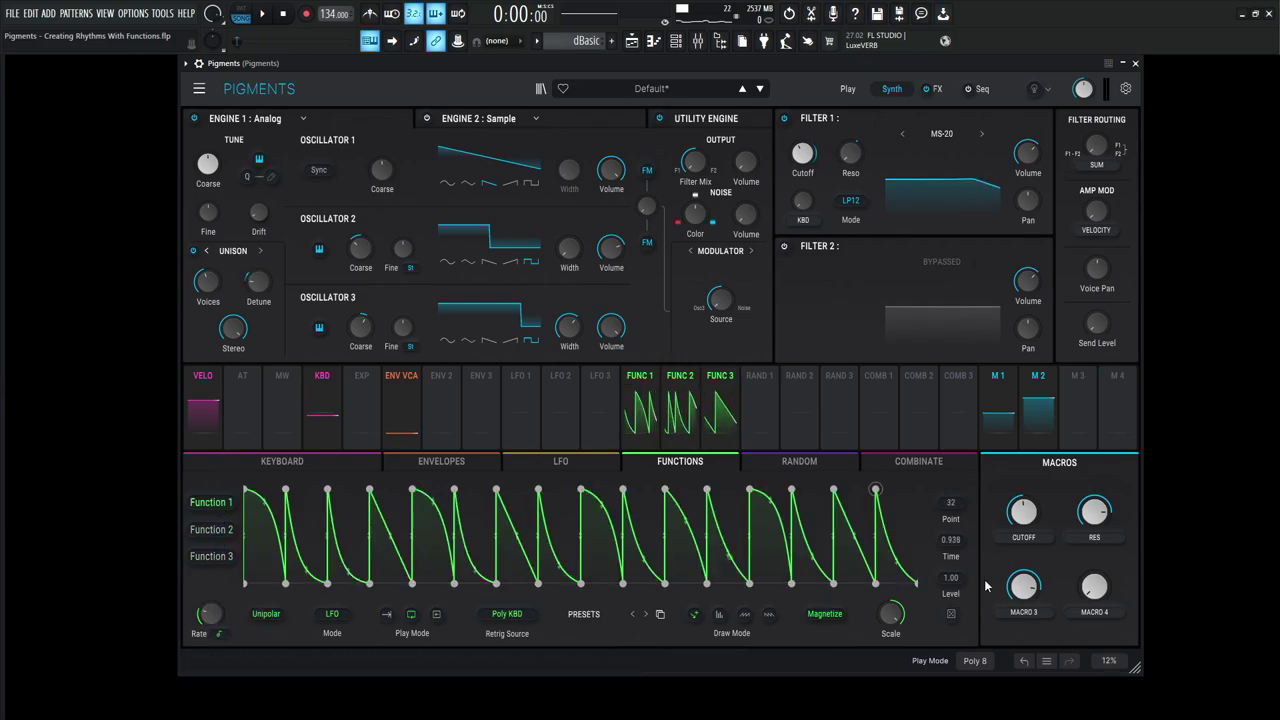
left_click_drag(1080, 412, 210, 612)
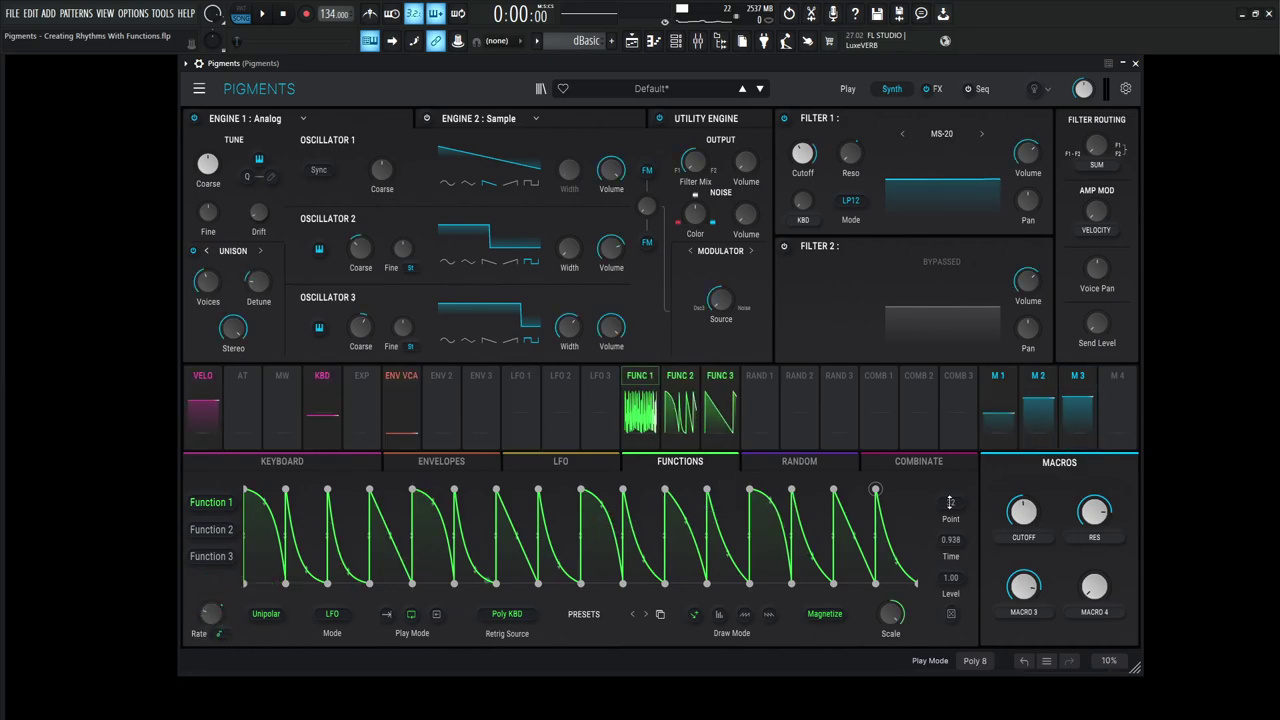
left_click_drag(1033, 592, 1038, 536)
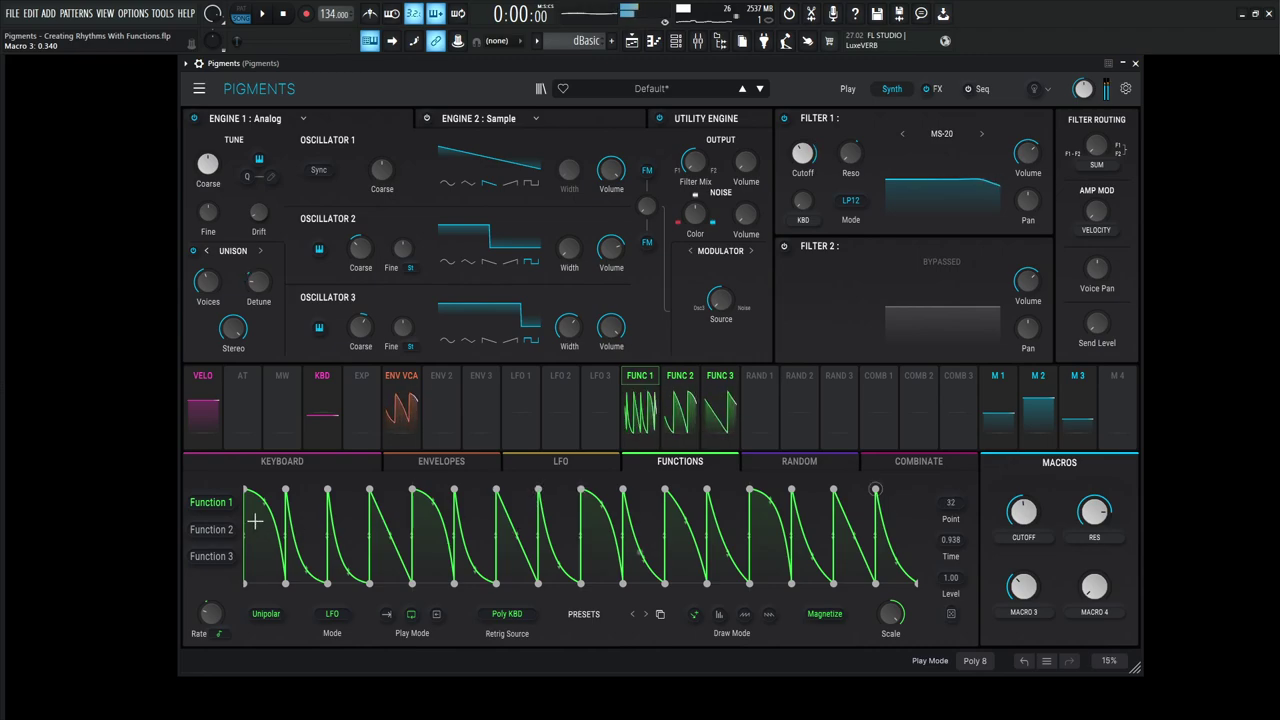
Step: Modulate Function 2's rate with Macro 3 as well, try out the macro, and save the project
left_click(211, 529)
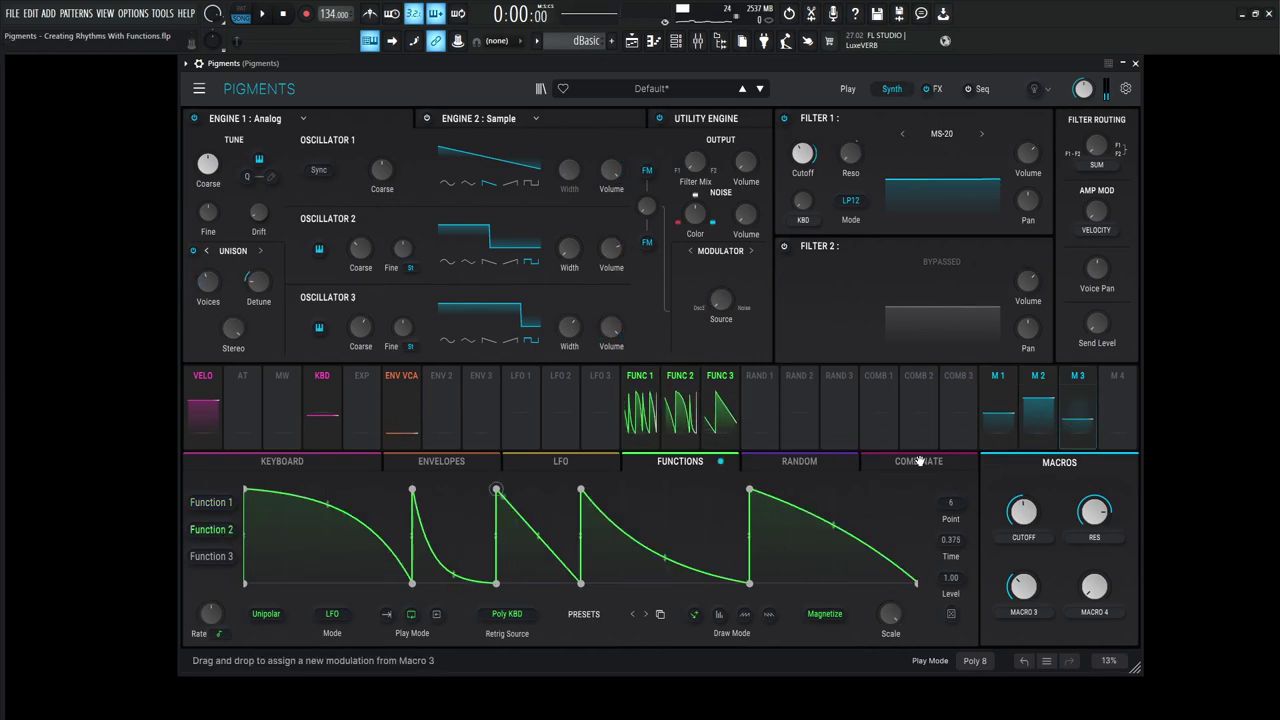
left_click_drag(211, 607, 210, 610)
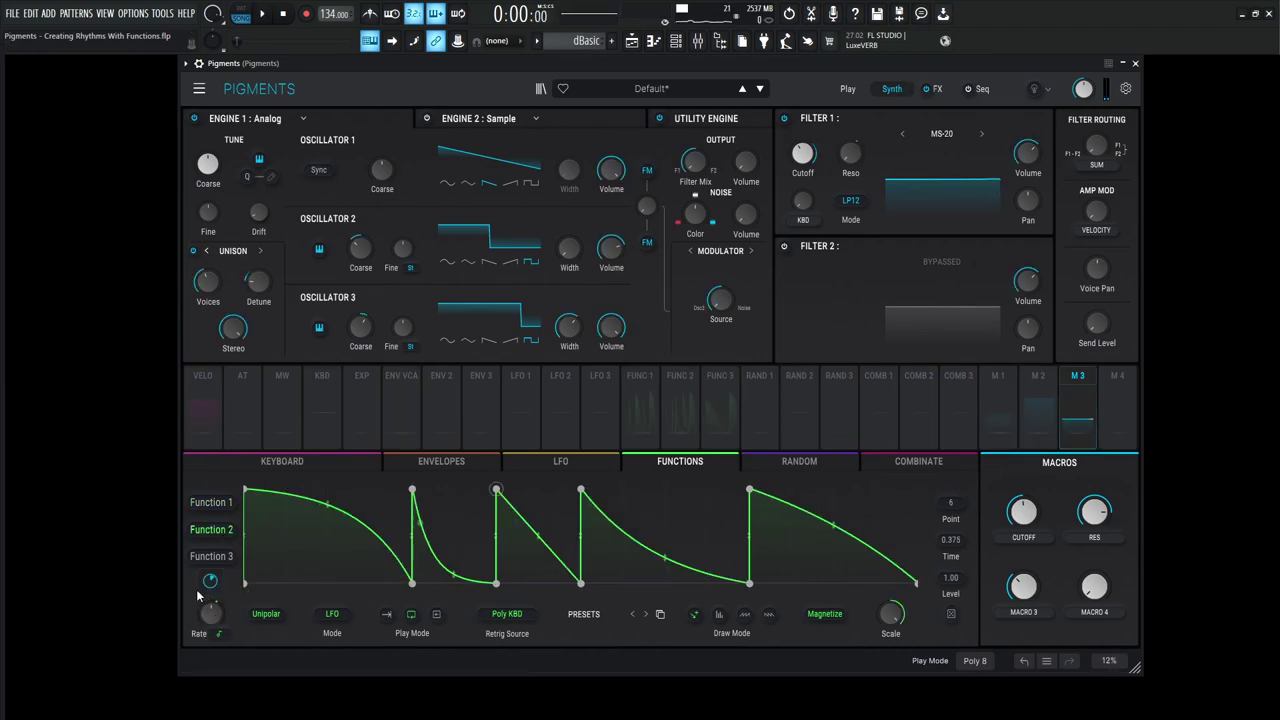
left_click_drag(1021, 586, 1021, 596)
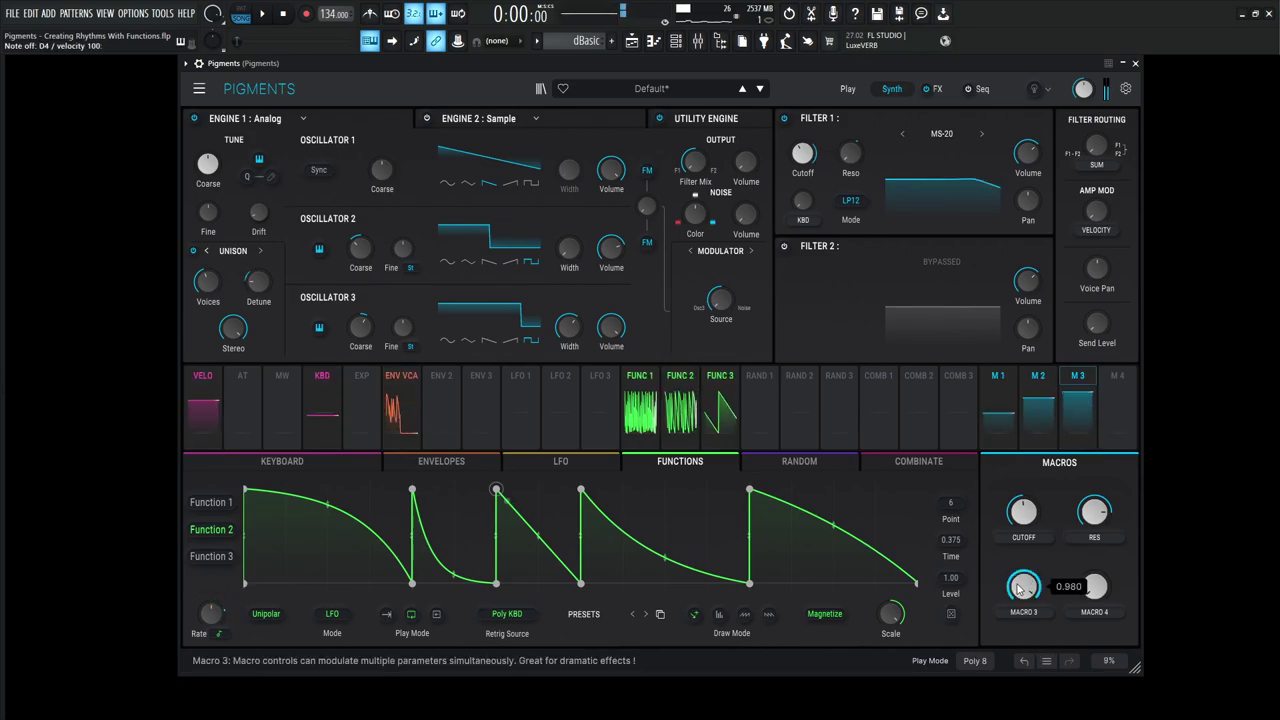
key("ctrl+s")
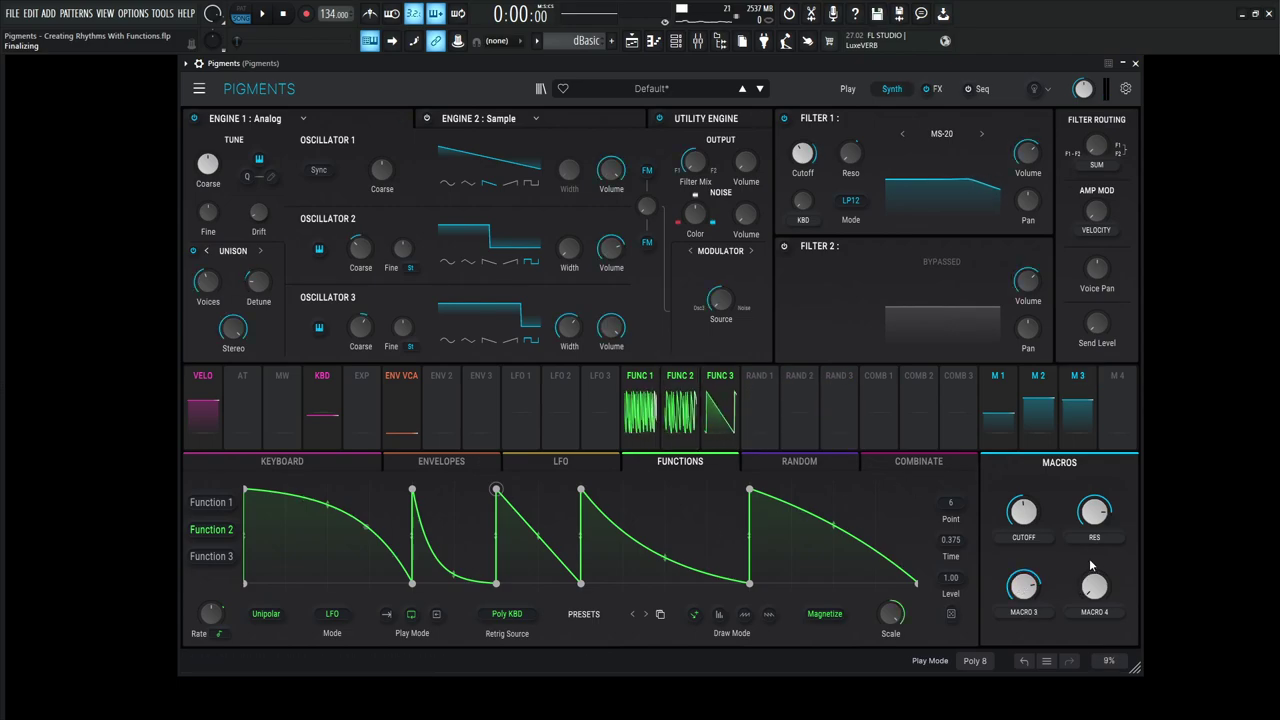
Step: Play the pattern while lowering Macro 3 to about 0.148 and setting Engine 1's volume to -10.9 dB
key("space")
mouse_move(1027, 594)
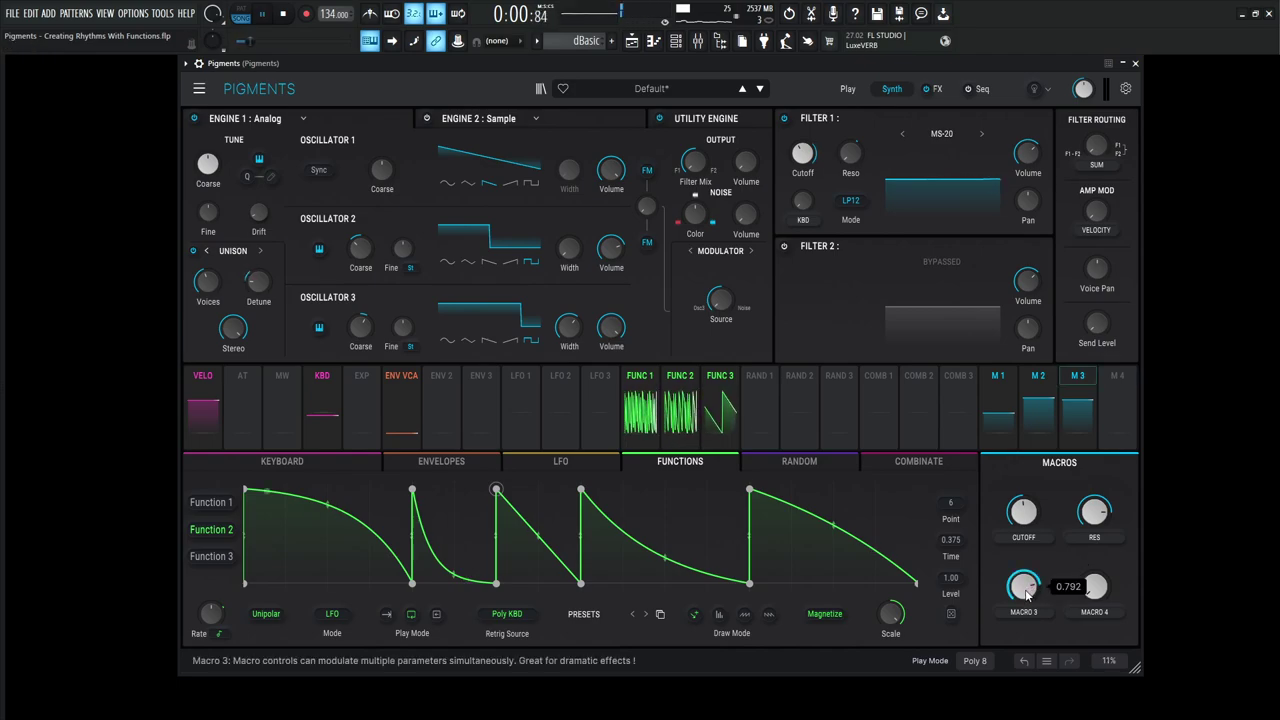
left_click_drag(1026, 591, 1026, 647)
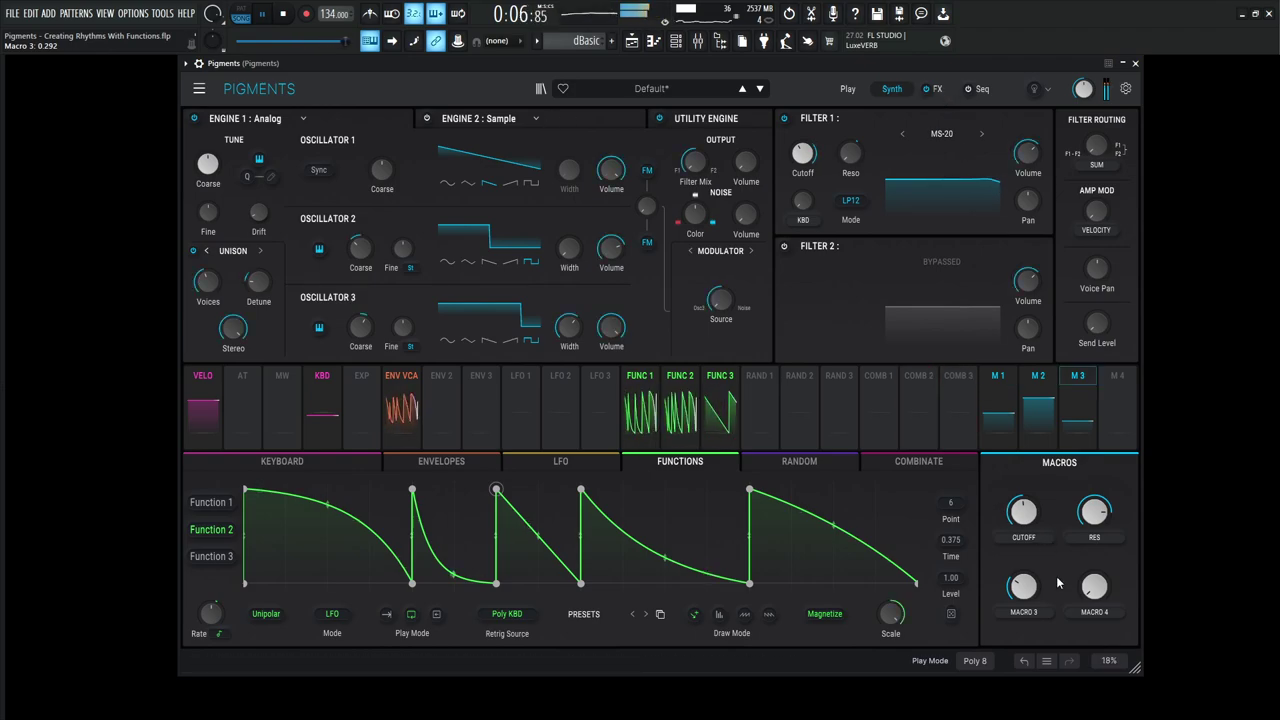
mouse_move(760, 155)
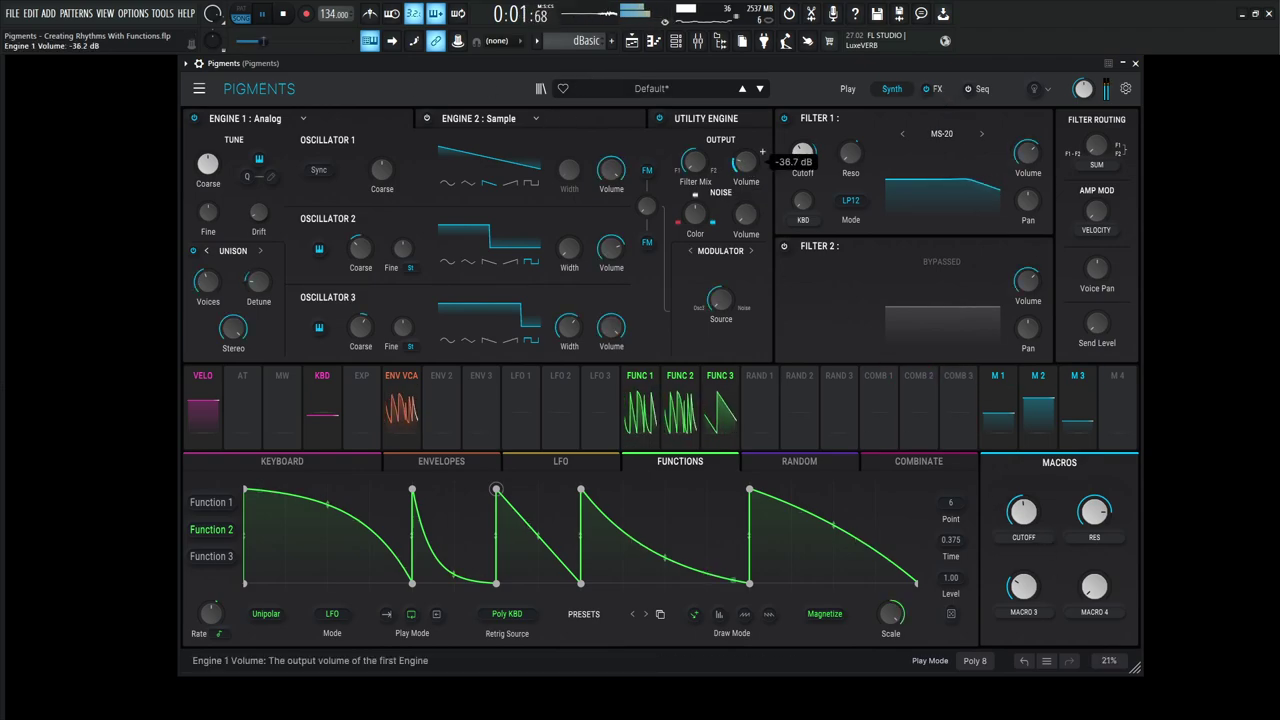
scroll(762, 152, "up", 5)
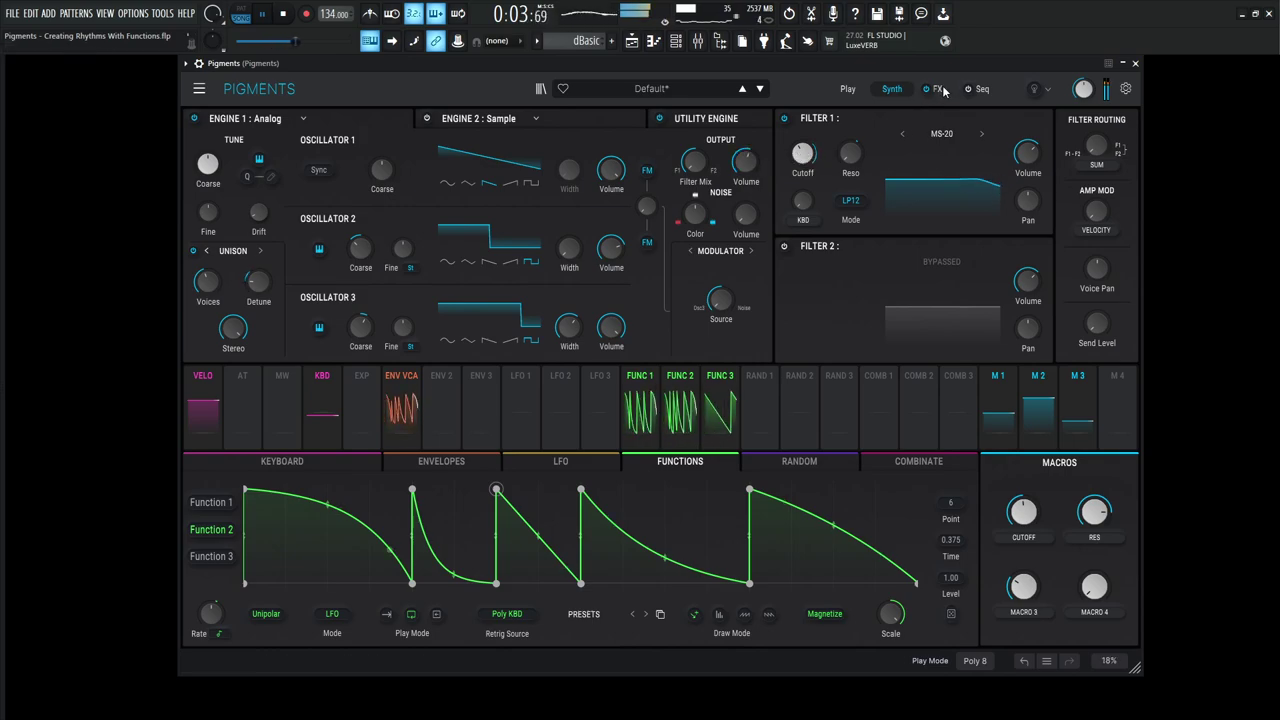
mouse_move(1022, 588)
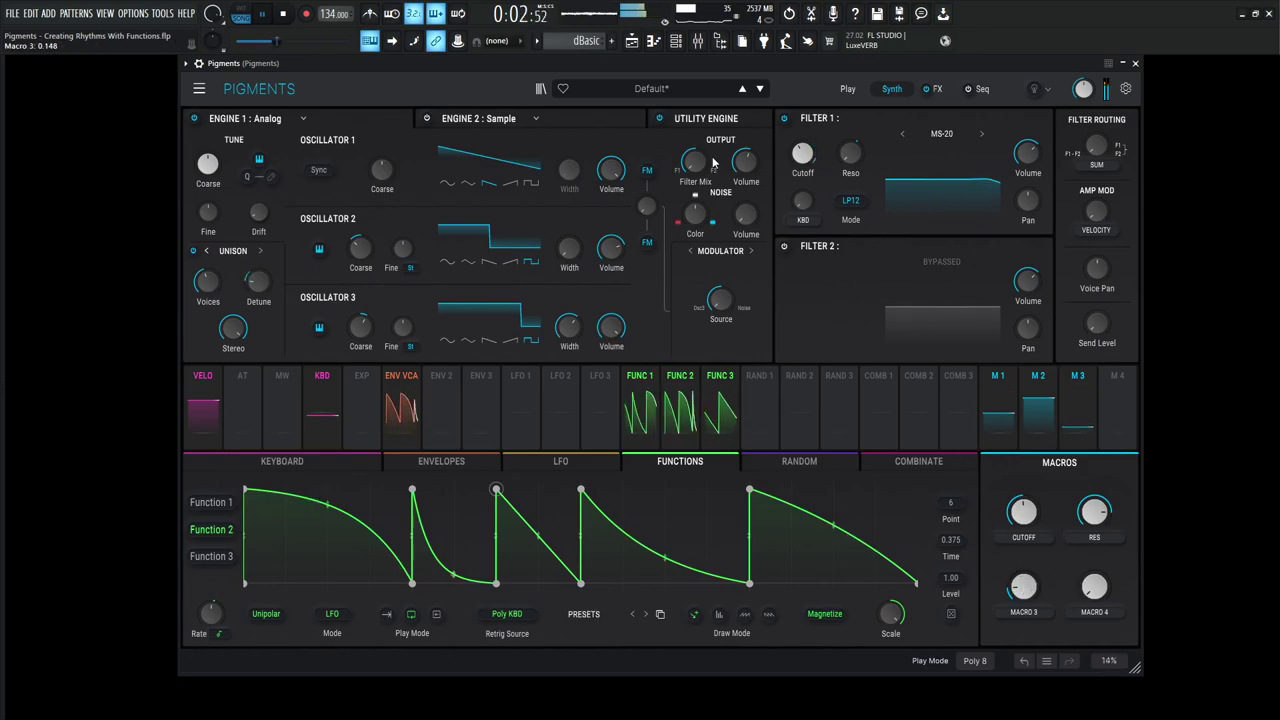
left_click_drag(745, 162, 745, 172)
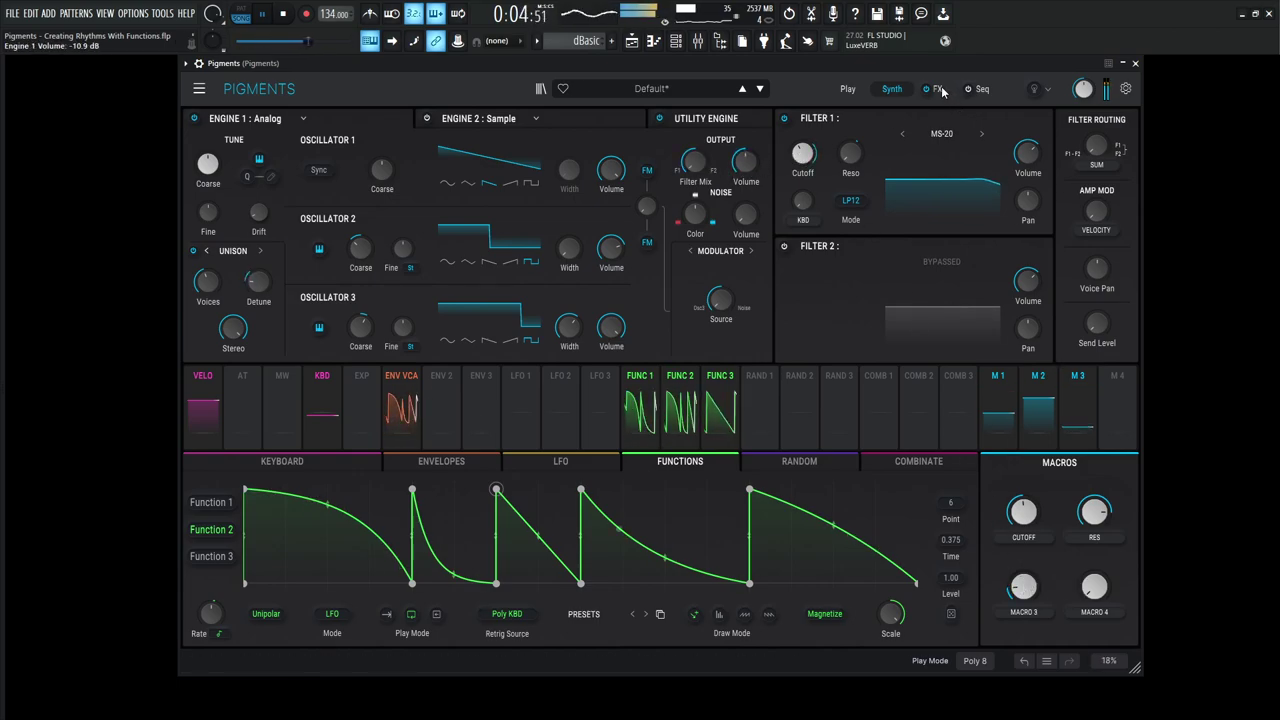
key("space")
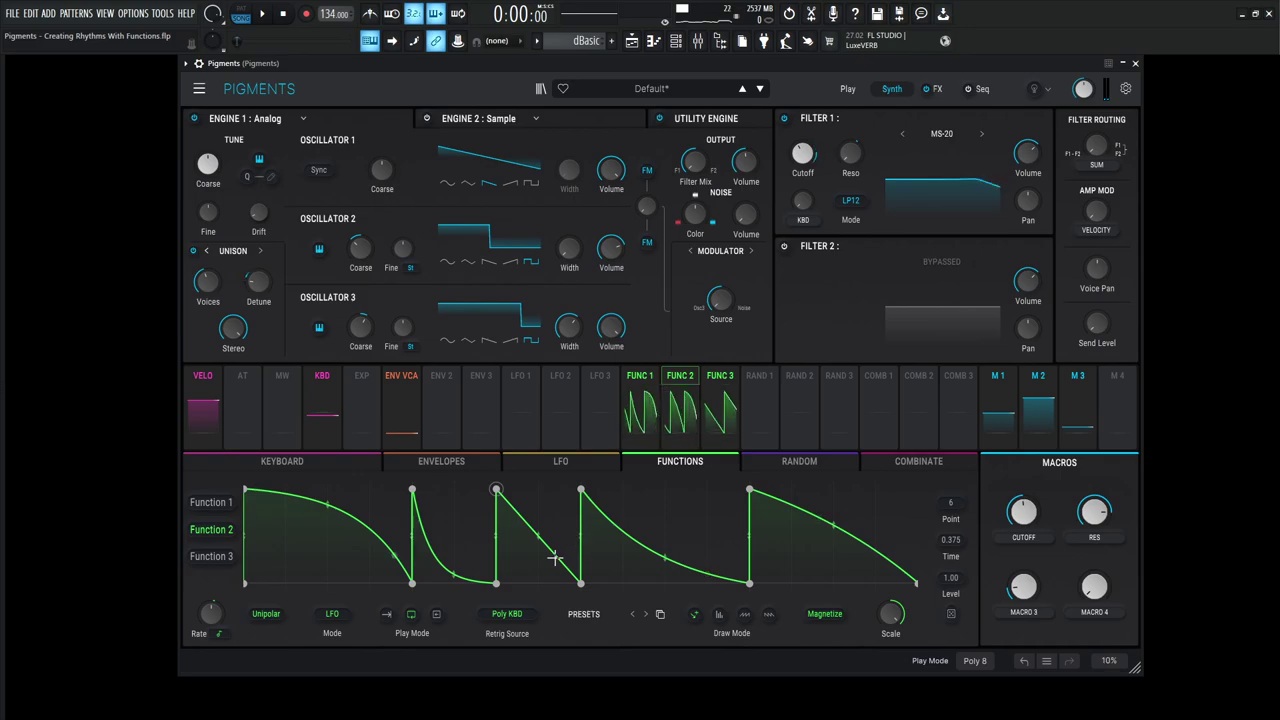
Step: Look over the function presets, Function 1's curve, and the effect types offered for the empty third slot of FX A
left_click(583, 614)
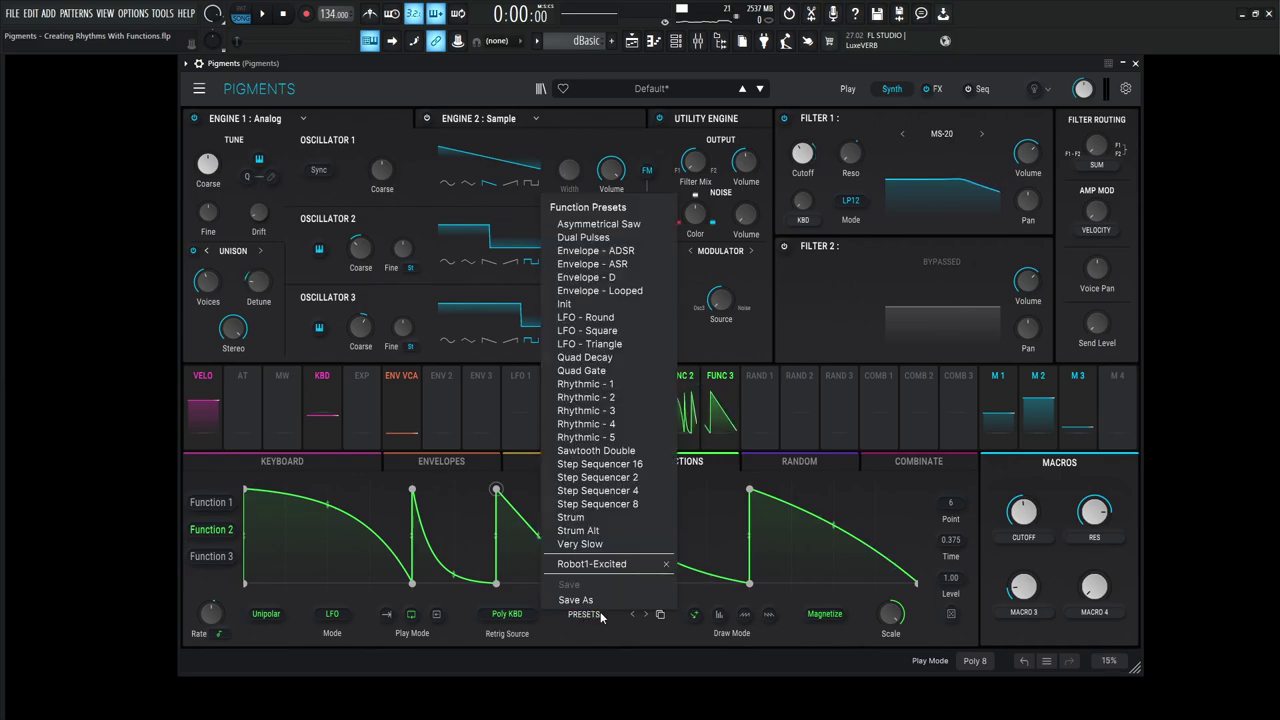
left_click(592, 620)
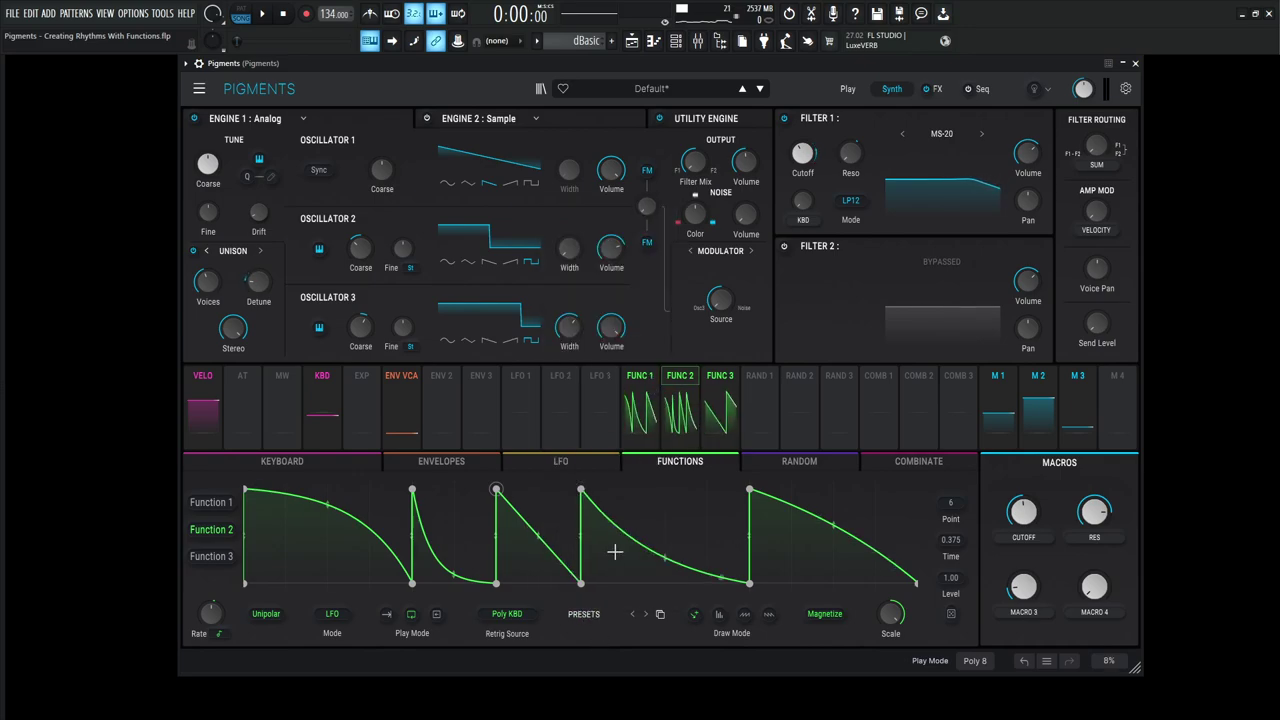
left_click(632, 430)
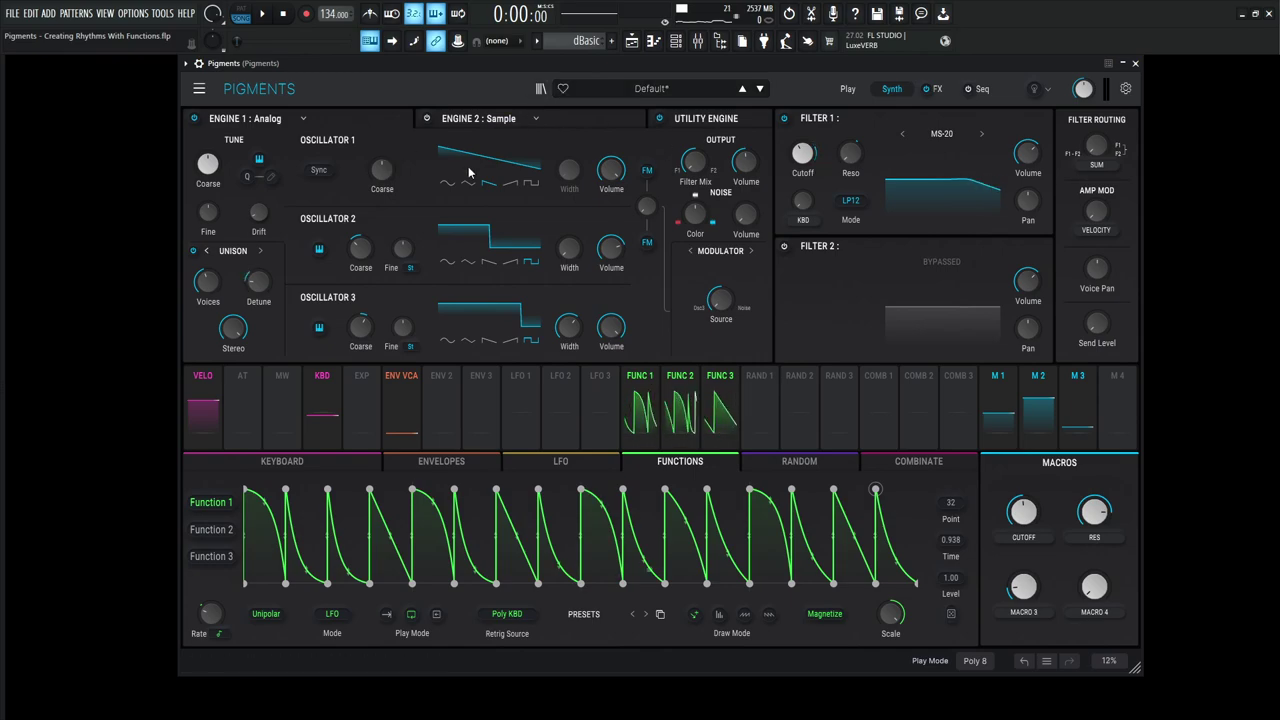
left_click(935, 88)
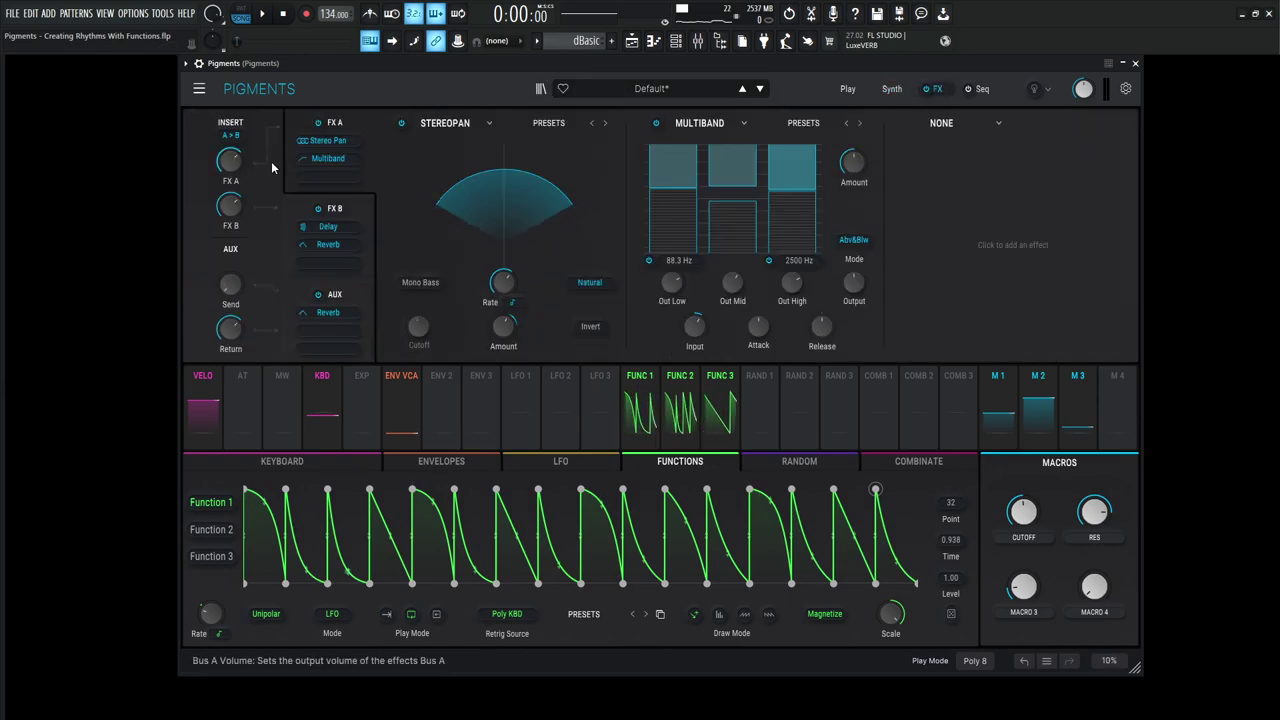
left_click(945, 123)
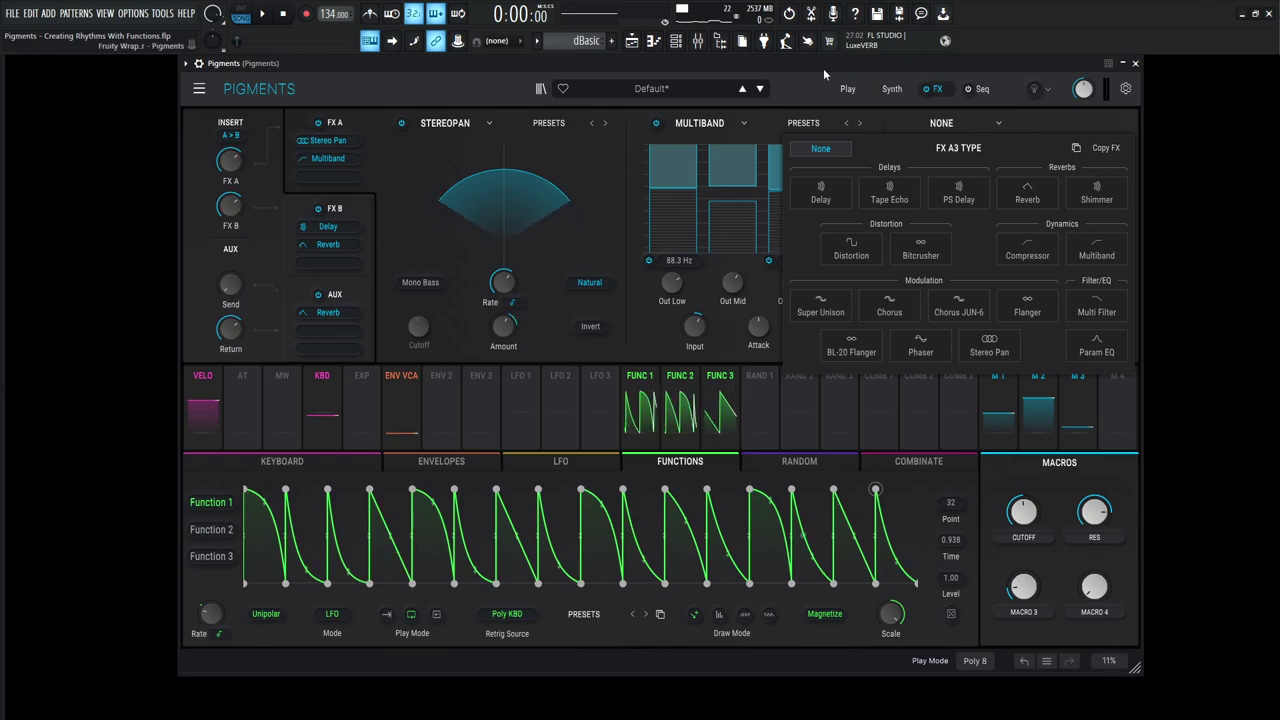
left_click(1034, 89)
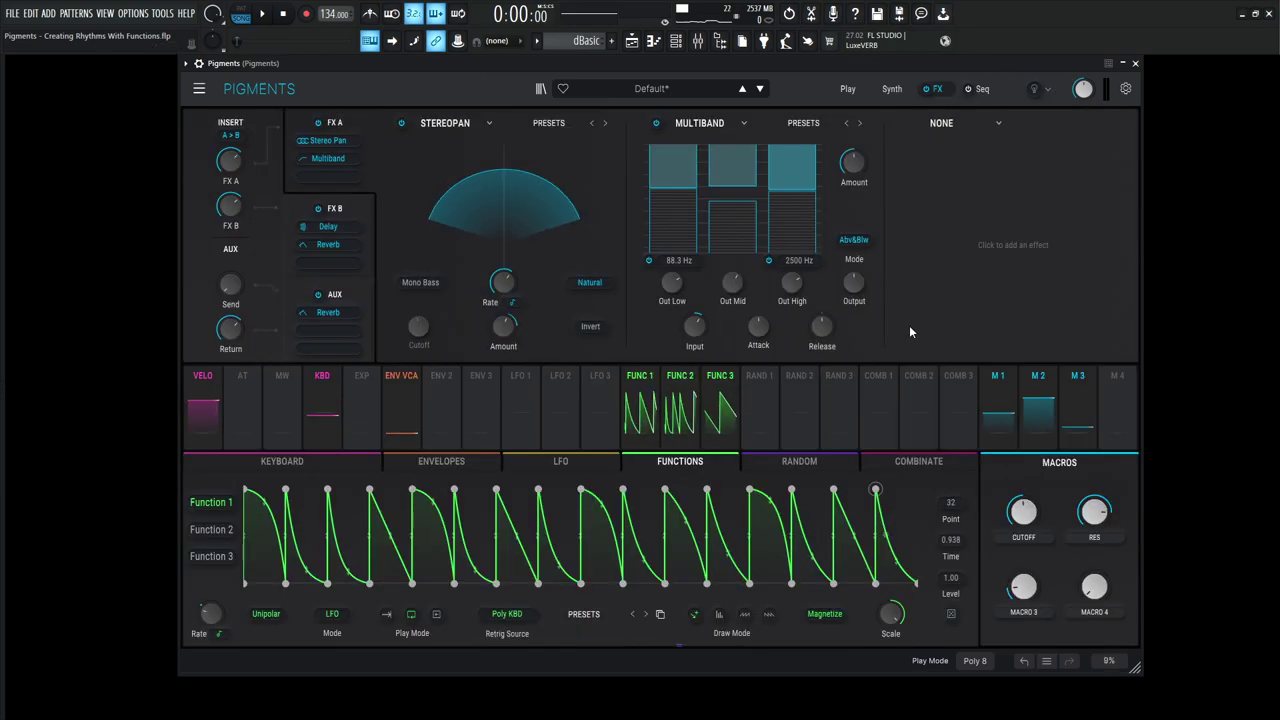
Step: Set up Combinate 1 as a Crossfade with Func 1 as its source and Func 3 as its mod
left_click(887, 415)
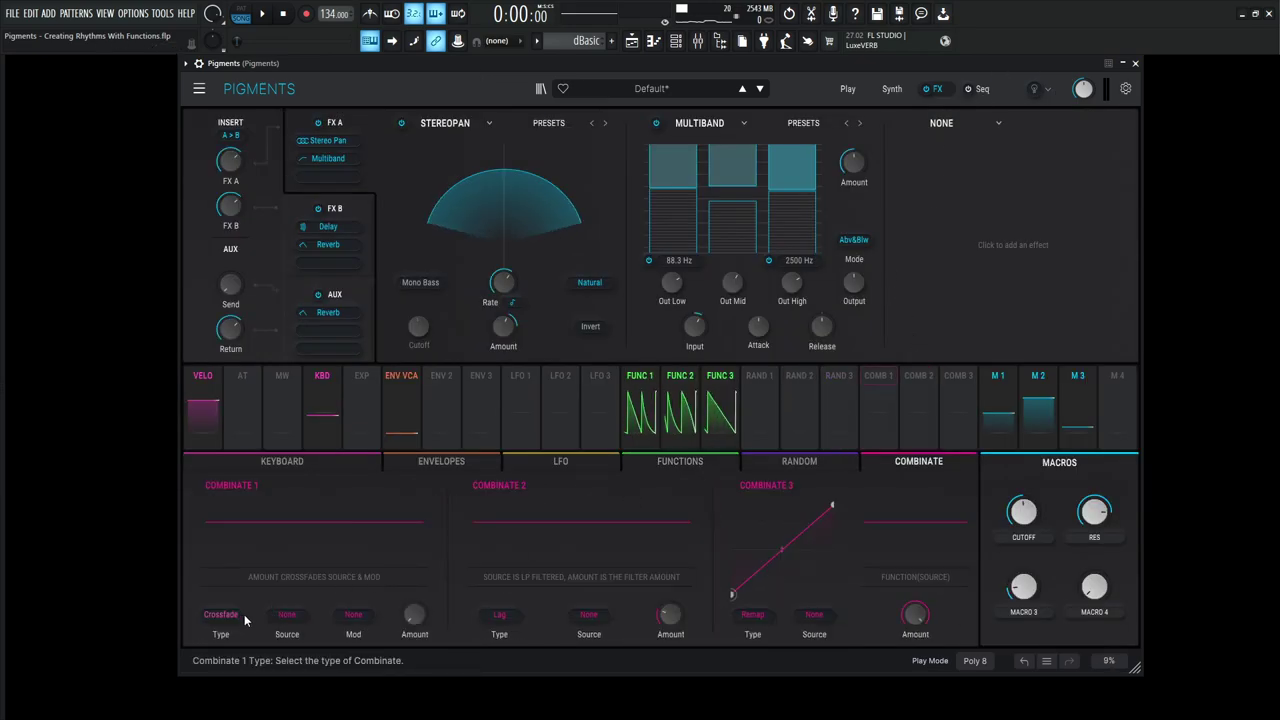
left_click(287, 614)
left_click(310, 500)
left_click(564, 558)
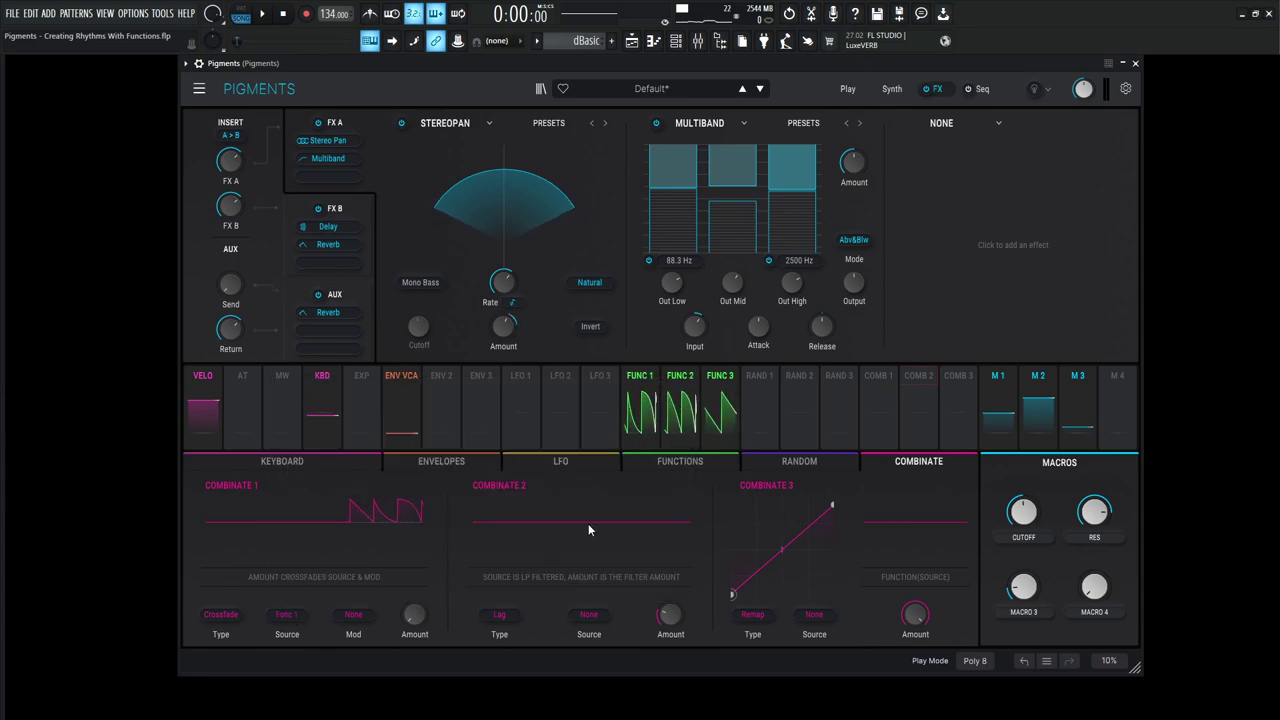
left_click(353, 614)
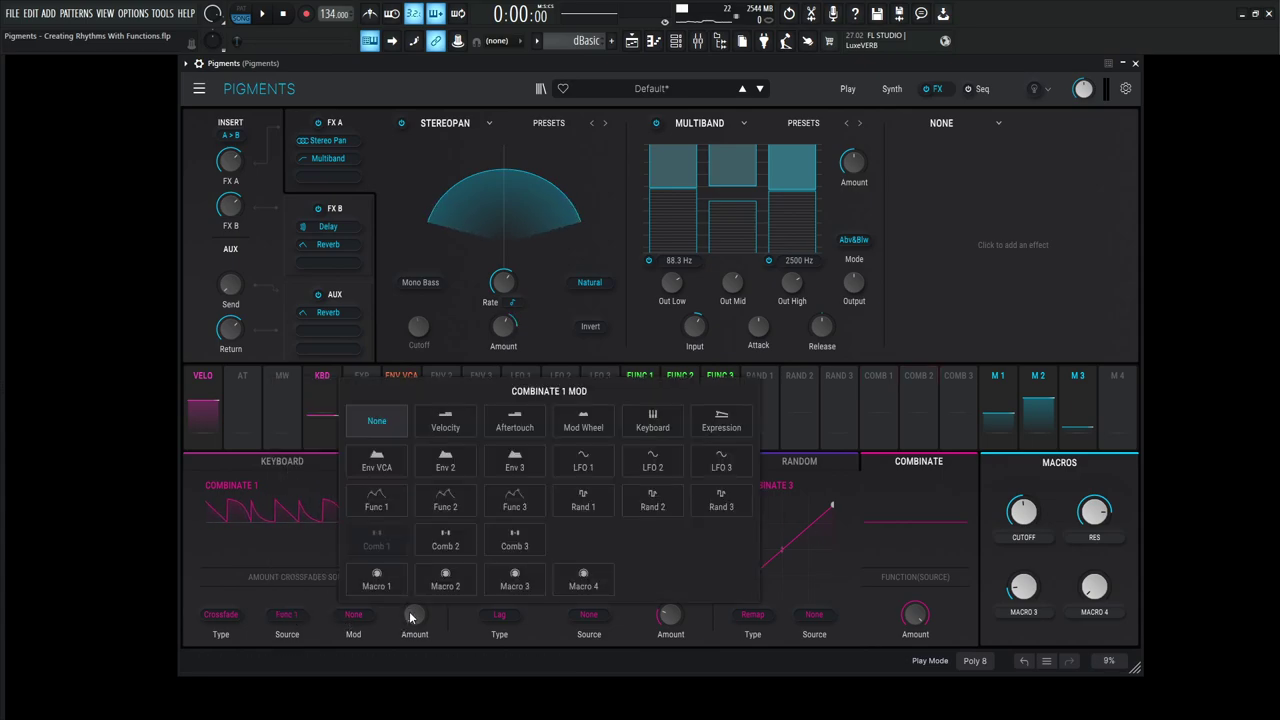
left_click(536, 506)
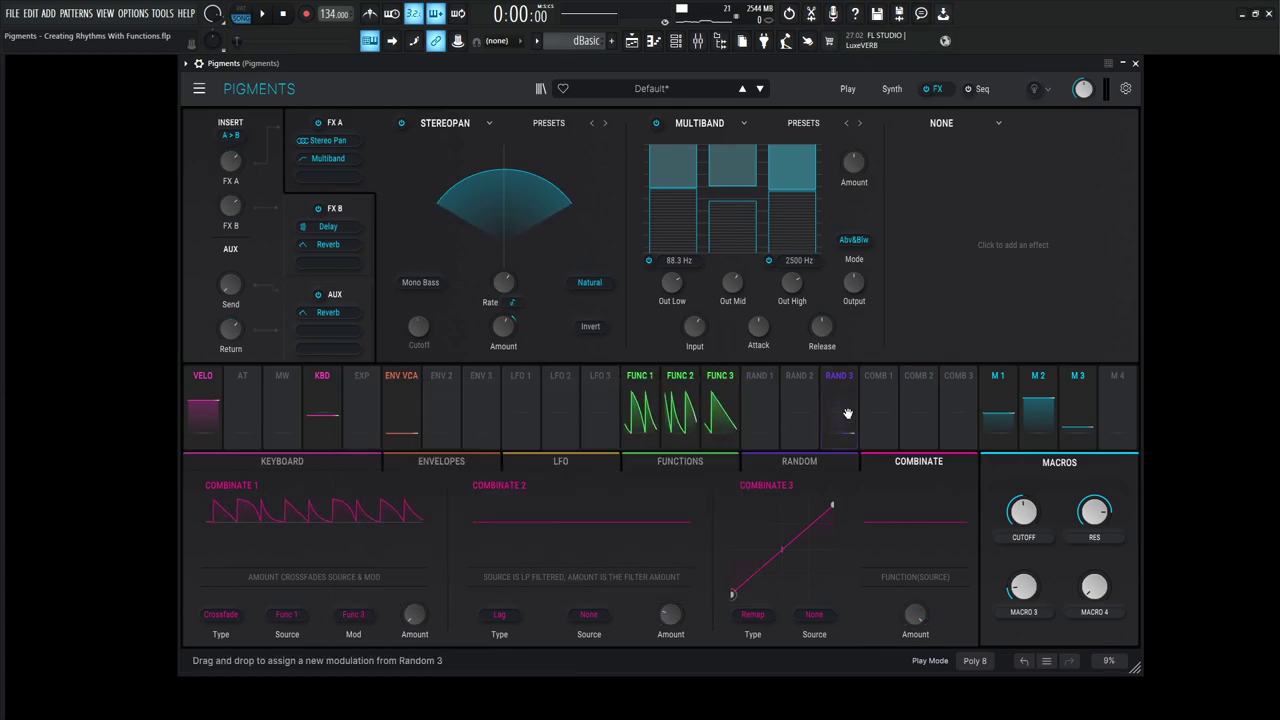
Step: Assign Combinate 1 to Oscillator 2's volume and try its crossfade amount, returning it to 0.000
left_click(891, 89)
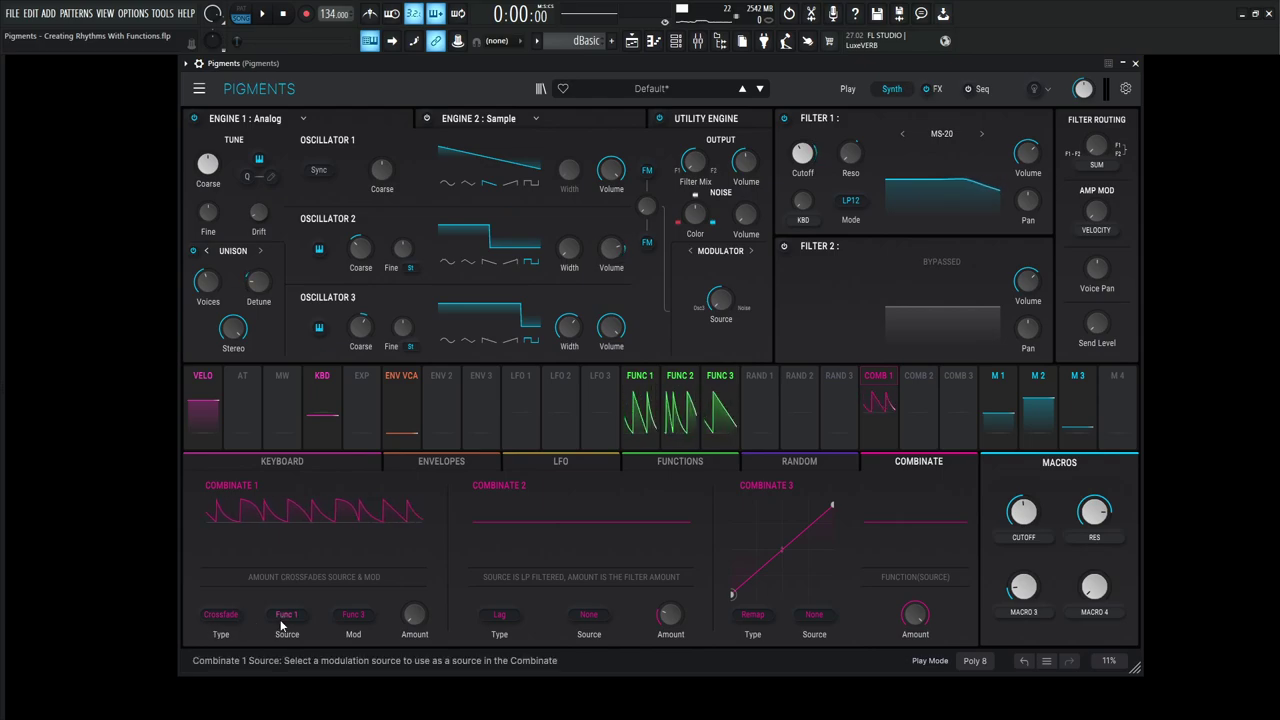
scroll(430, 604, "up", 2)
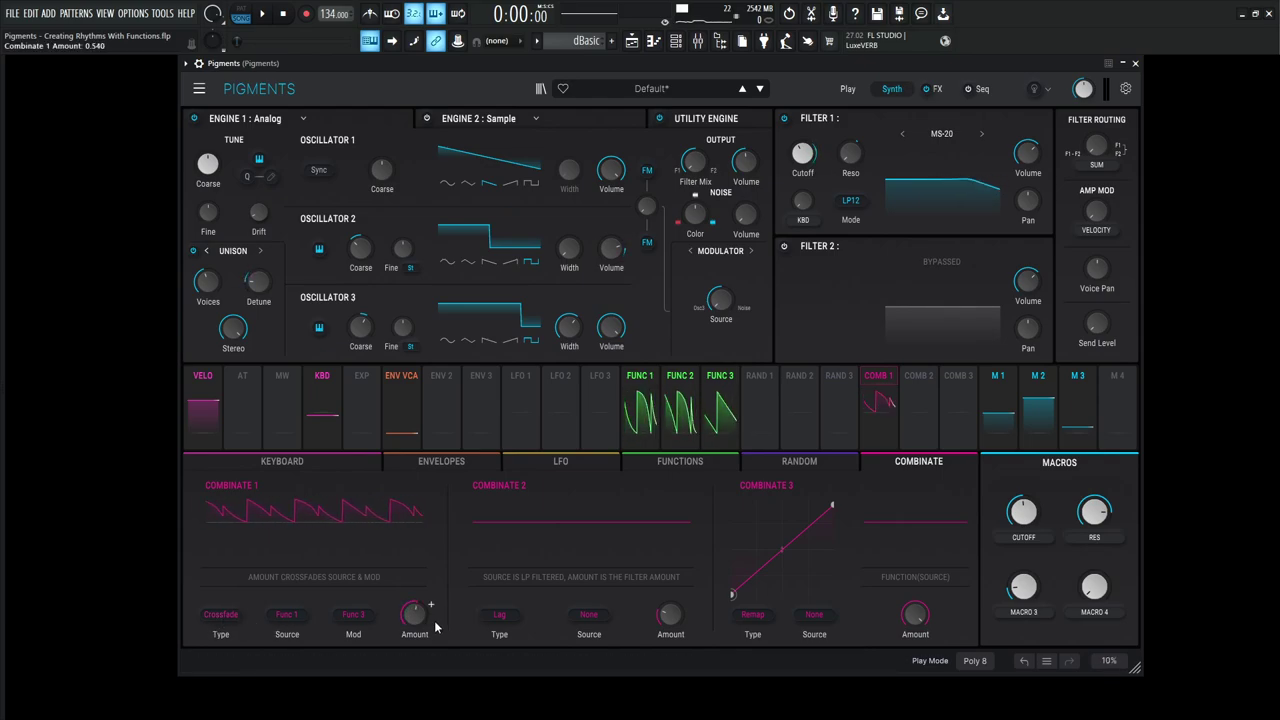
left_click_drag(419, 613, 435, 710)
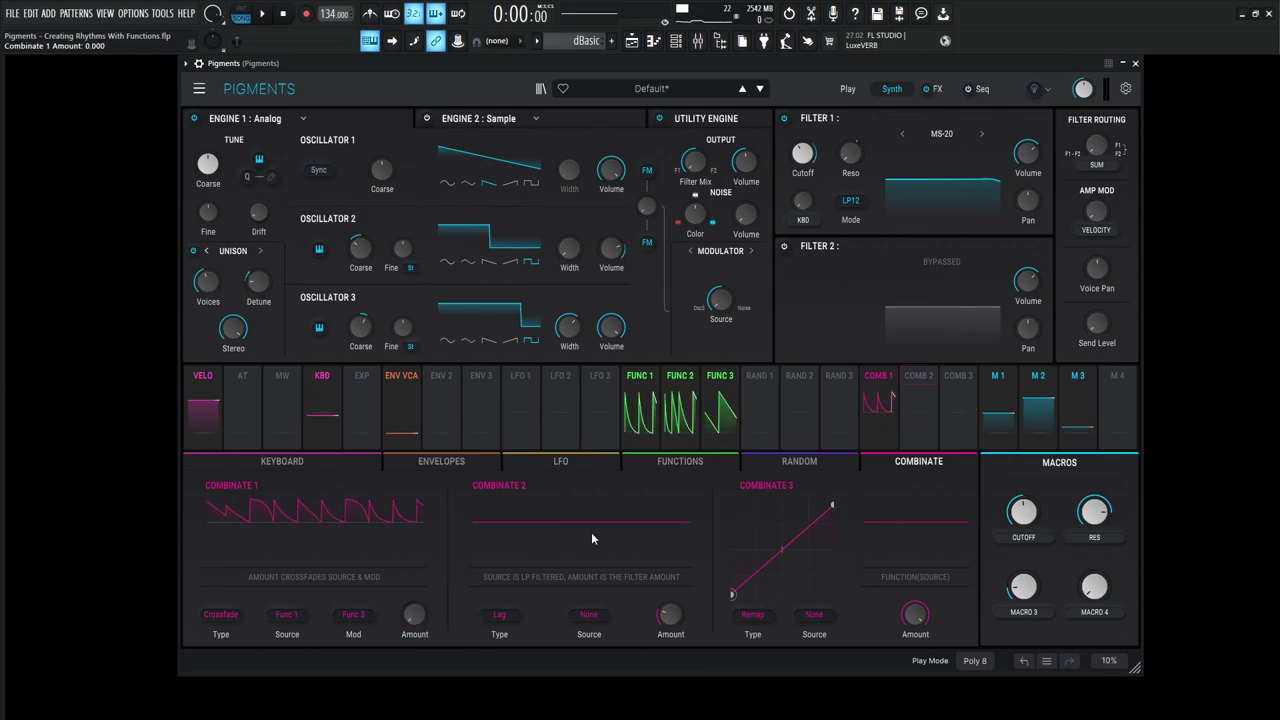
Step: Examine the three Random modulators while auditioning a note, and check Random 1 as a modulation source
left_click(788, 463)
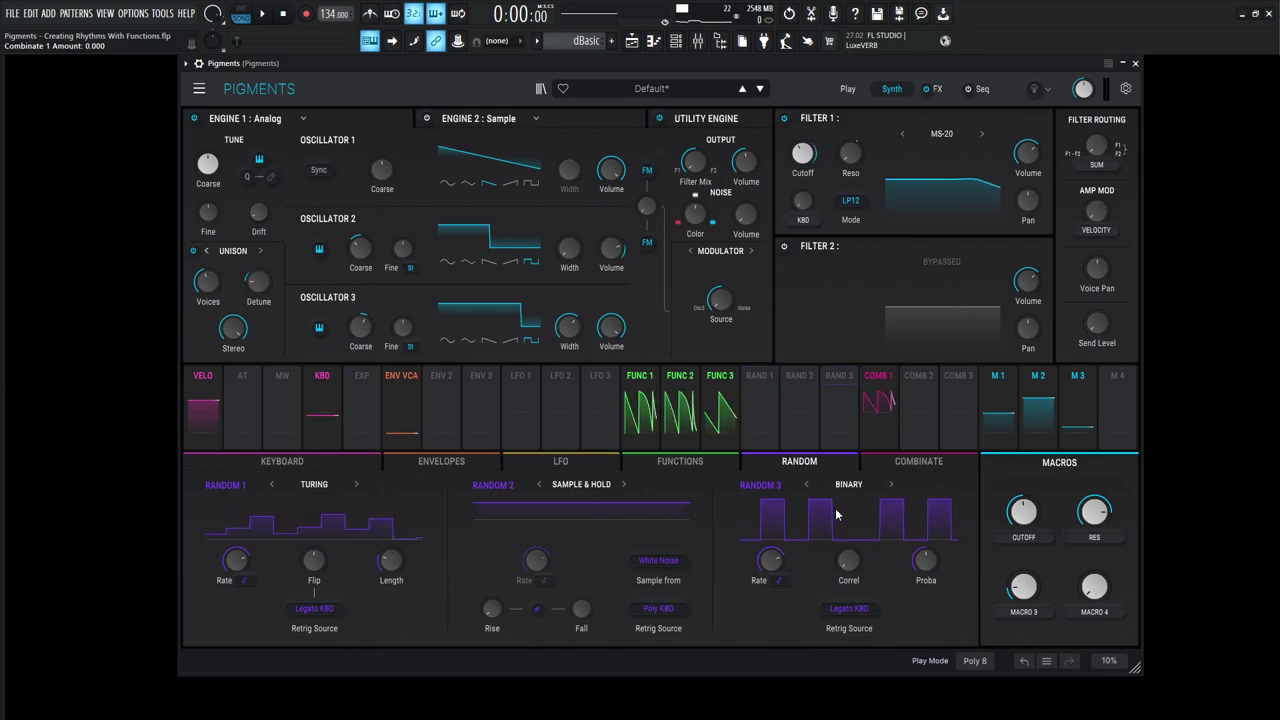
key("y")
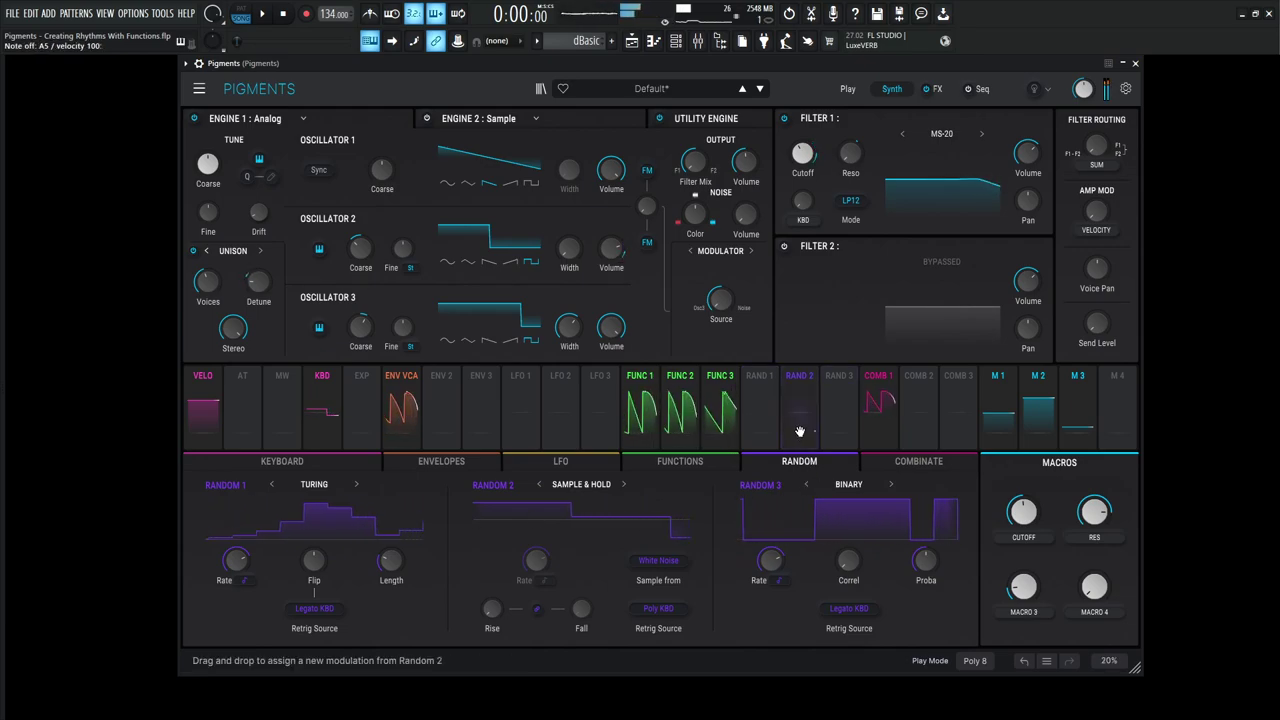
mouse_move(770, 377)
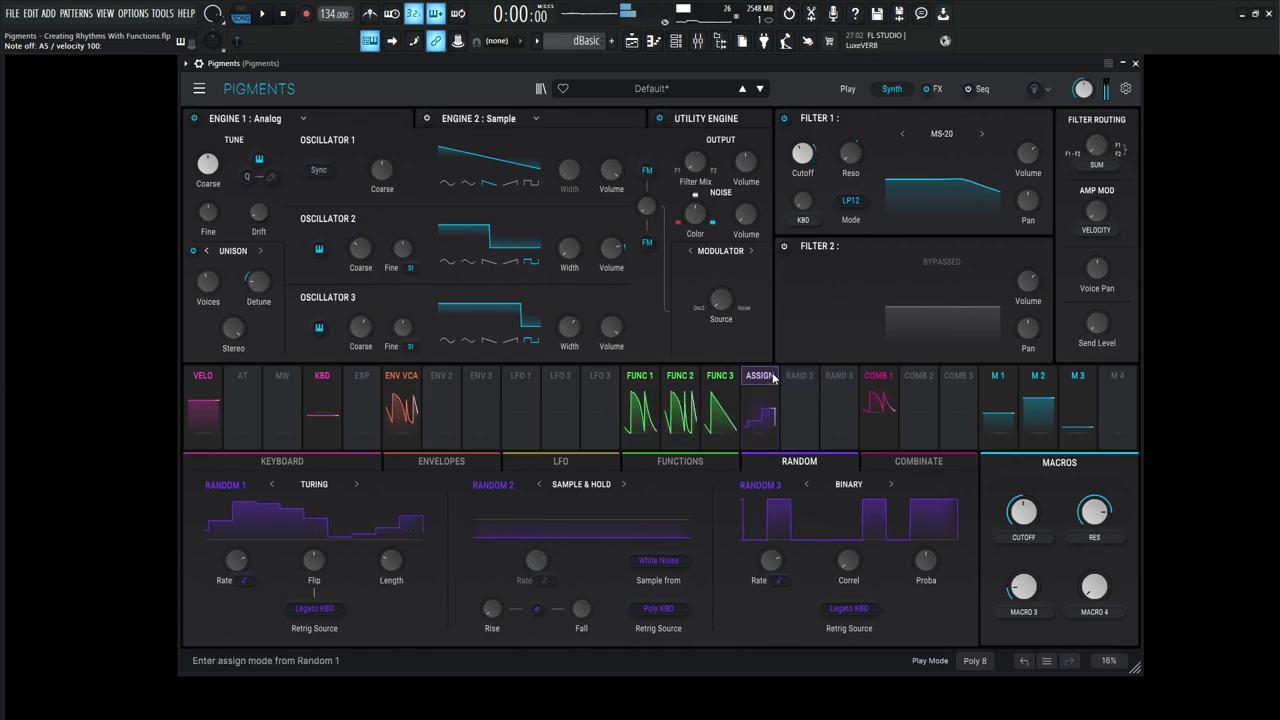